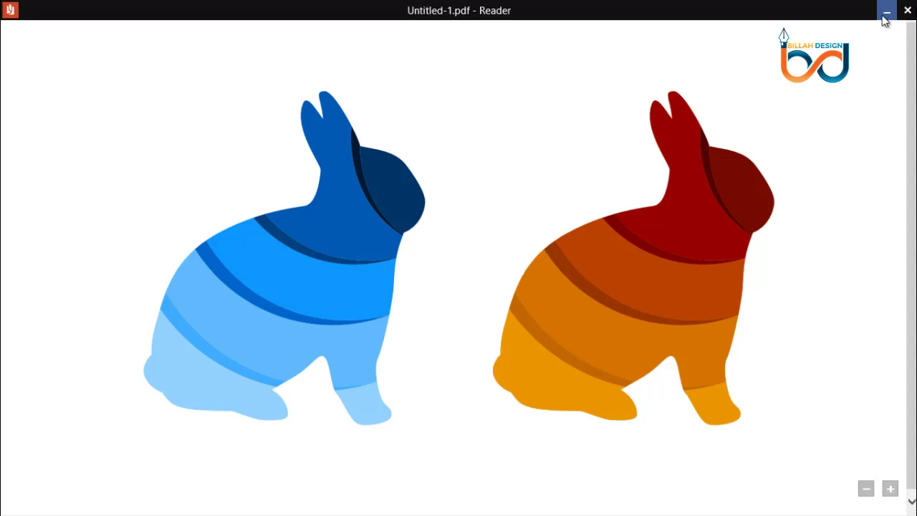
# Minimise the rabbit artwork PDF and browse the uploaded videos on the Billah Design YouTube channel page
pyautogui.click(887, 7)
pyautogui.scroll(-1, 3, 265)
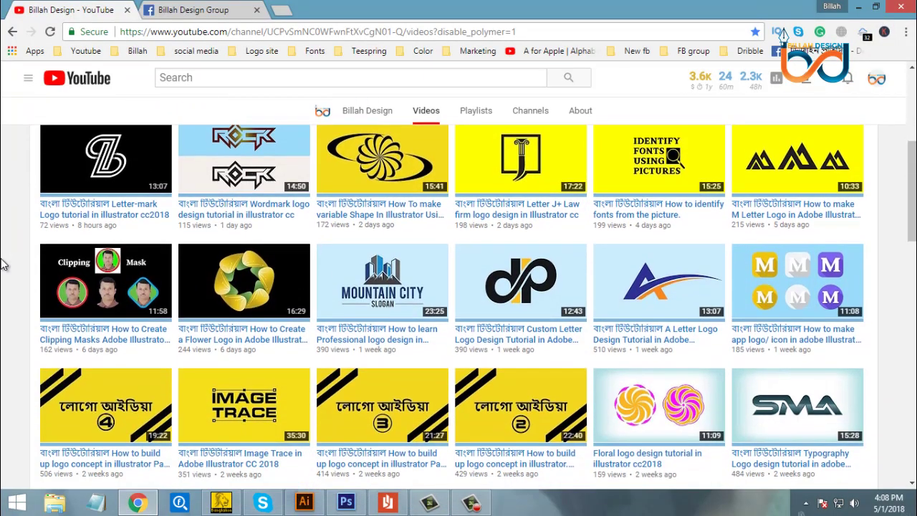
pyautogui.scroll(3, 3, 265)
pyautogui.scroll(-1, 2, 265)
pyautogui.scroll(-2, 2, 265)
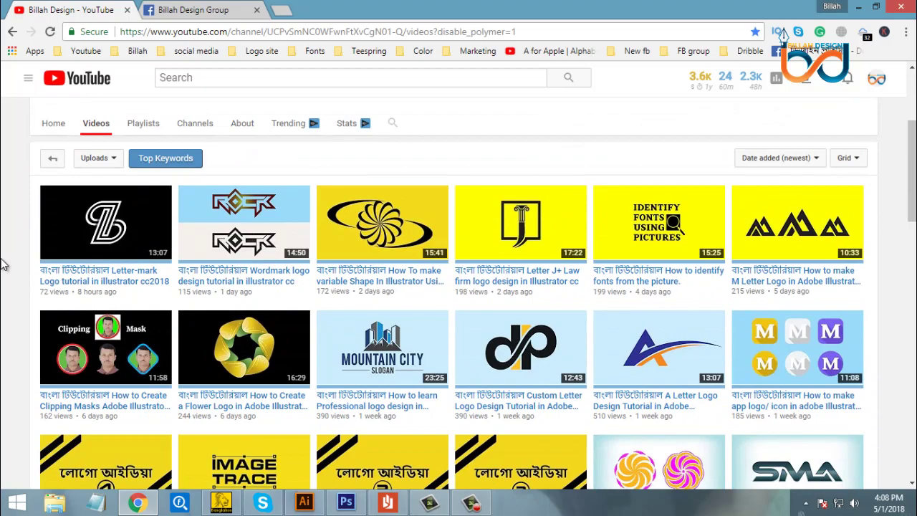
pyautogui.scroll(2, 3, 265)
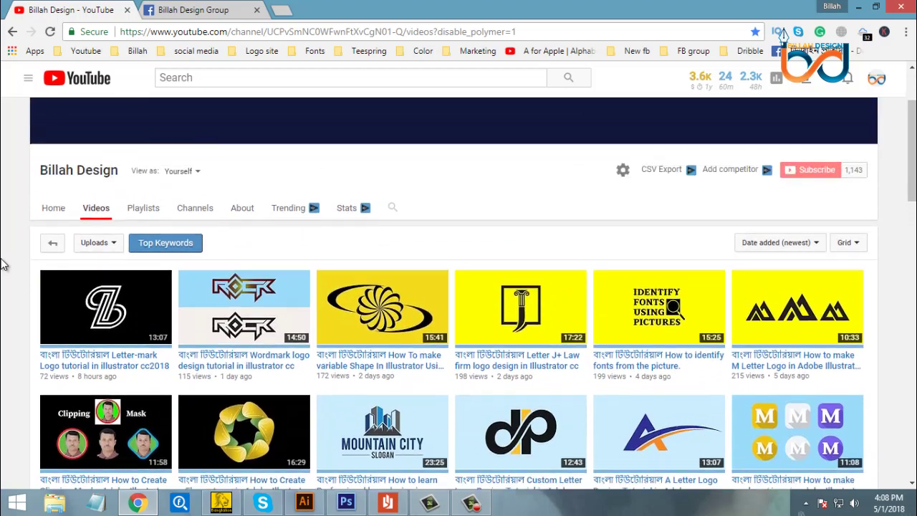
pyautogui.scroll(-3, 2, 265)
pyautogui.scroll(-5, 2, 265)
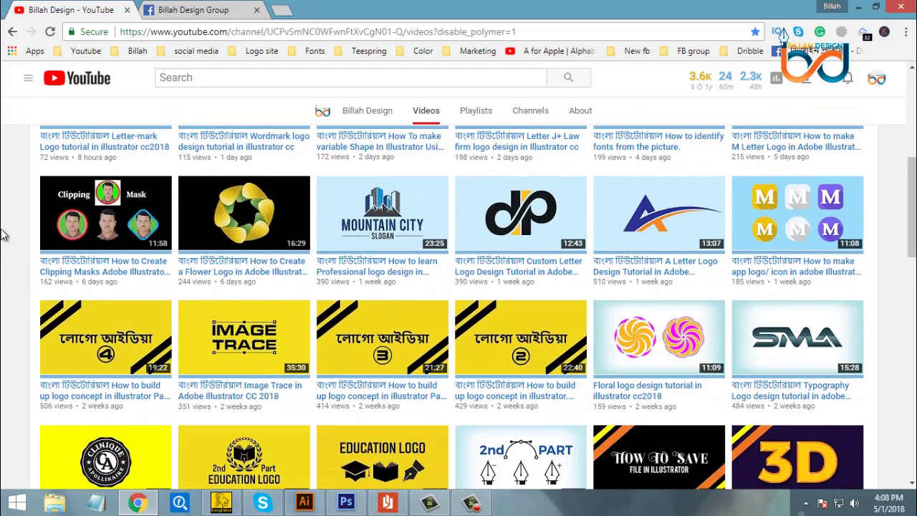
pyautogui.scroll(-8, 9, 289)
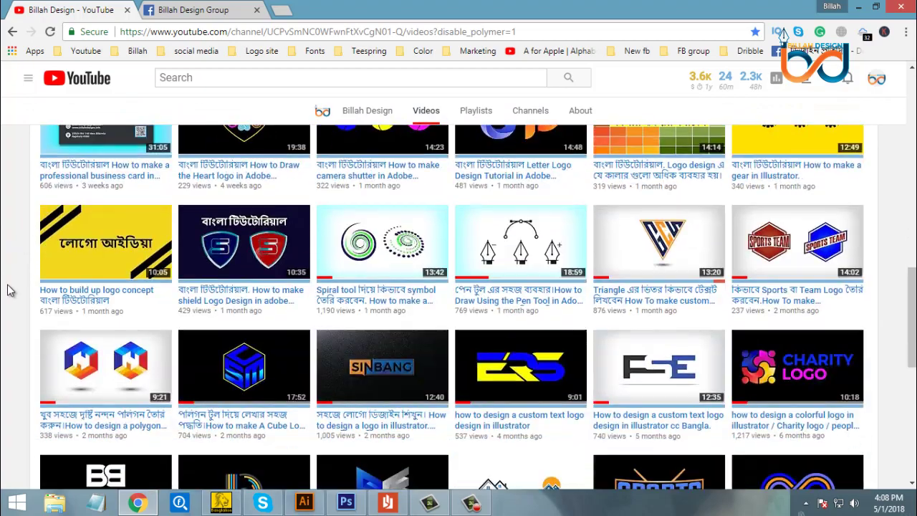
pyautogui.scroll(-1, 8, 290)
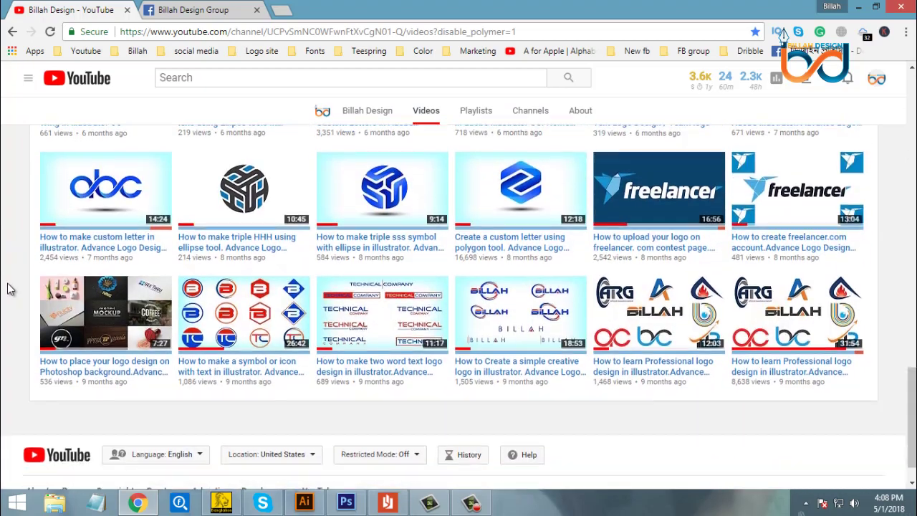
pyautogui.scroll(3, 8, 289)
pyautogui.scroll(6, 9, 288)
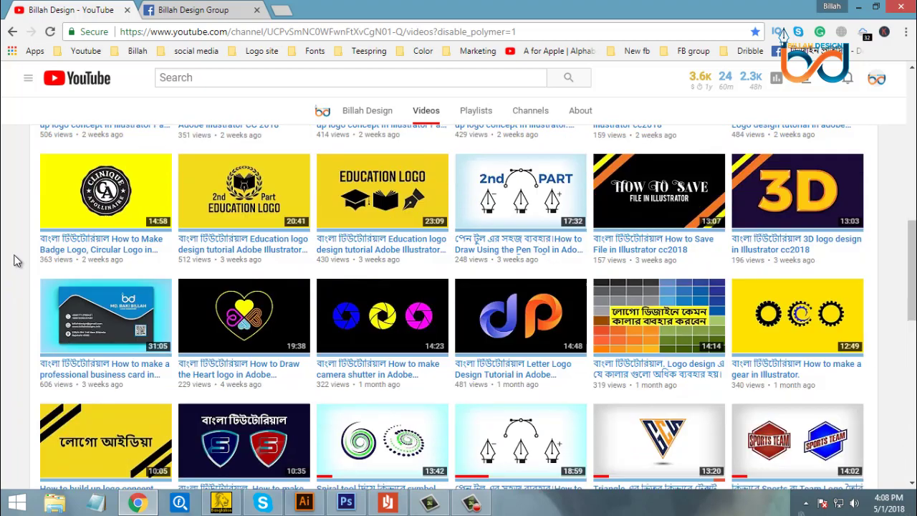
pyautogui.scroll(-2, 17, 261)
pyautogui.scroll(2, 17, 261)
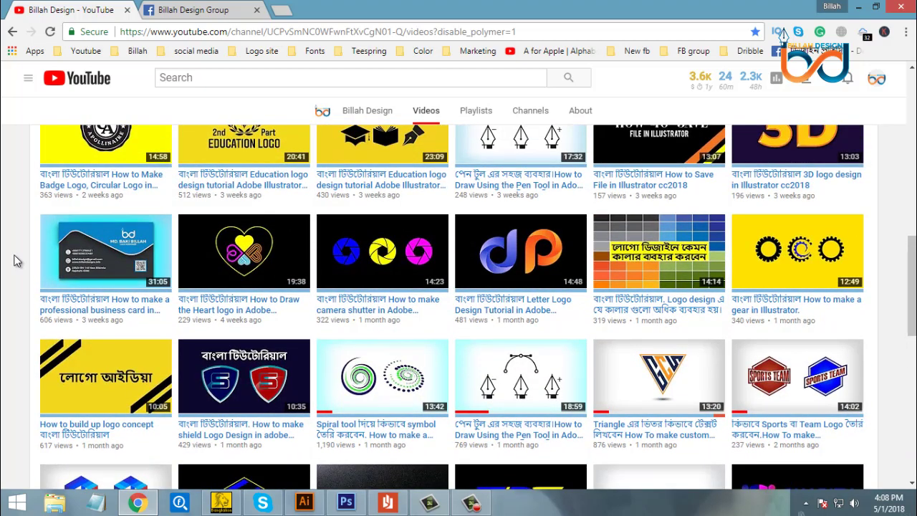
pyautogui.scroll(-9, 17, 261)
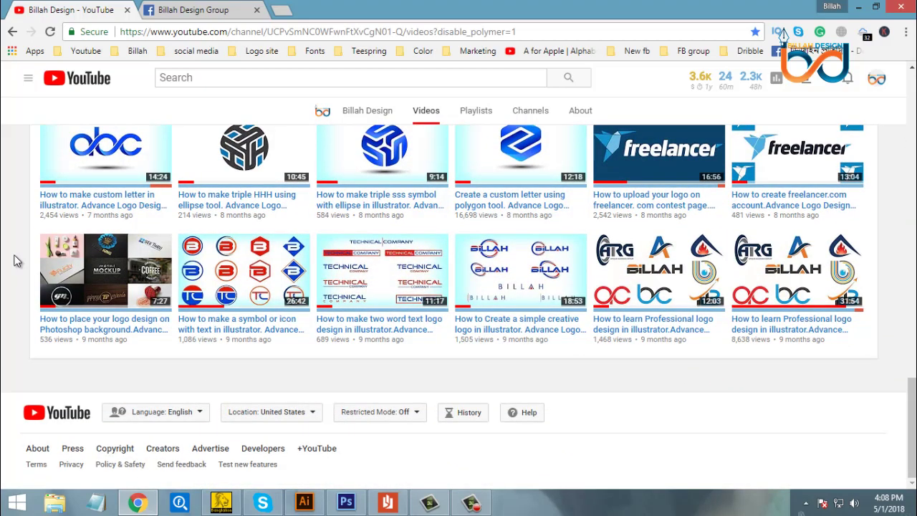
pyautogui.scroll(4, 18, 261)
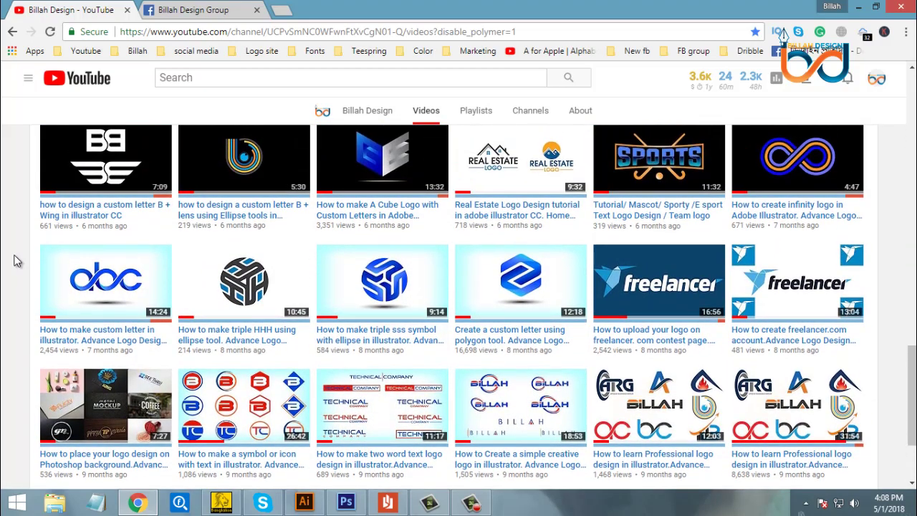
pyautogui.scroll(10, 17, 261)
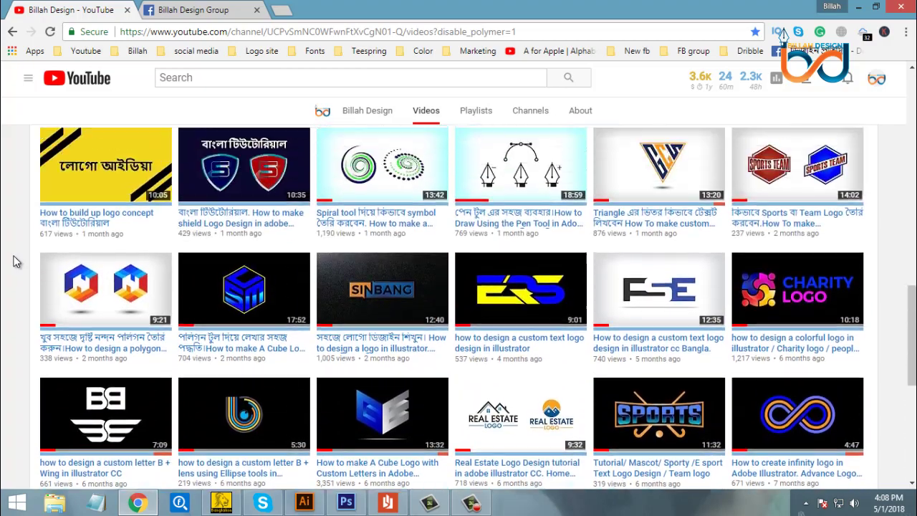
pyautogui.scroll(4, 17, 261)
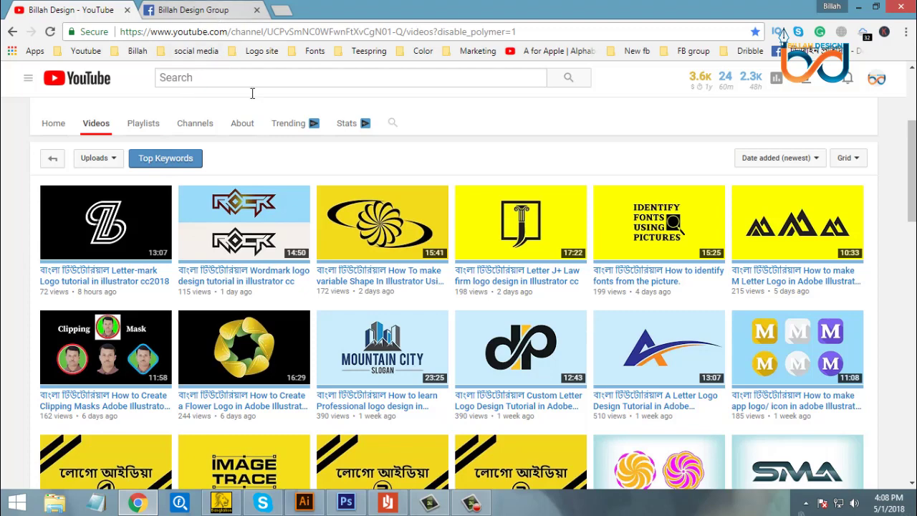
# Switch to Illustrator and look over the artboard with its rows of blue and red-orange colour squares
pyautogui.click(305, 503)
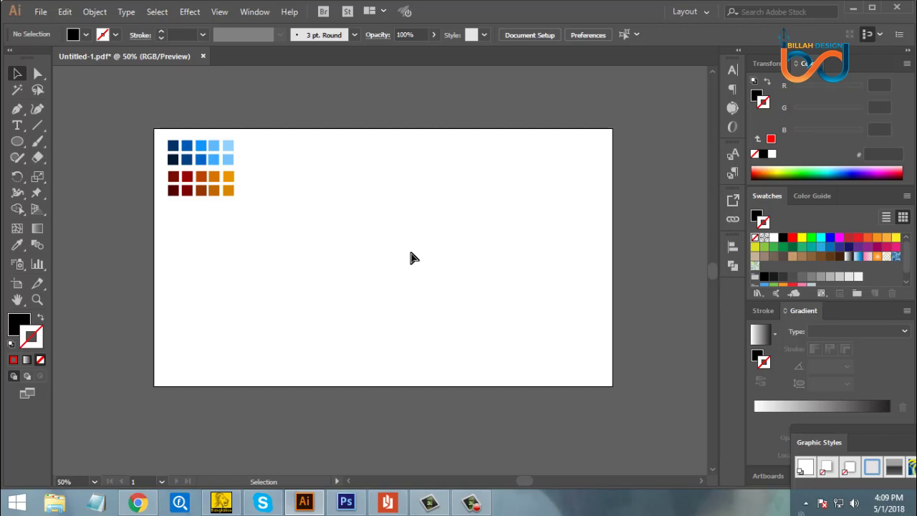
pyautogui.hotkey('ctrl', '+')
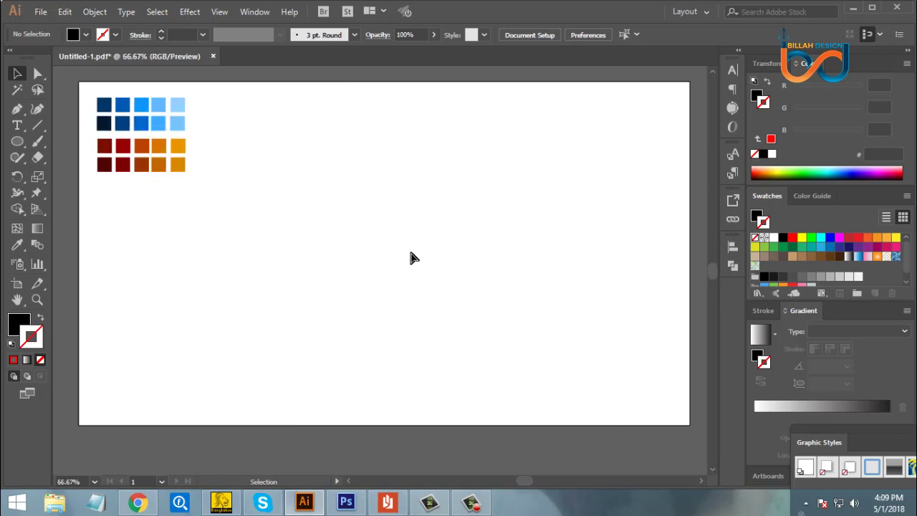
pyautogui.hotkey('ctrl', '-')
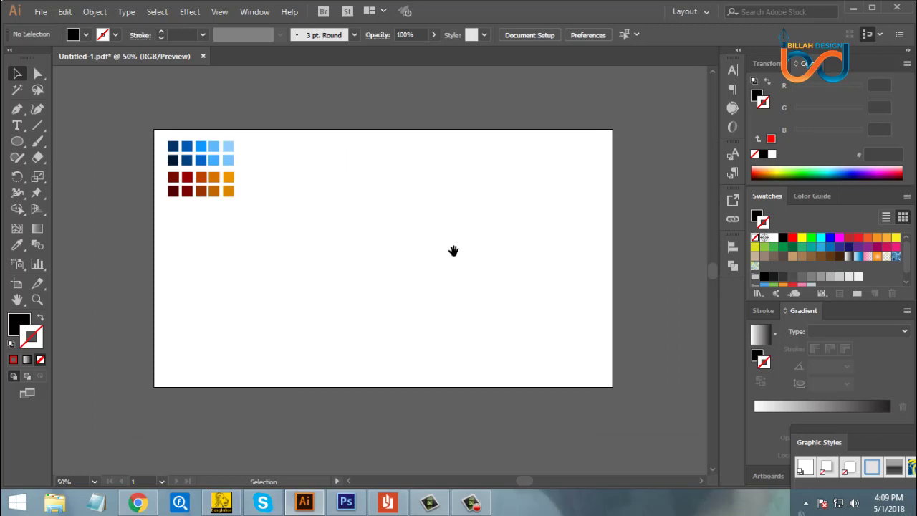
pyautogui.moveTo(454, 249); pyautogui.dragTo(454, 254)
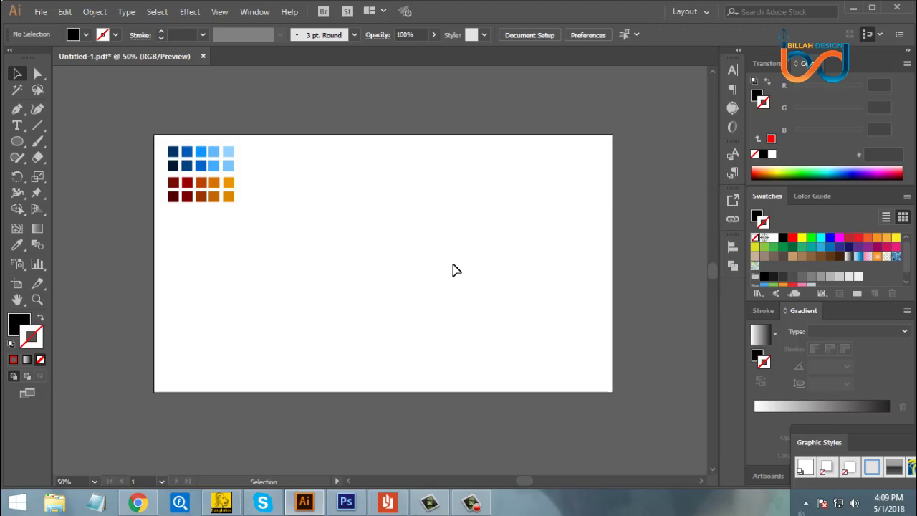
# Switch to Photoshop and activate the Custom Shape Tool
pyautogui.click(346, 501)
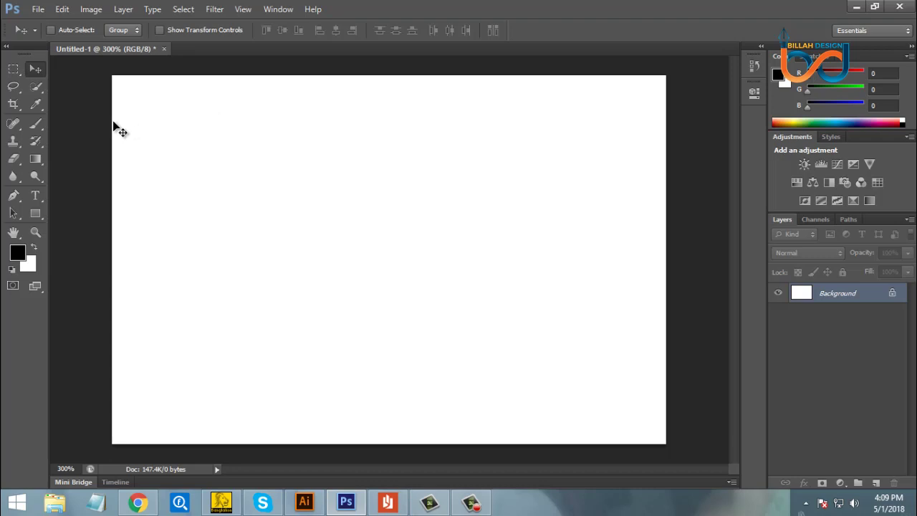
pyautogui.click(35, 214)
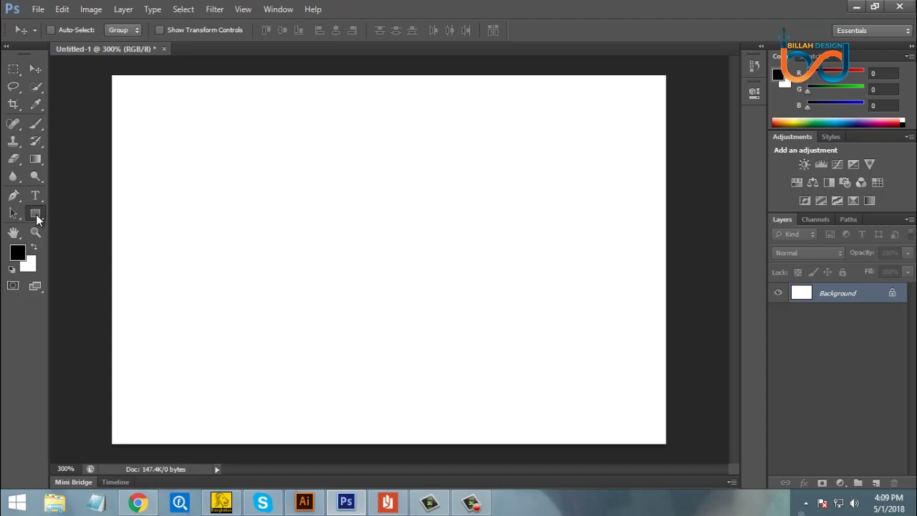
pyautogui.click(36, 212)
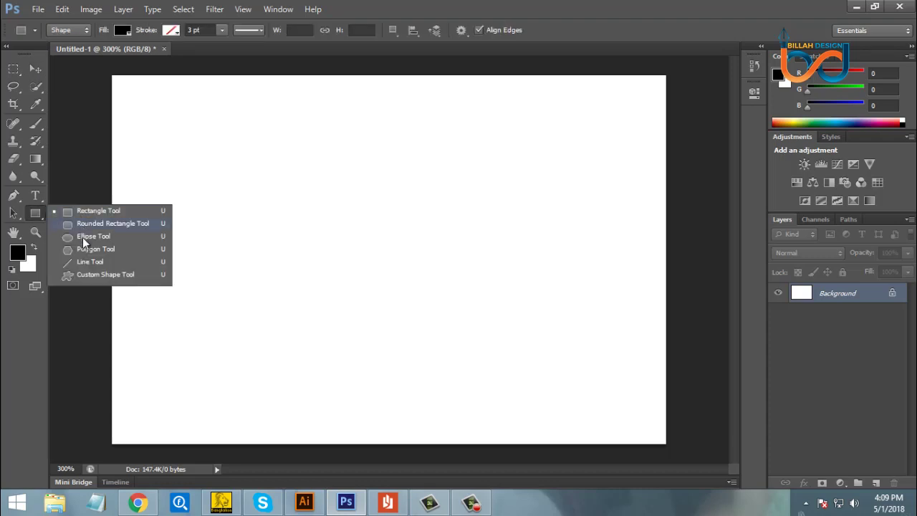
pyautogui.click(113, 280)
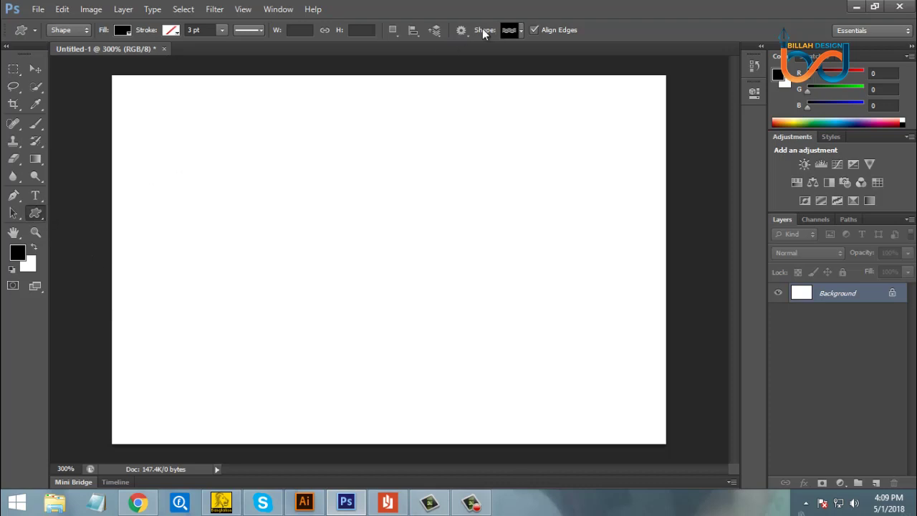
# Choose the rabbit silhouette from the custom shape presets and swap the foreground colour to white
pyautogui.click(522, 29)
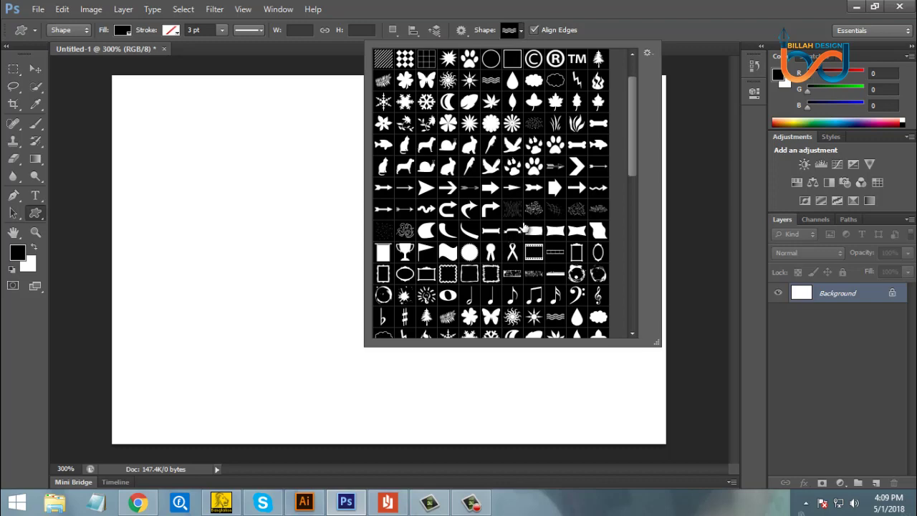
pyautogui.scroll(-7, 527, 225)
pyautogui.scroll(-2, 531, 222)
pyautogui.scroll(7, 527, 200)
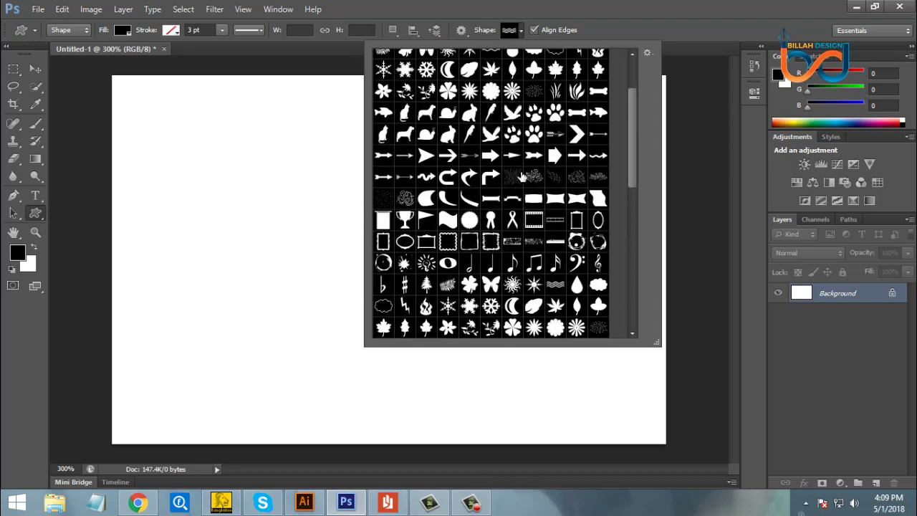
pyautogui.click(647, 54)
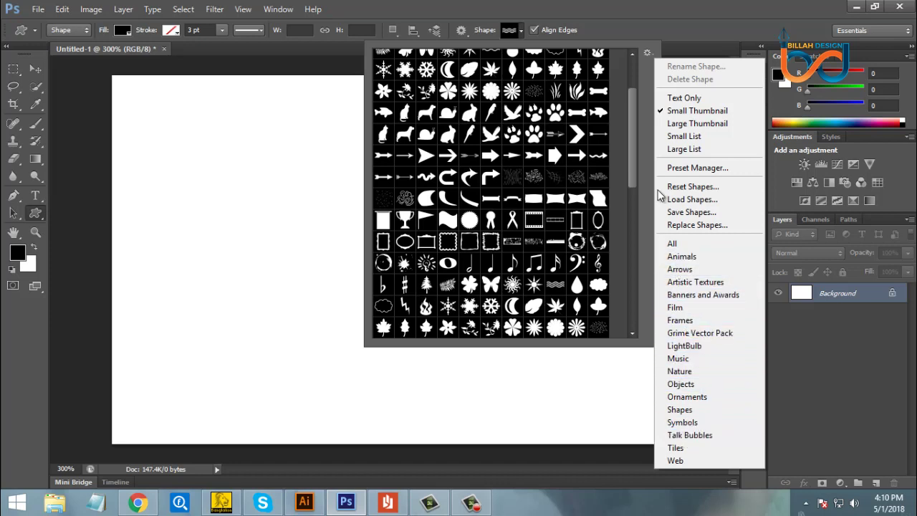
pyautogui.scroll(1, 521, 192)
pyautogui.press('x')
pyautogui.click(469, 135)
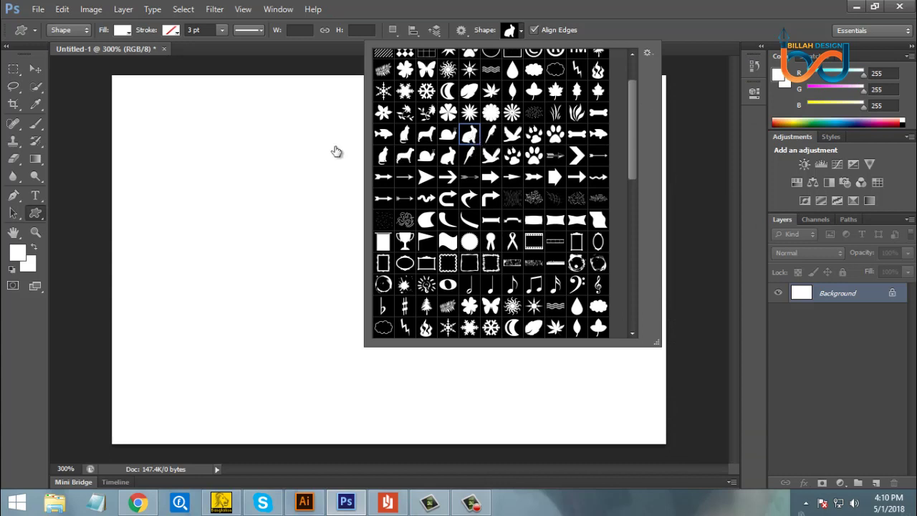
# Draw the rabbit shape about 59 × 70 px on the canvas and move it closer to the canvas centre
pyautogui.click(188, 150)
pyautogui.moveTo(187, 149); pyautogui.dragTo(247, 237)
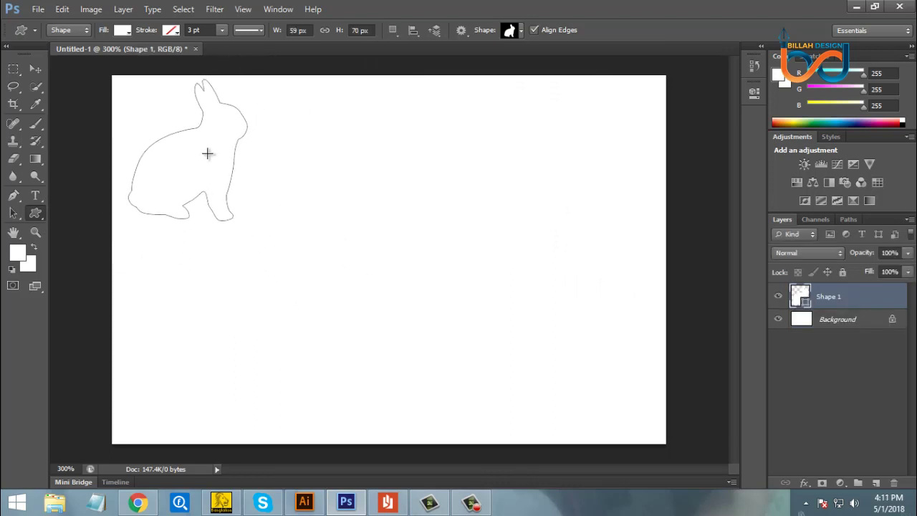
pyautogui.click(35, 69)
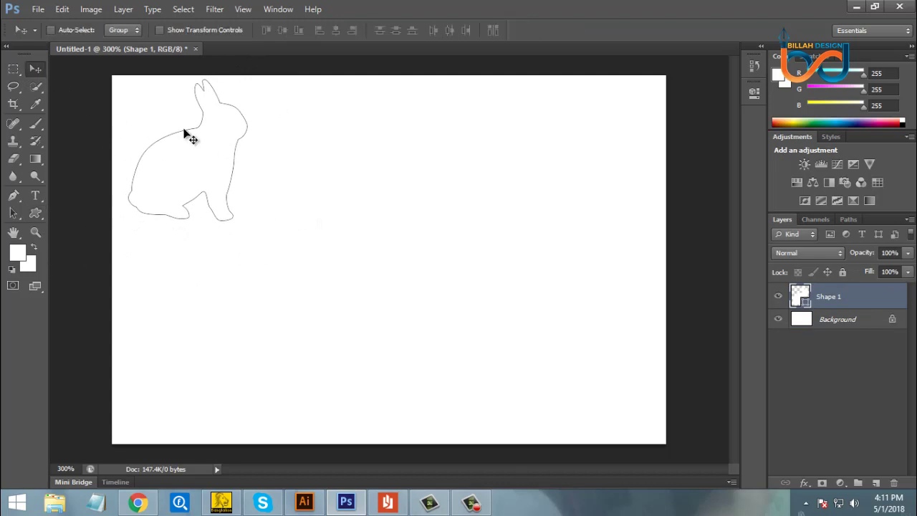
pyautogui.moveTo(207, 137); pyautogui.dragTo(356, 203)
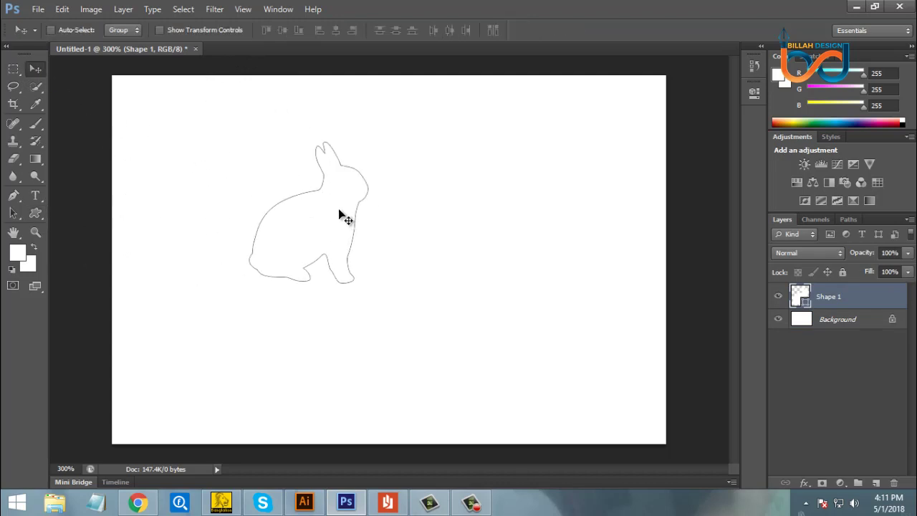
# Change the rabbit shape layer's fill to a dark red and copy the shape
pyautogui.doubleClick(806, 304)
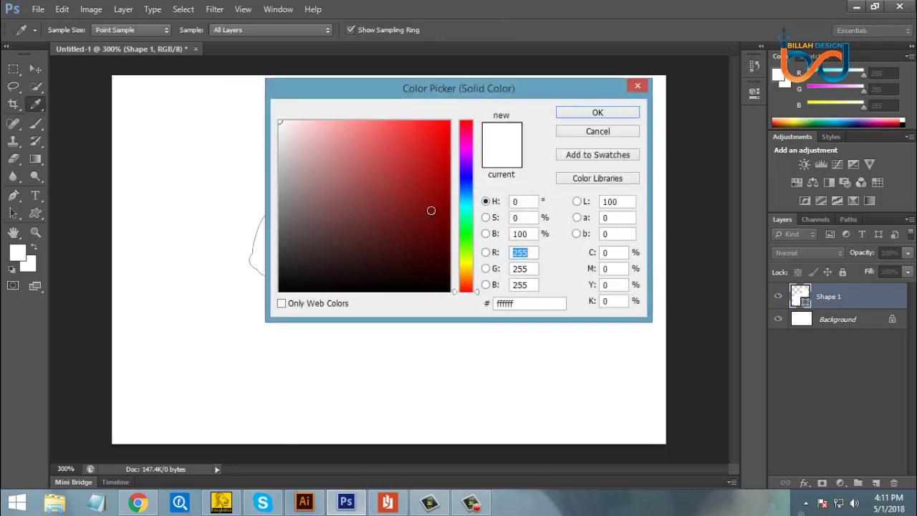
pyautogui.click(389, 233)
pyautogui.click(597, 114)
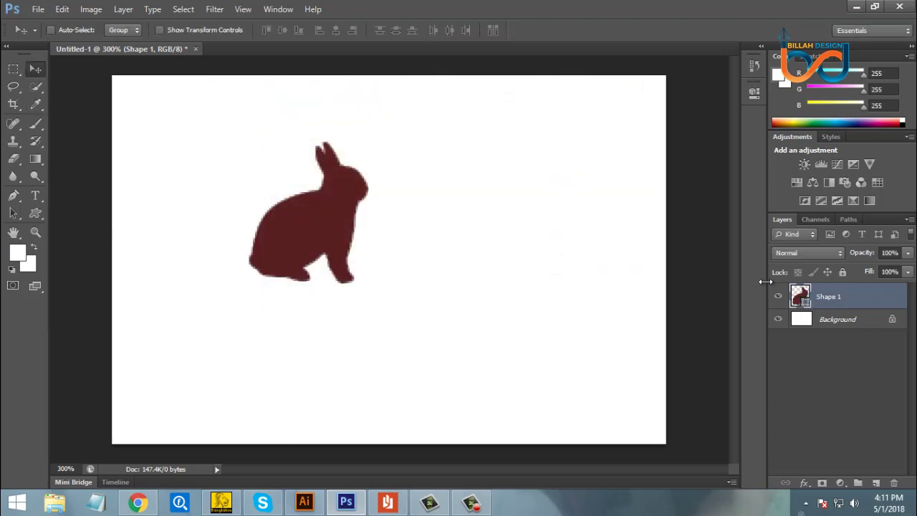
pyautogui.click(62, 8)
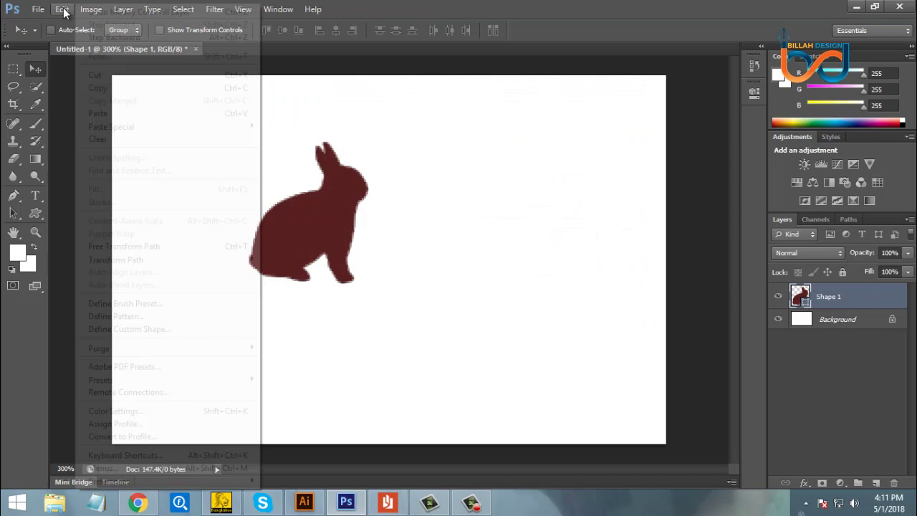
pyautogui.click(101, 88)
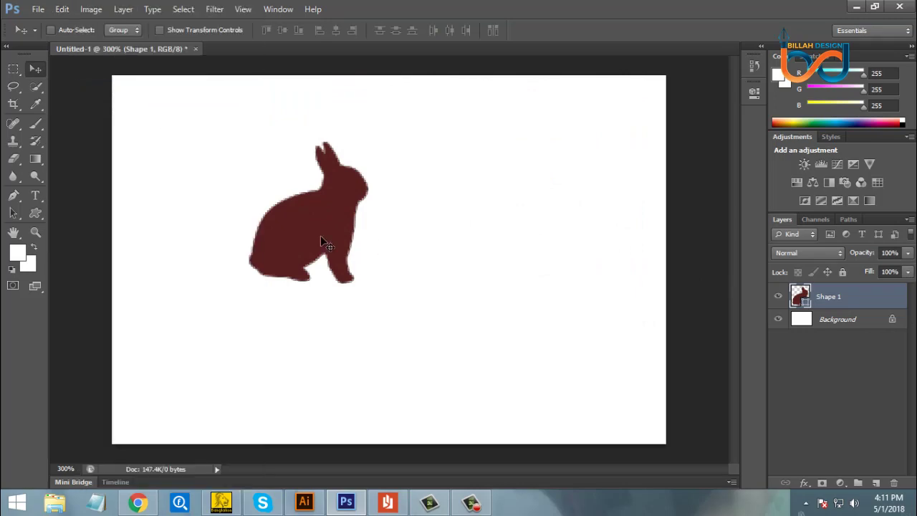
# Switch to Illustrator, paste the copied rabbit as a compound path, and enlarge it proportionally around its centre
pyautogui.click(304, 501)
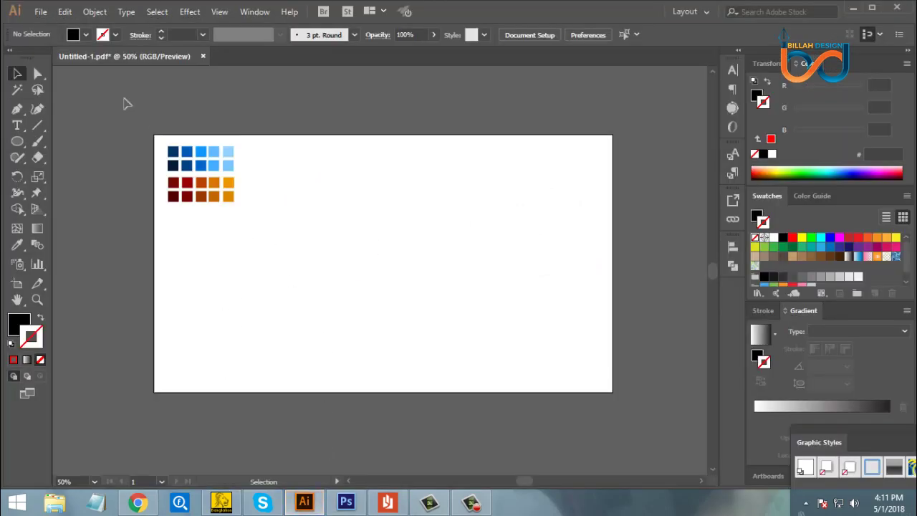
pyautogui.hotkey('ctrl', 'v')
pyautogui.moveTo(430, 186); pyautogui.dragTo(542, 151)
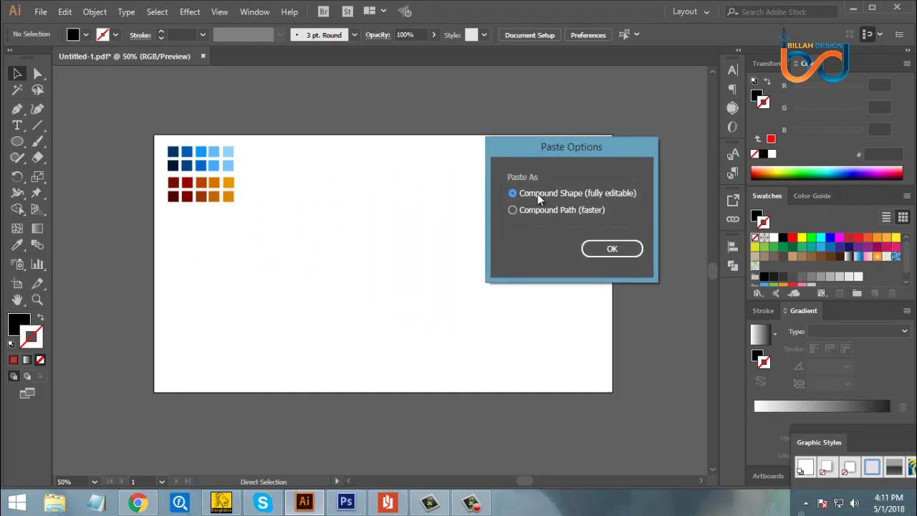
pyautogui.click(609, 249)
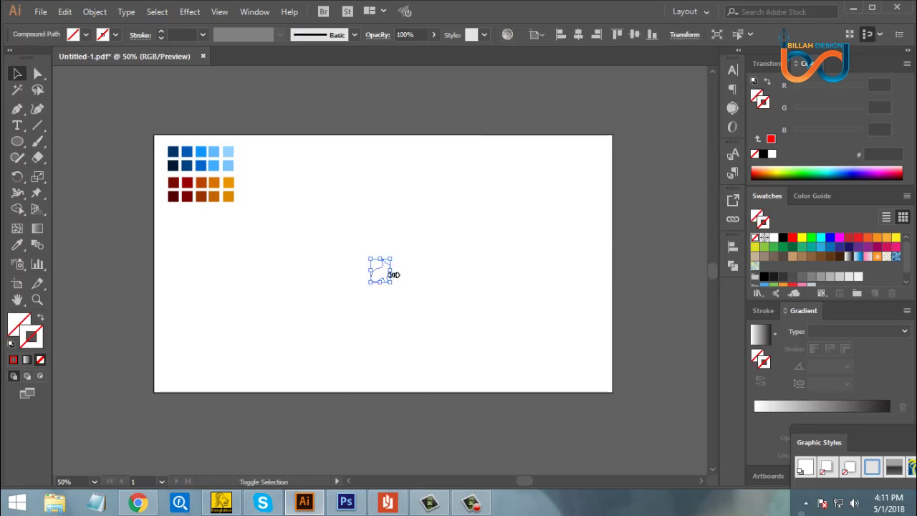
pyautogui.moveTo(393, 273); pyautogui.dragTo(434, 285)
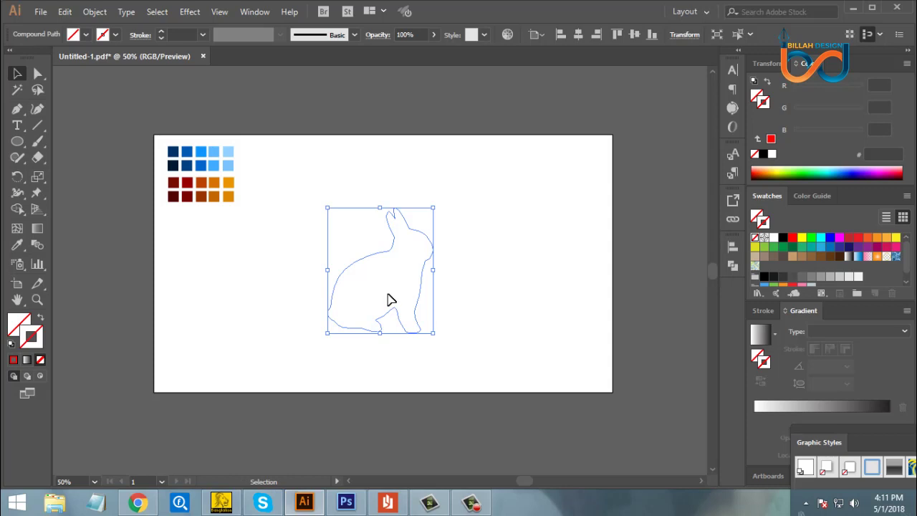
# Reposition the rabbit outline near the artboard's centre and fill it with black
pyautogui.moveTo(394, 315); pyautogui.dragTo(362, 281)
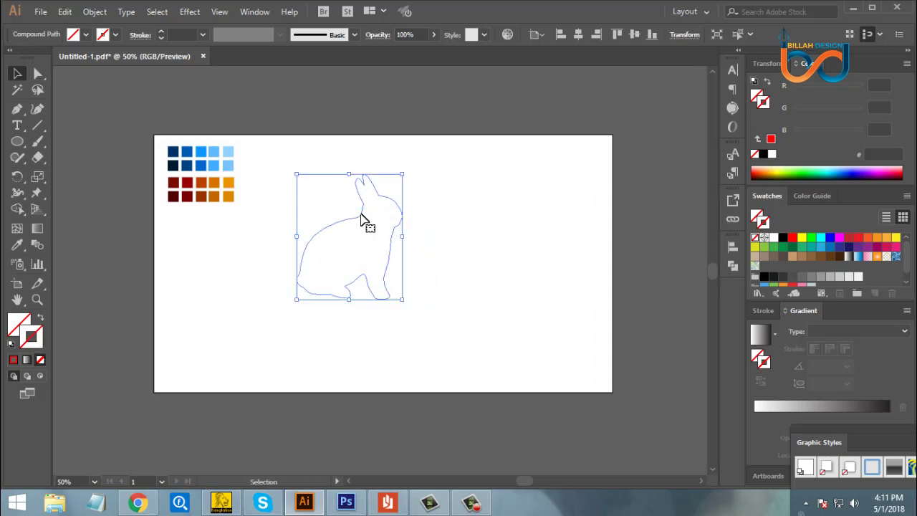
pyautogui.moveTo(369, 224); pyautogui.dragTo(375, 234)
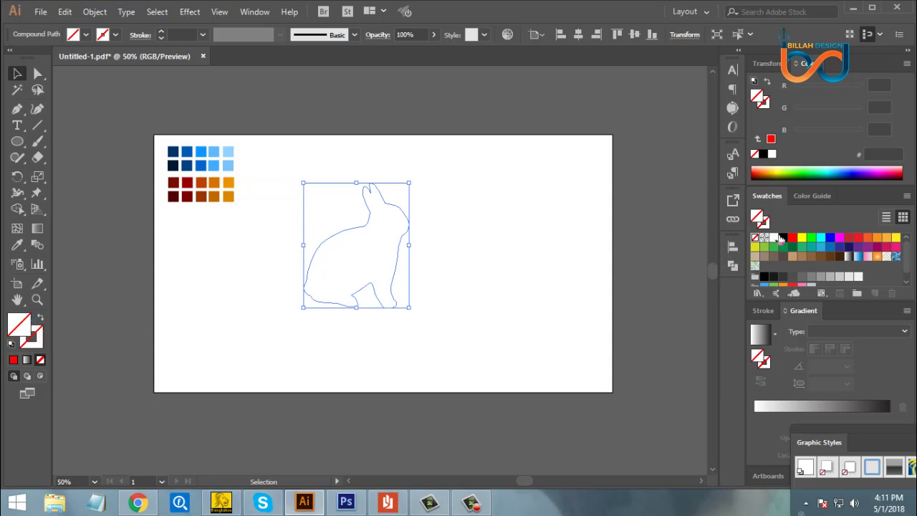
pyautogui.click(784, 238)
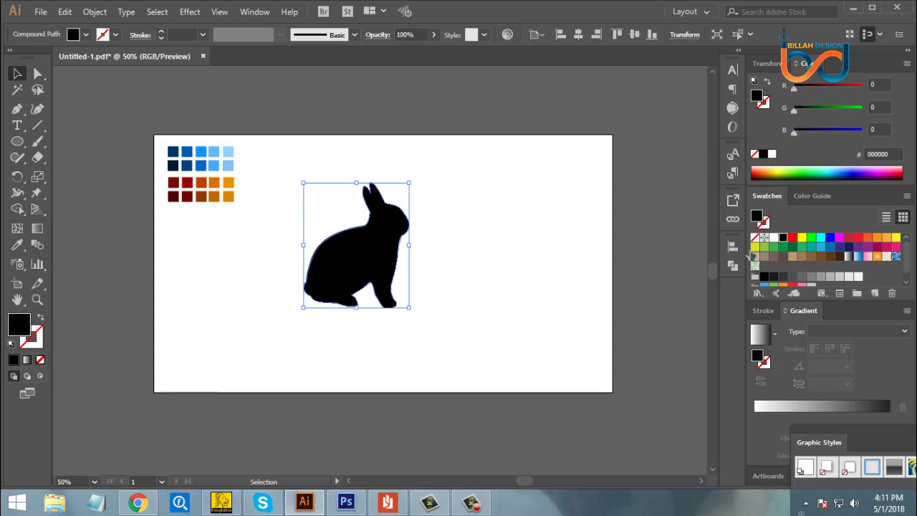
# Enlarge the black rabbit proportionally around its centre to about 437 × 519 px
pyautogui.moveTo(408, 259); pyautogui.dragTo(439, 273)
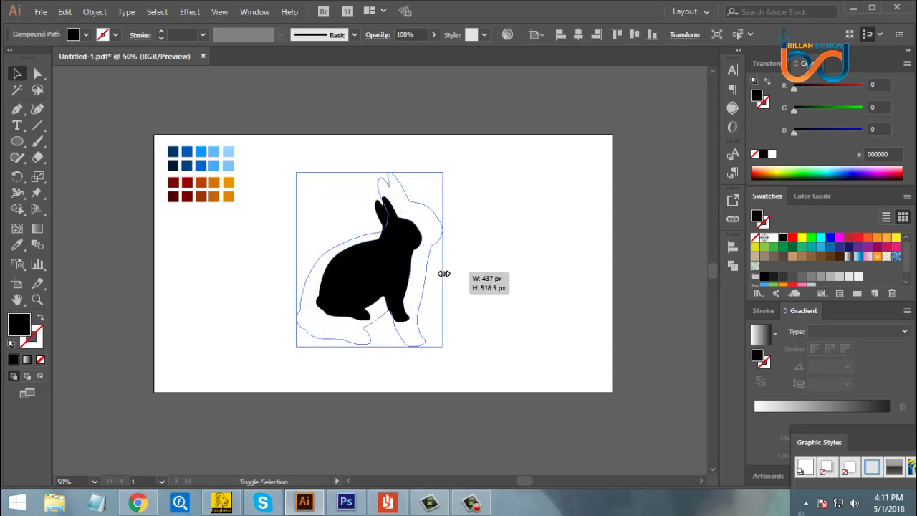
pyautogui.click(530, 313)
pyautogui.hotkey('ctrl', '=')
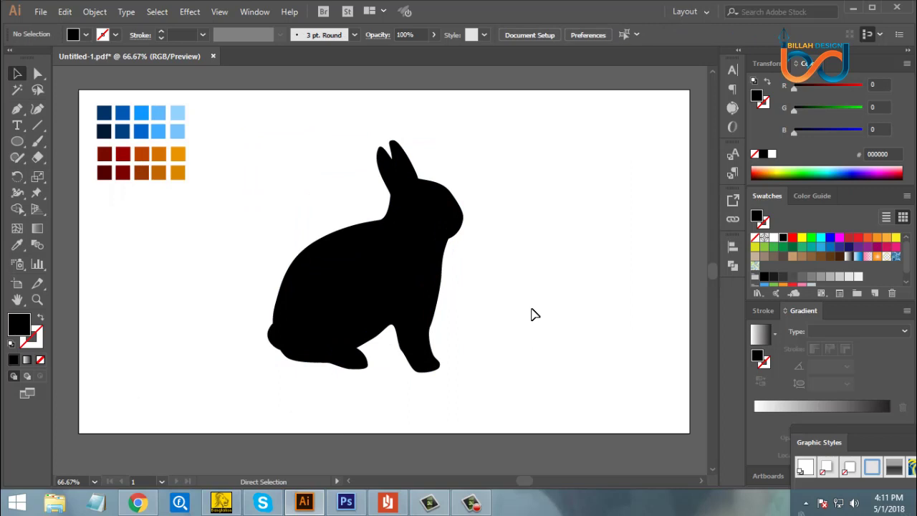
pyautogui.press('space')
pyautogui.moveTo(435, 289); pyautogui.dragTo(406, 269)
pyautogui.click(490, 312)
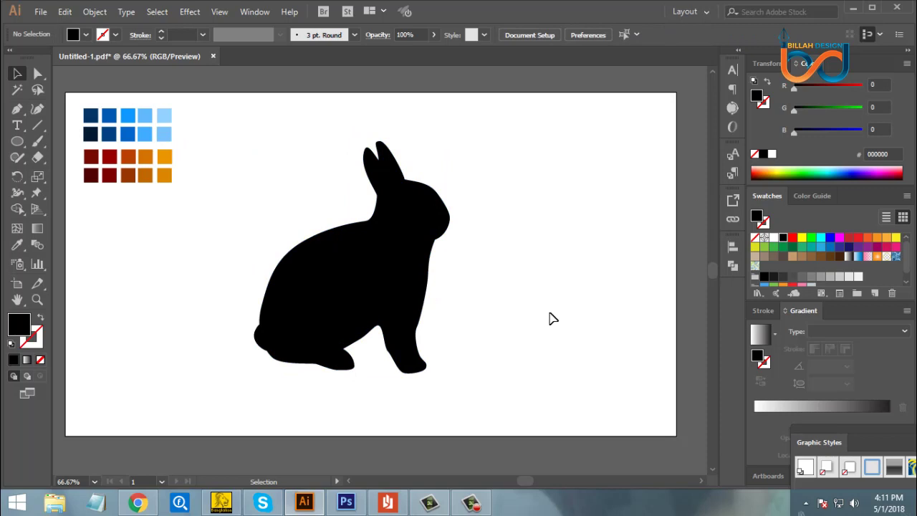
# Draw a circle about 306 px in diameter with no fill and a red stroke, crossing the rabbit's head from ear base to chin
pyautogui.click(16, 142)
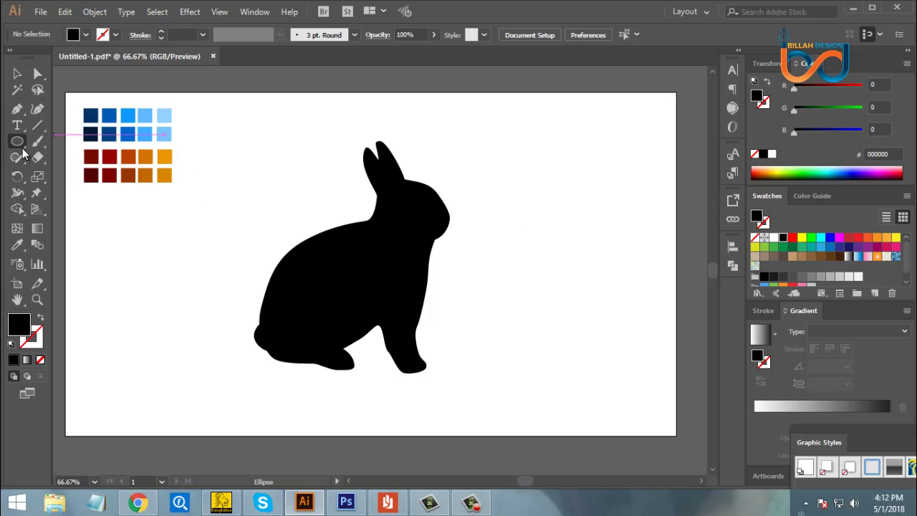
pyautogui.click(41, 320)
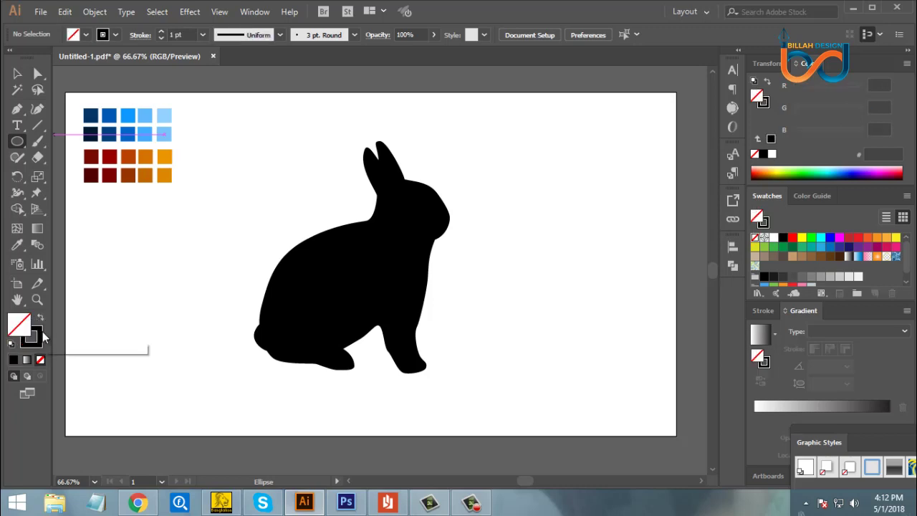
pyautogui.click(792, 238)
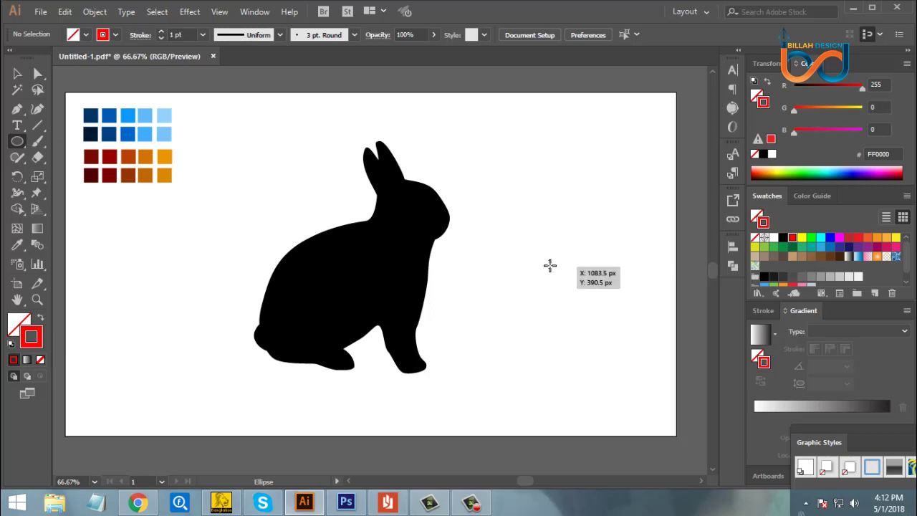
pyautogui.moveTo(485, 182); pyautogui.dragTo(538, 229)
pyautogui.moveTo(538, 229); pyautogui.dragTo(536, 215)
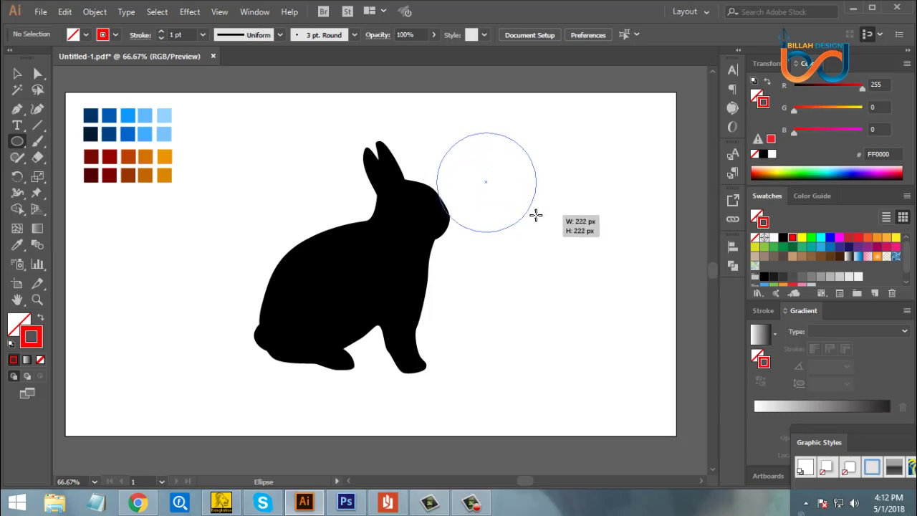
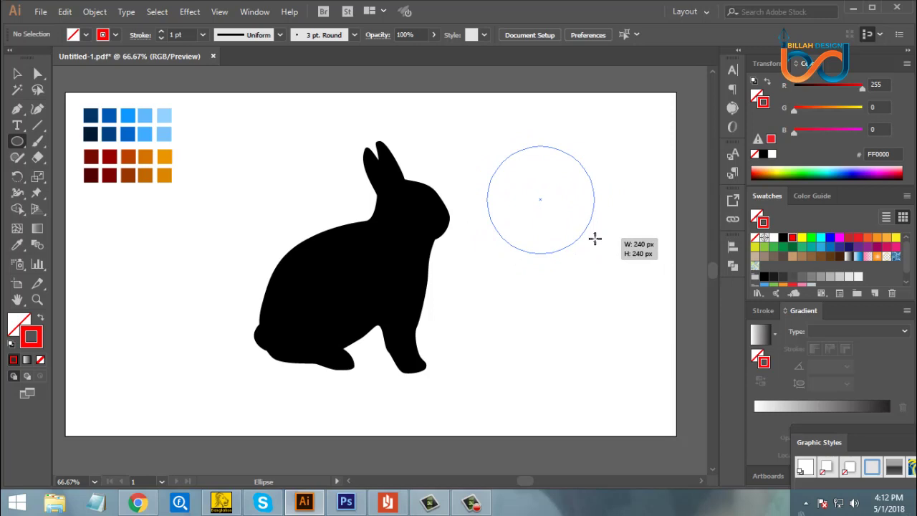
pyautogui.moveTo(595, 239)
pyautogui.mouseDown()
pyautogui.moveTo(549, 217)
pyautogui.moveTo(522, 233)
pyautogui.moveTo(542, 239)
pyautogui.moveTo(540, 232)
pyautogui.mouseUp()
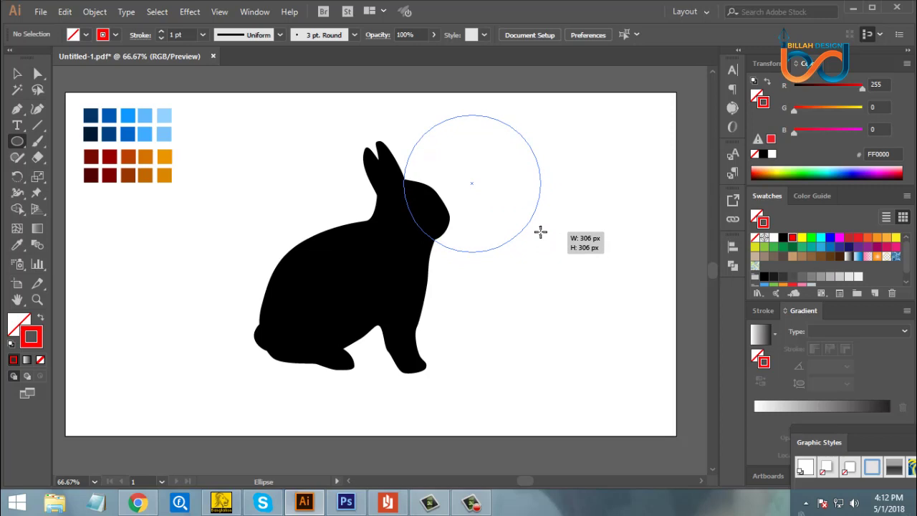
pyautogui.moveTo(540, 232); pyautogui.dragTo(540, 231)
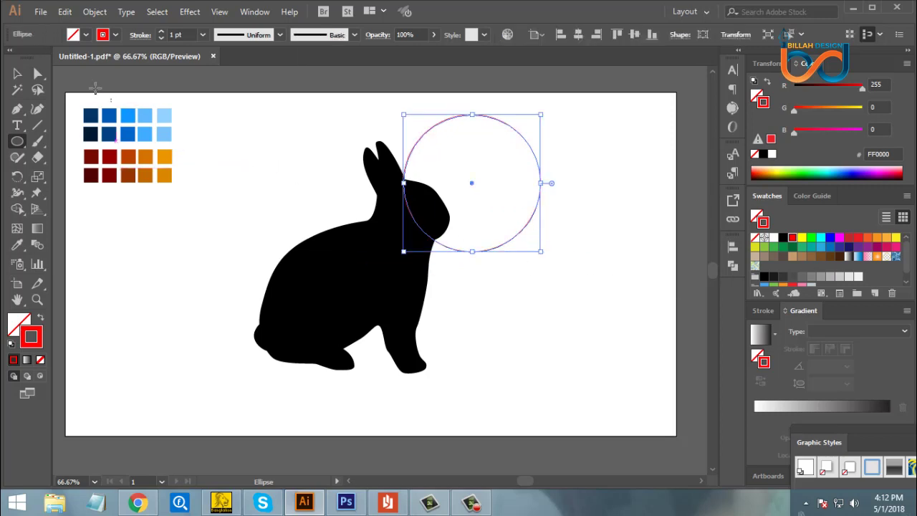
pyautogui.click(19, 74)
pyautogui.click(266, 213)
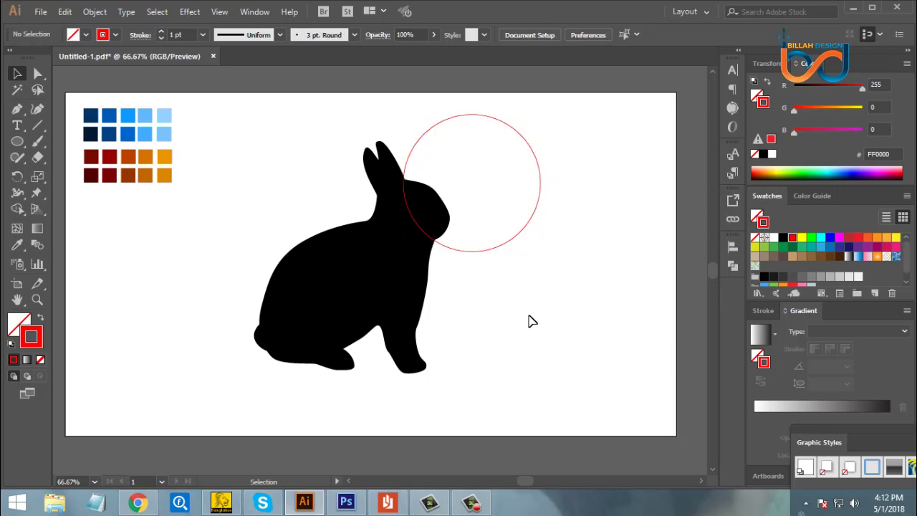
# Shrink the red circle slightly around its centre so its edge meets the base of the ear and the chin
pyautogui.hotkey('ctrl', '+')
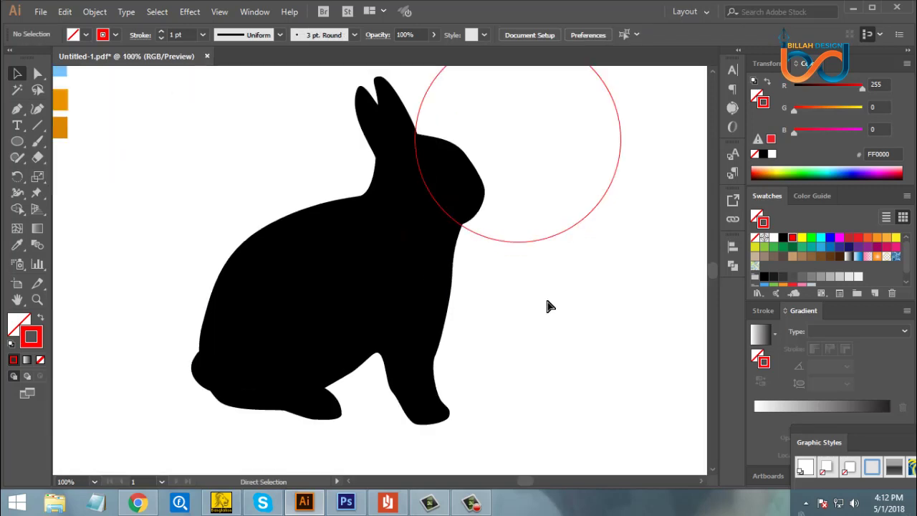
pyautogui.hotkey('ctrl', '+')
pyautogui.moveTo(582, 213); pyautogui.dragTo(481, 338)
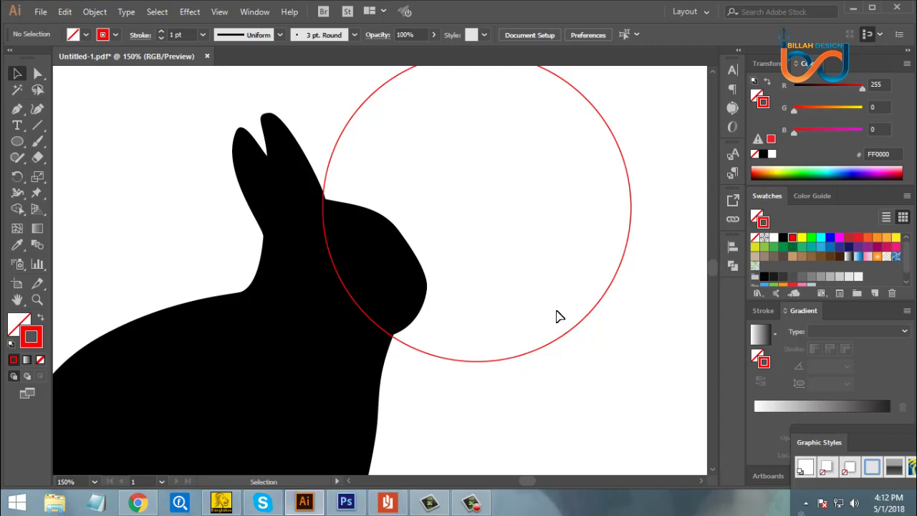
pyautogui.moveTo(557, 313); pyautogui.dragTo(593, 343)
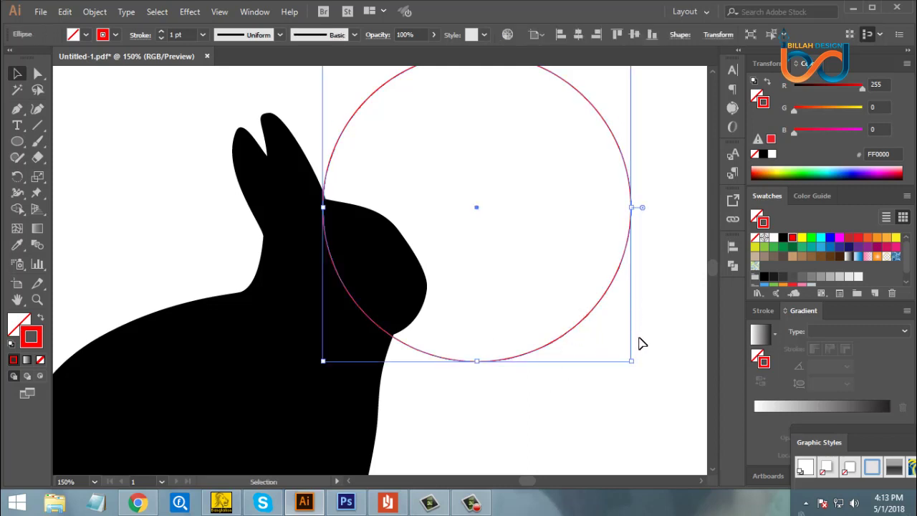
pyautogui.moveTo(632, 362); pyautogui.dragTo(629, 364)
pyautogui.click(648, 387)
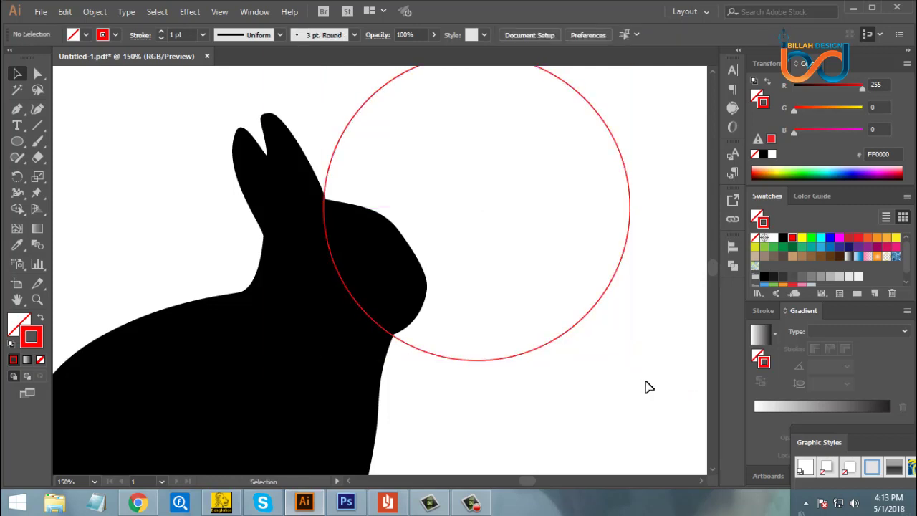
pyautogui.click(501, 358)
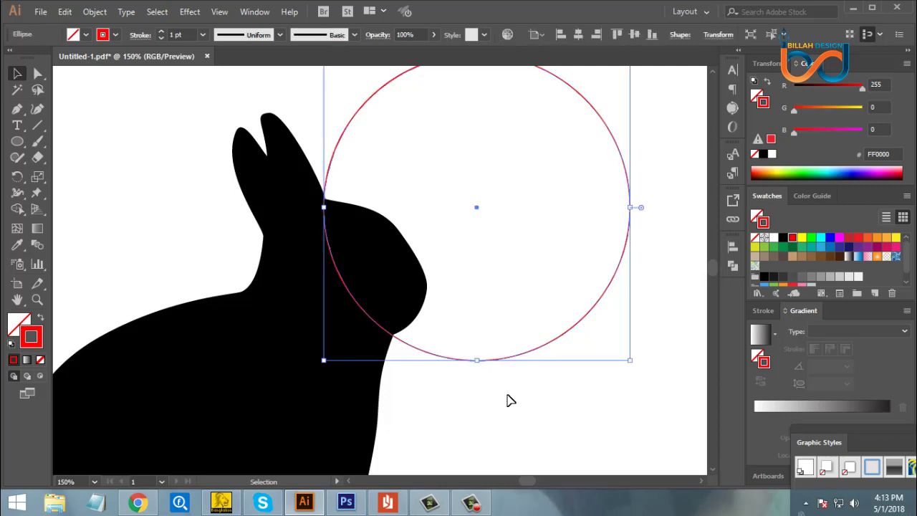
pyautogui.click(508, 399)
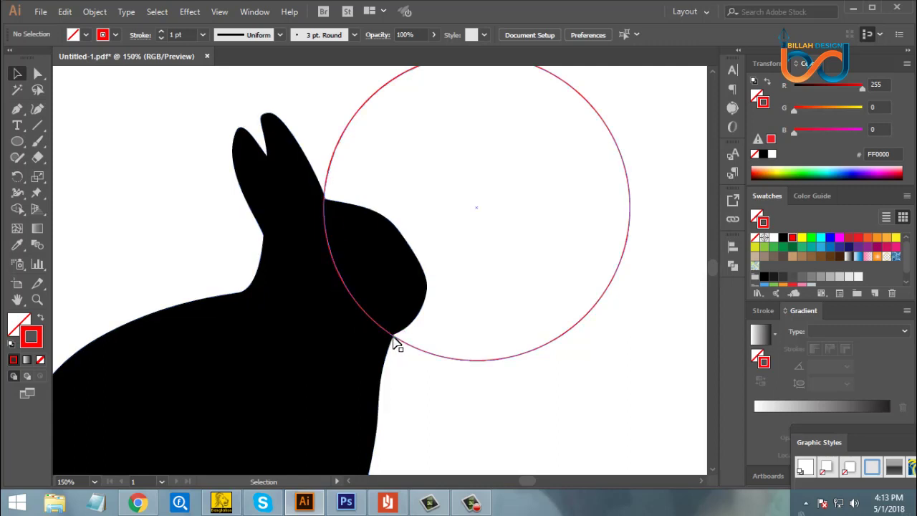
# Make a copy of the red circle rotated by 5° around the anchor point at the rabbit's chin
pyautogui.press('space')
pyautogui.moveTo(462, 383); pyautogui.dragTo(454, 365)
pyautogui.hotkey('ctrl', '+')
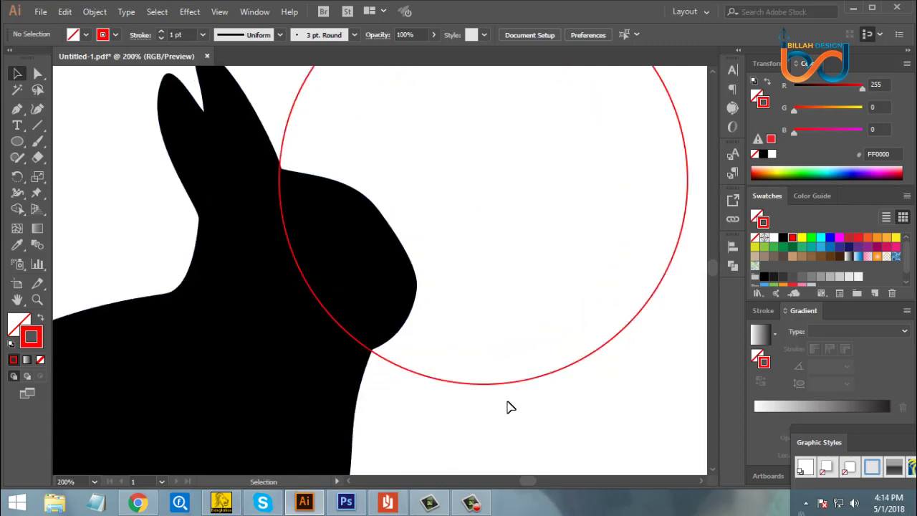
pyautogui.moveTo(507, 403); pyautogui.dragTo(523, 347)
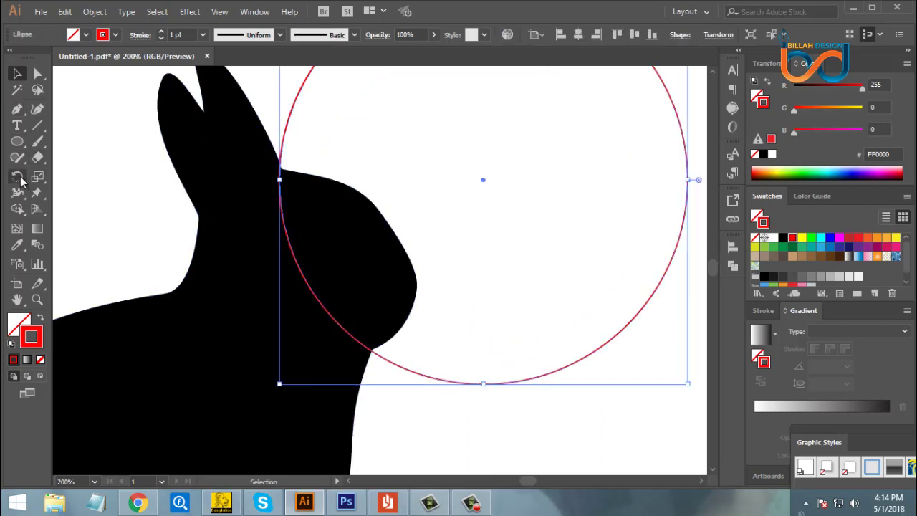
pyautogui.click(20, 178)
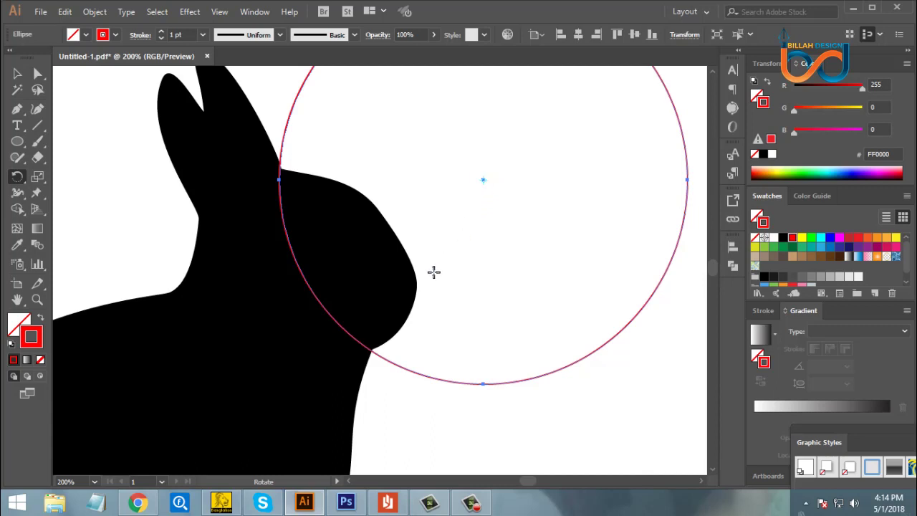
pyautogui.keyDown('alt'); pyautogui.click(372, 350); pyautogui.keyUp('alt')
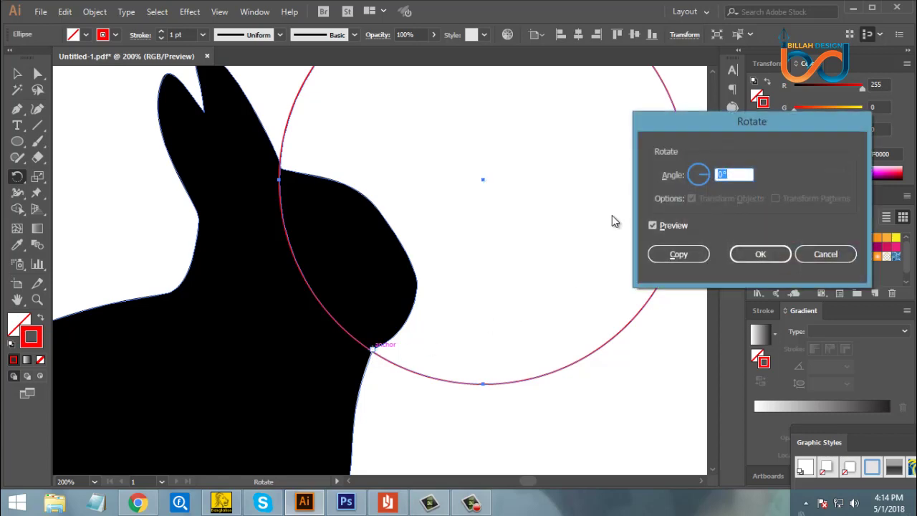
pyautogui.moveTo(712, 127); pyautogui.dragTo(682, 117)
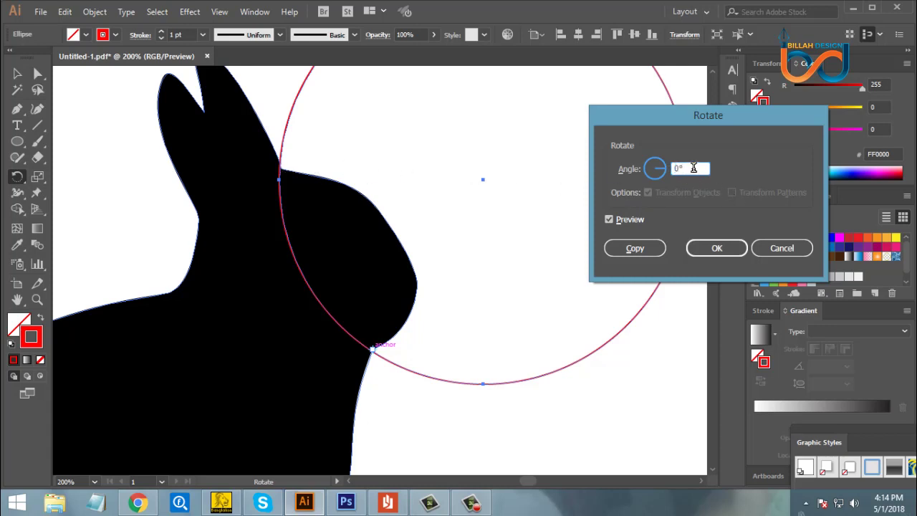
pyautogui.press('Up')
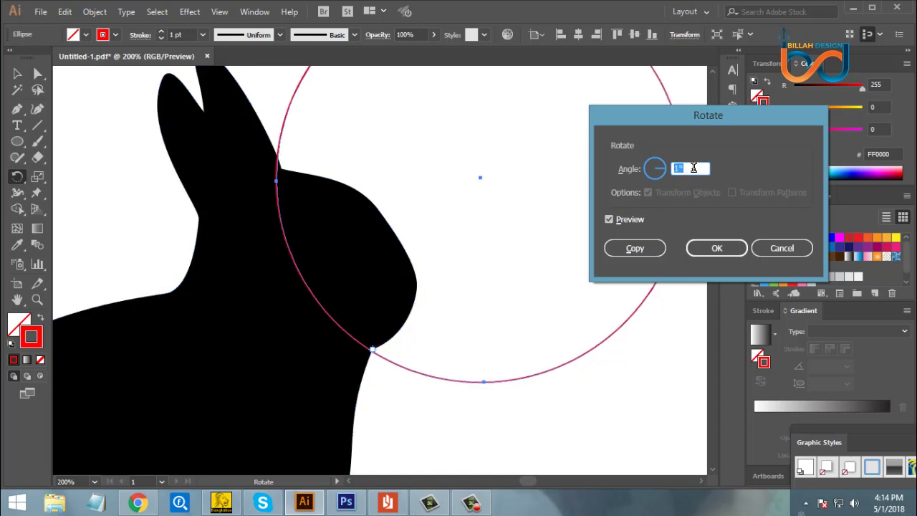
pyautogui.press('Up')
pyautogui.press('Up')
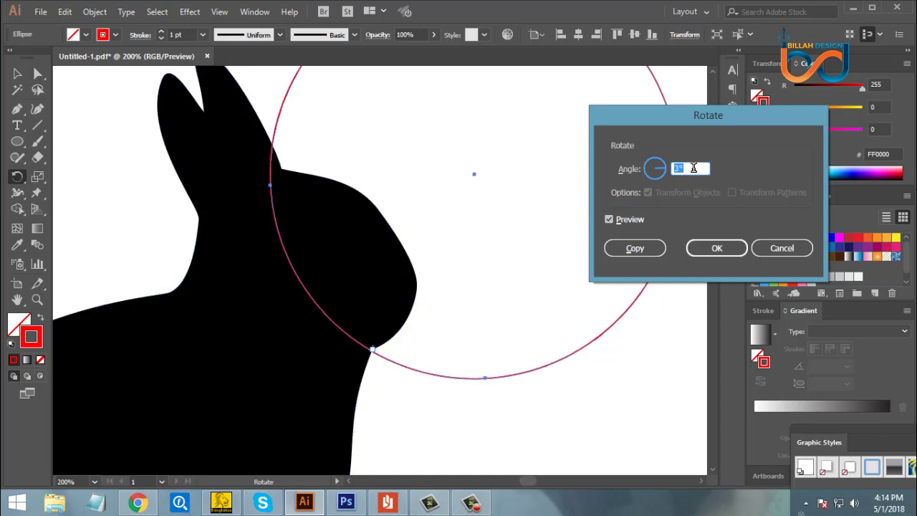
pyautogui.press('Up')
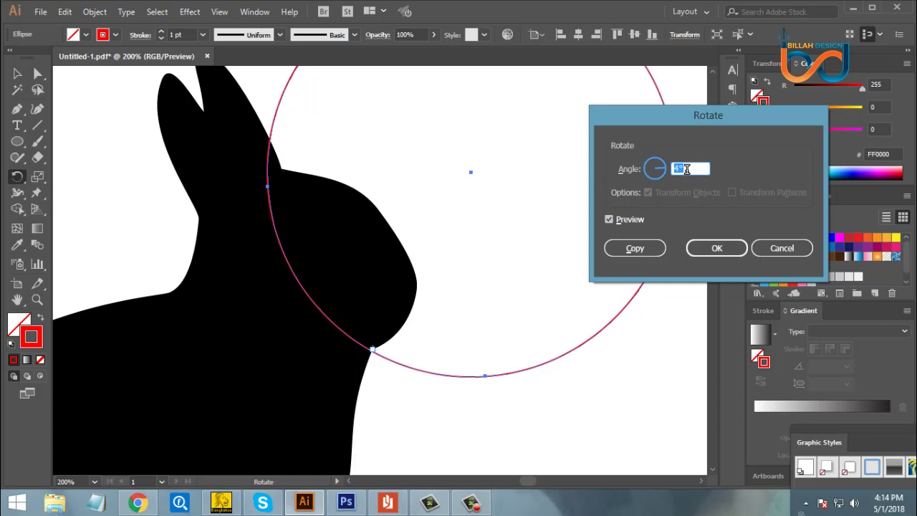
pyautogui.press('Up')
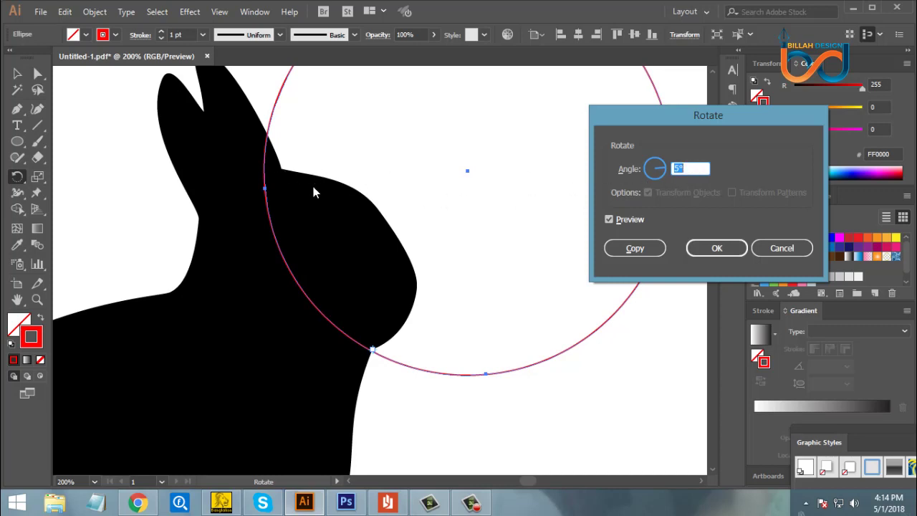
pyautogui.click(635, 249)
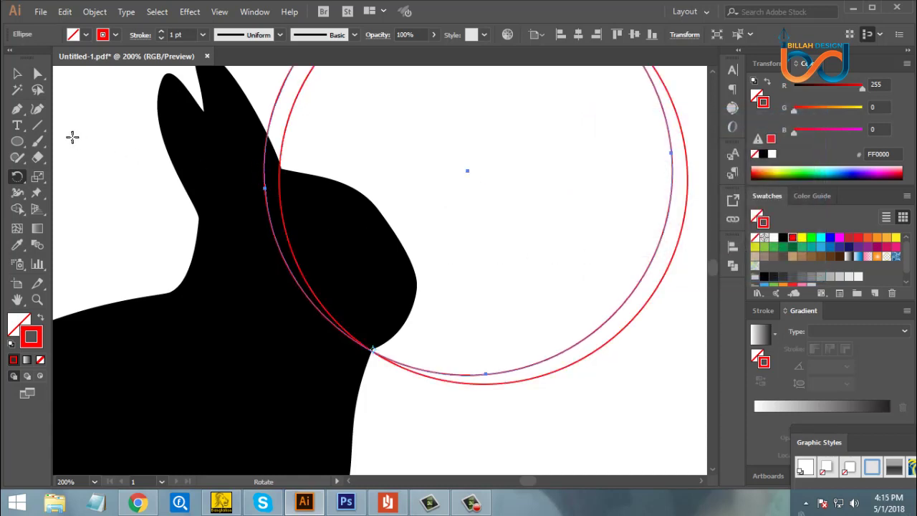
pyautogui.click(17, 73)
pyautogui.click(447, 405)
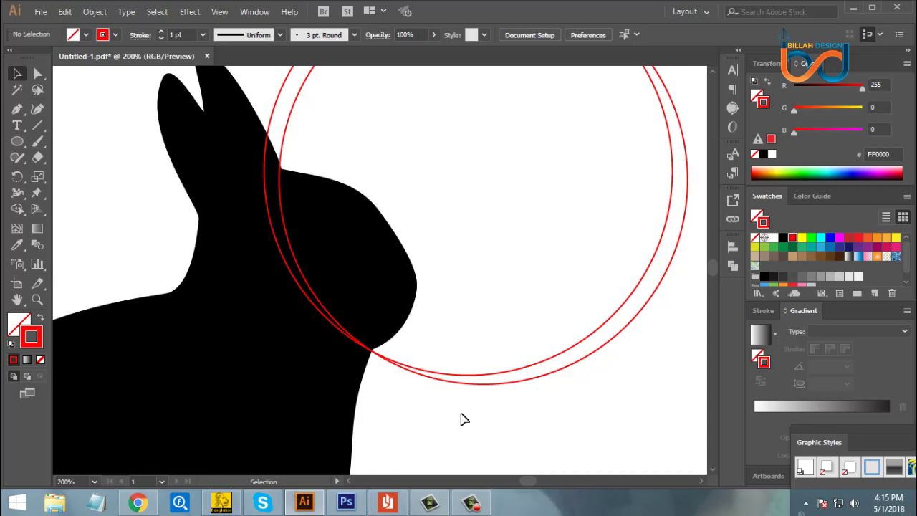
pyautogui.moveTo(497, 415); pyautogui.dragTo(498, 406)
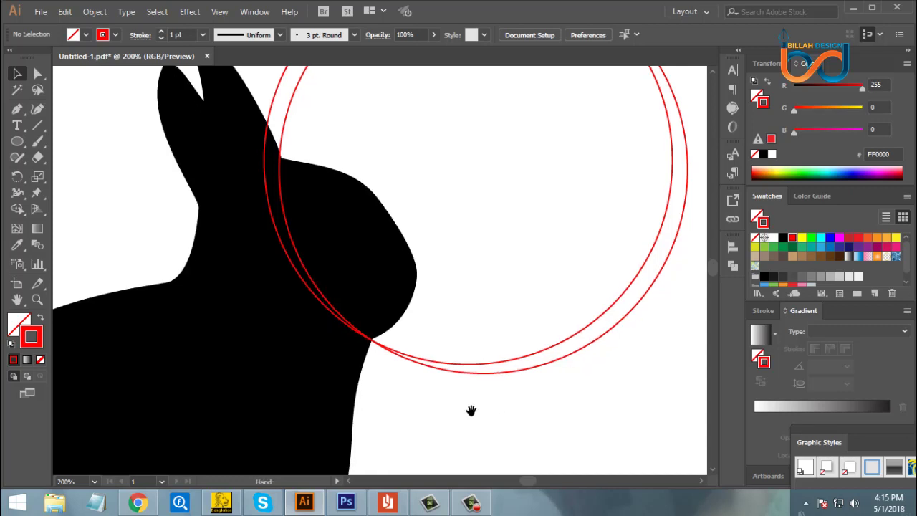
pyautogui.click(377, 313)
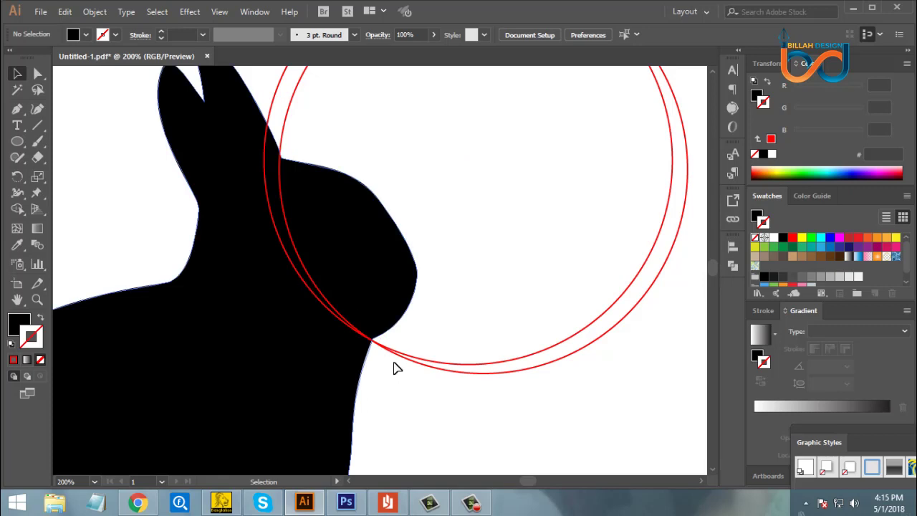
pyautogui.moveTo(448, 406); pyautogui.dragTo(468, 373)
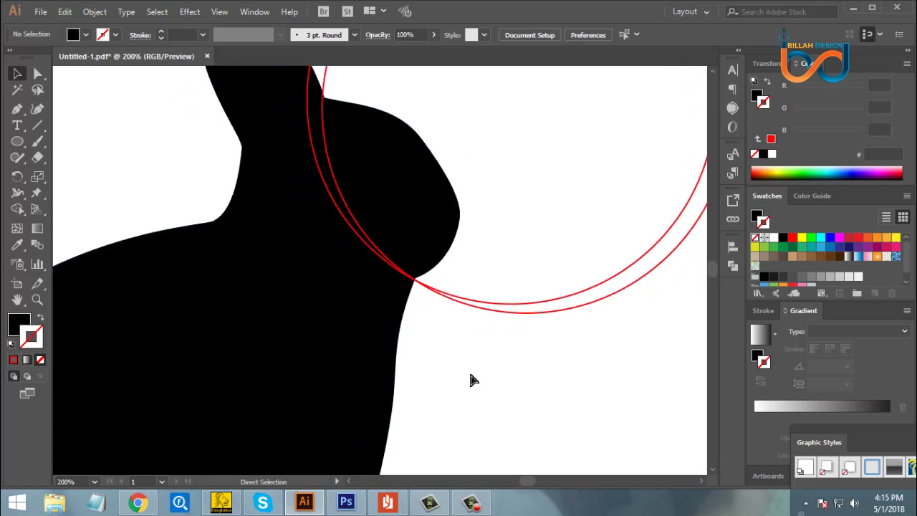
pyautogui.hotkey('ctrl', '-')
pyautogui.hotkey('ctrl', '-')
pyautogui.hotkey('ctrl', '-')
pyautogui.moveTo(478, 350); pyautogui.dragTo(483, 344)
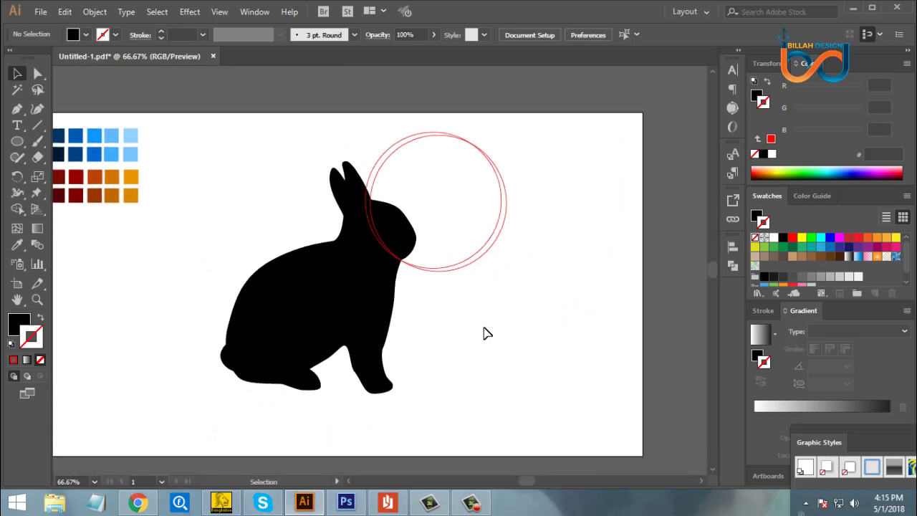
pyautogui.moveTo(459, 299); pyautogui.dragTo(483, 239)
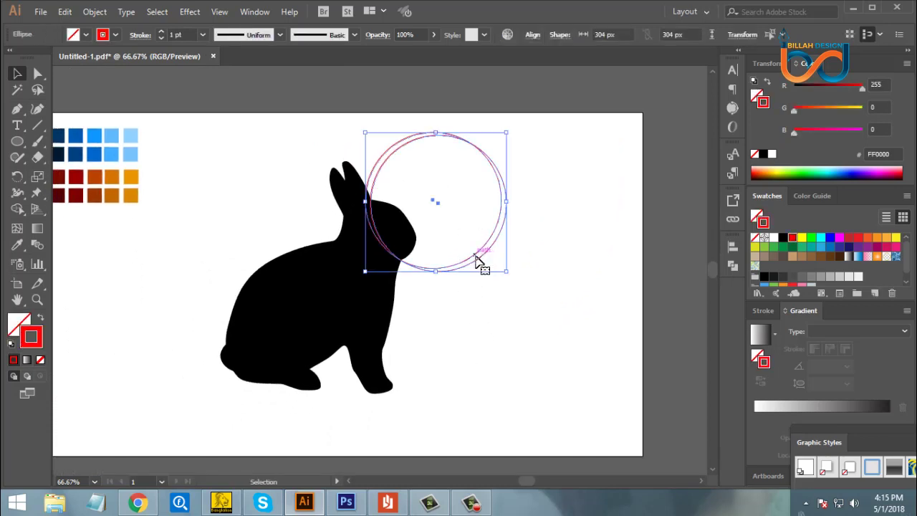
pyautogui.click(454, 330)
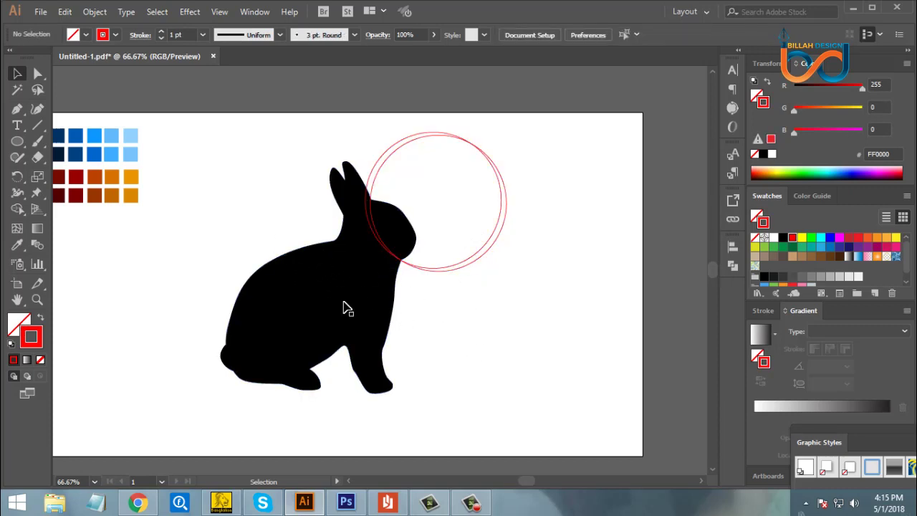
# Draw a red-stroked circle about 538 px in diameter, its lower arc crossing the rabbit's body from back to upper chest
pyautogui.click(18, 143)
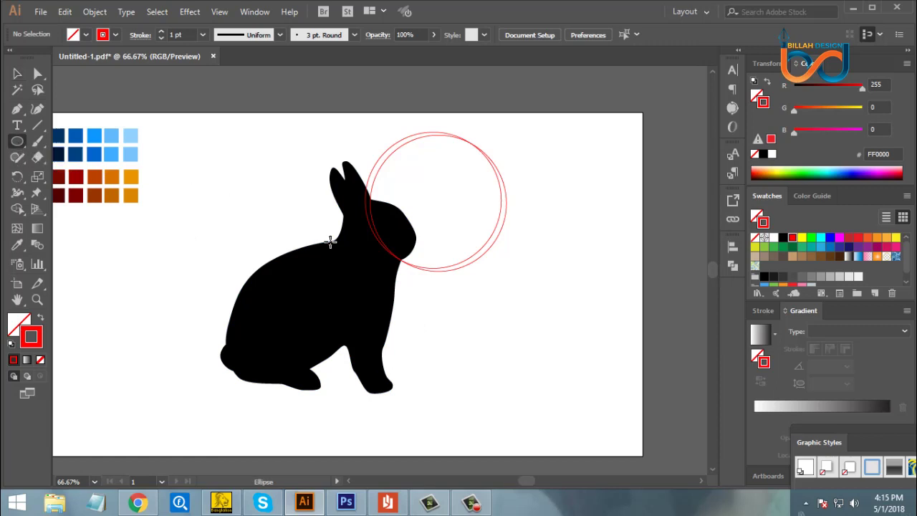
pyautogui.moveTo(381, 249); pyautogui.dragTo(494, 242)
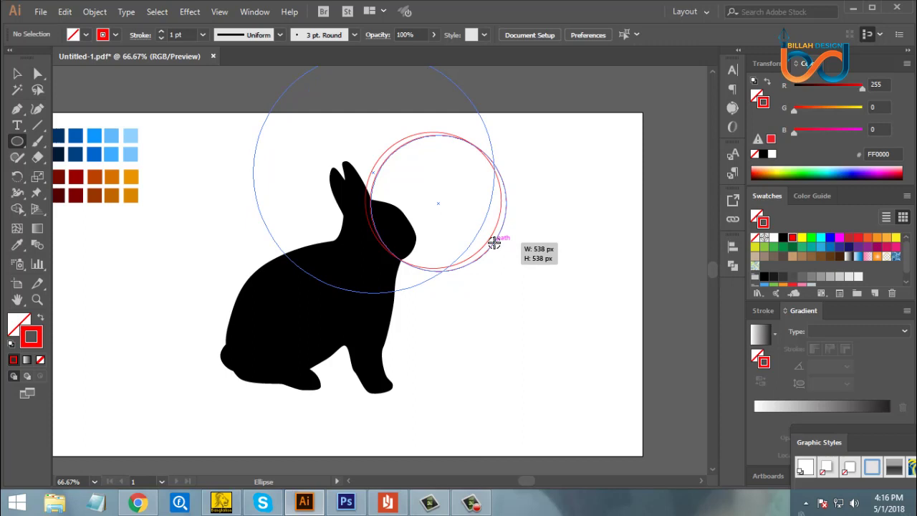
pyautogui.moveTo(494, 242); pyautogui.dragTo(494, 242)
pyautogui.click(17, 73)
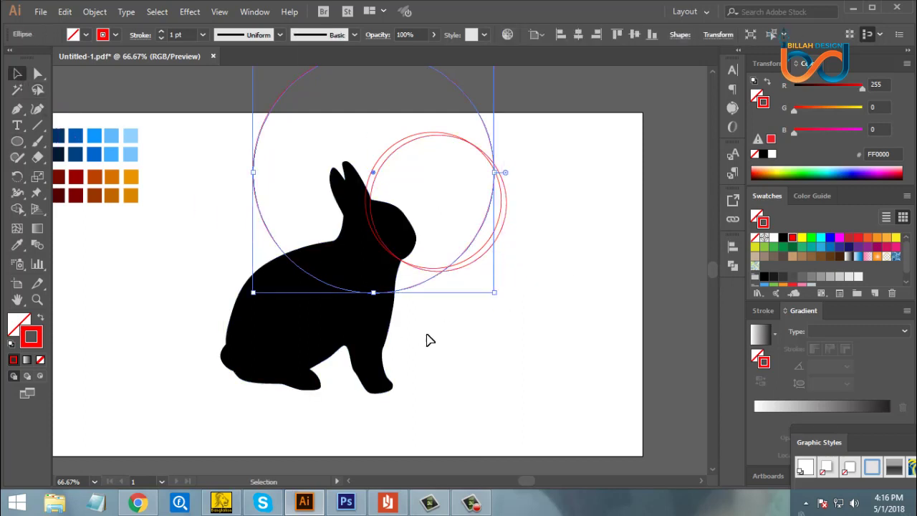
pyautogui.click(458, 348)
# Make a copy of the 538 px circle rotated by 5° around the point where it crosses the rabbit's chest
pyautogui.hotkey('ctrl', '+')
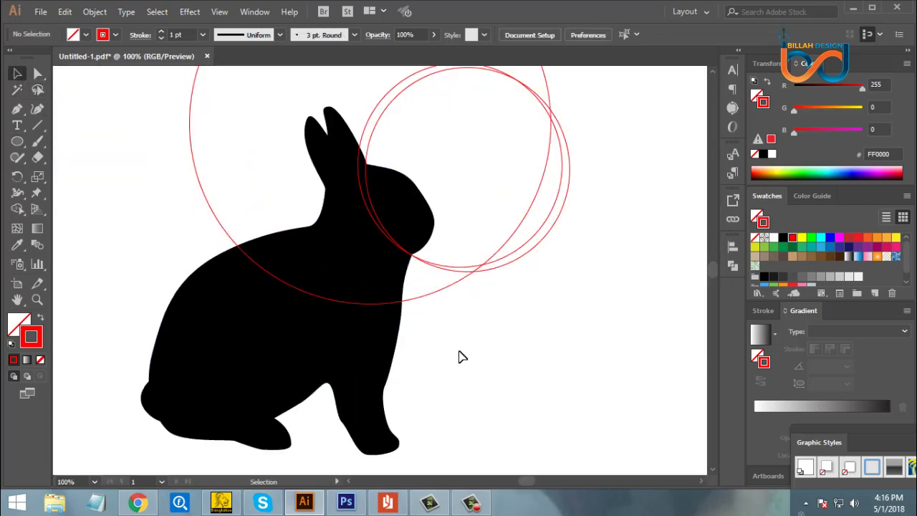
pyautogui.moveTo(452, 358); pyautogui.dragTo(453, 349)
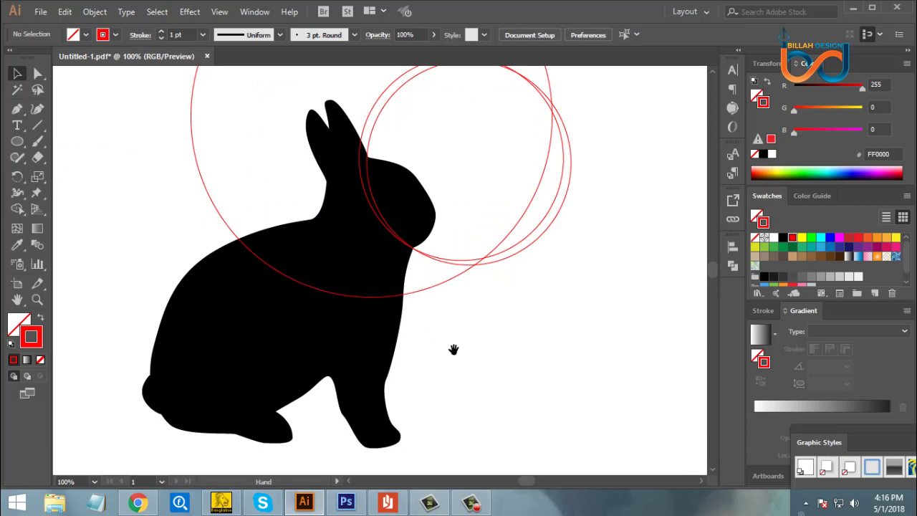
pyautogui.click(417, 298)
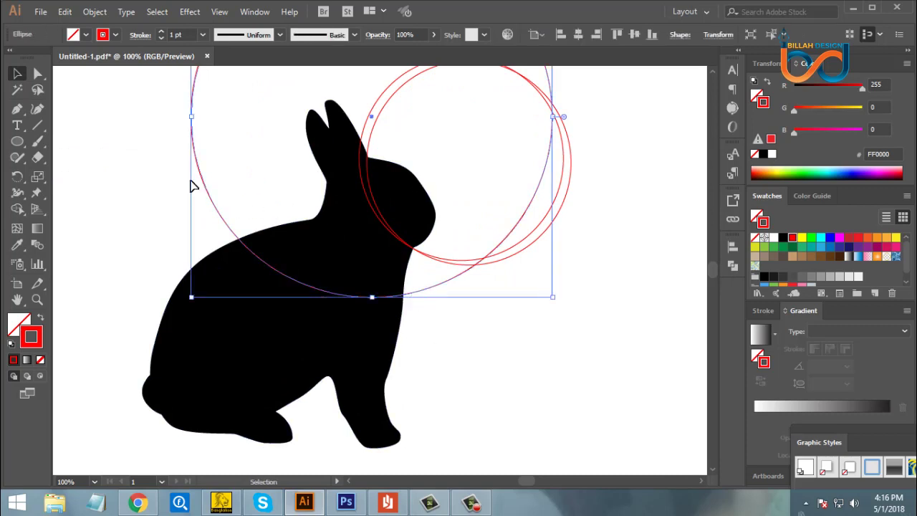
pyautogui.click(18, 177)
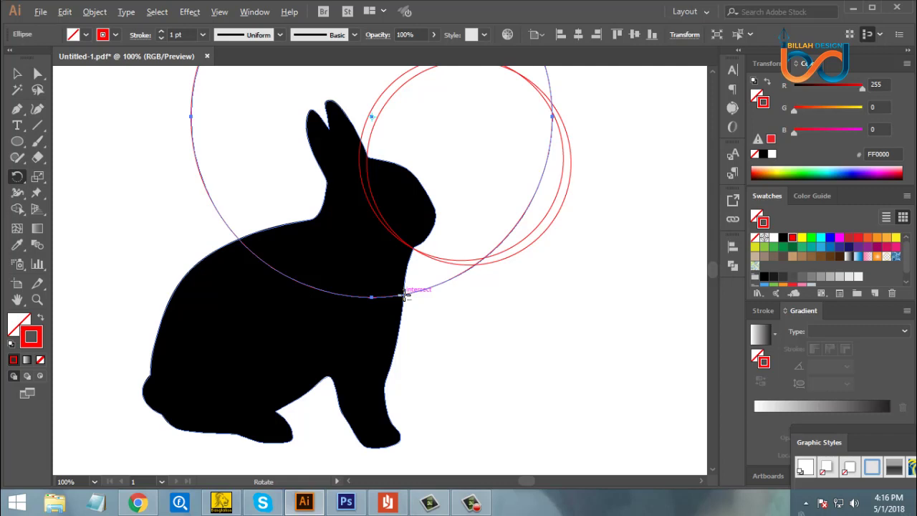
pyautogui.keyDown('alt'); pyautogui.click(403, 294); pyautogui.keyUp('alt')
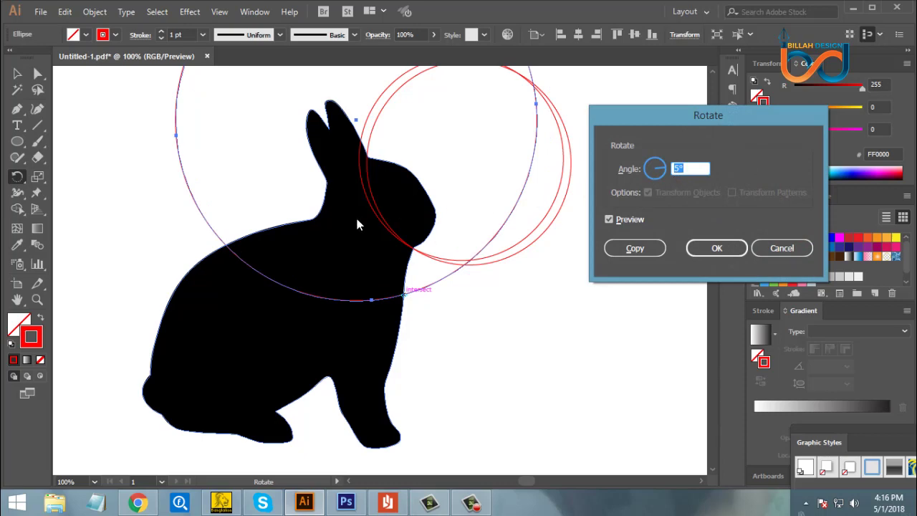
pyautogui.click(635, 249)
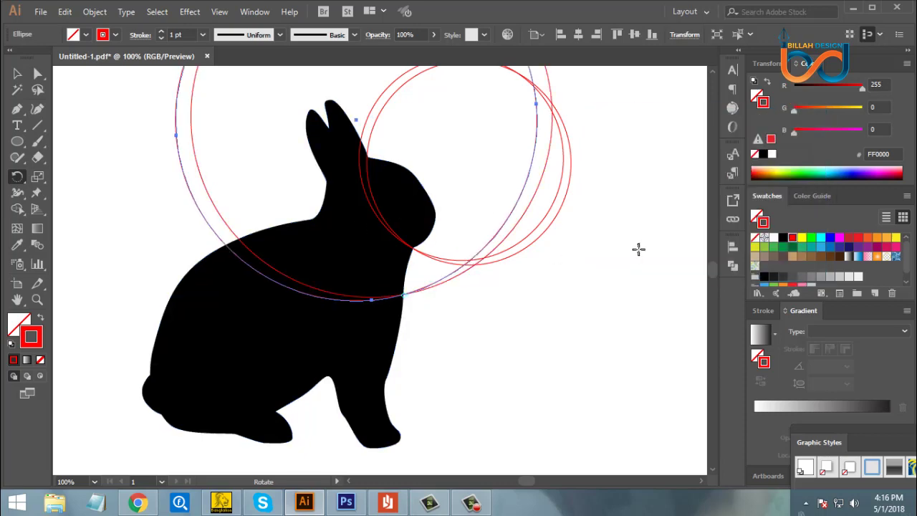
pyautogui.click(17, 73)
pyautogui.hotkey('ctrl', 'shift', 'a')
# Draw a third red-stroked circle about 698 px in diameter, its lower arc crossing the rabbit from rump to above the front leg
pyautogui.hotkey('ctrl', '-')
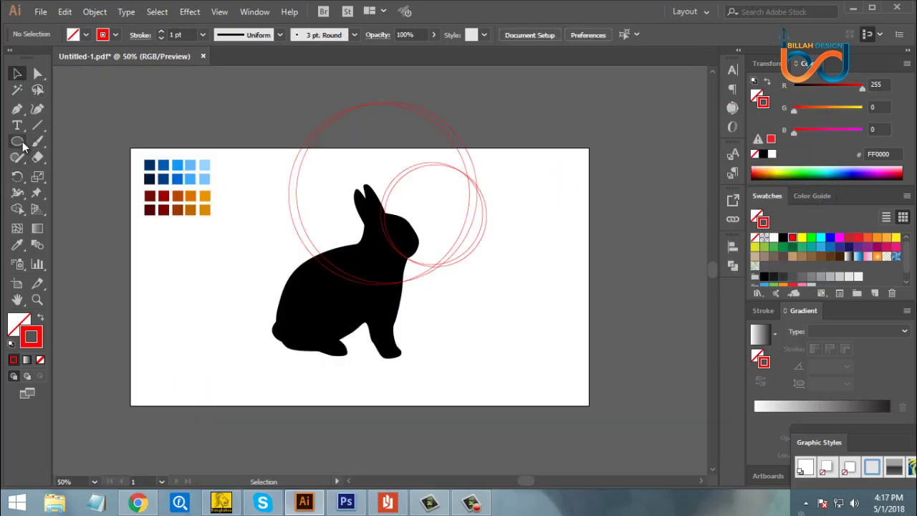
pyautogui.press('l')
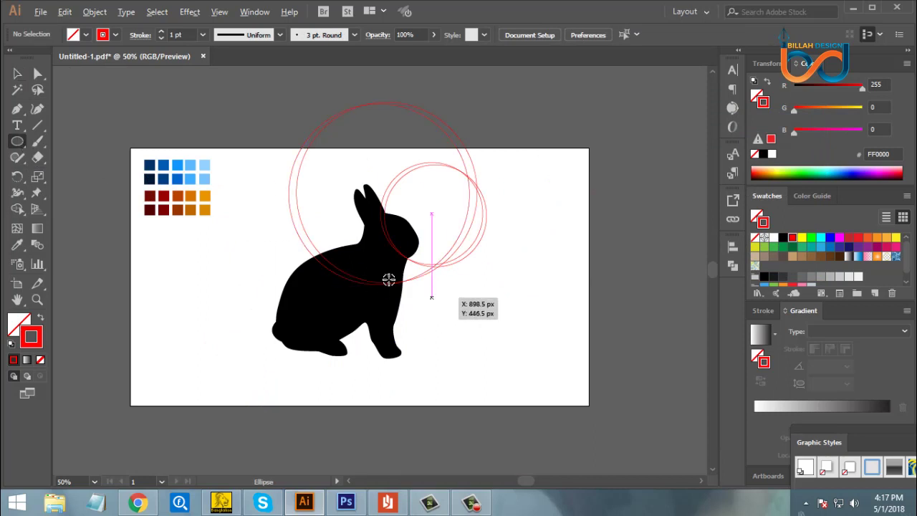
pyautogui.moveTo(366, 260); pyautogui.dragTo(462, 263)
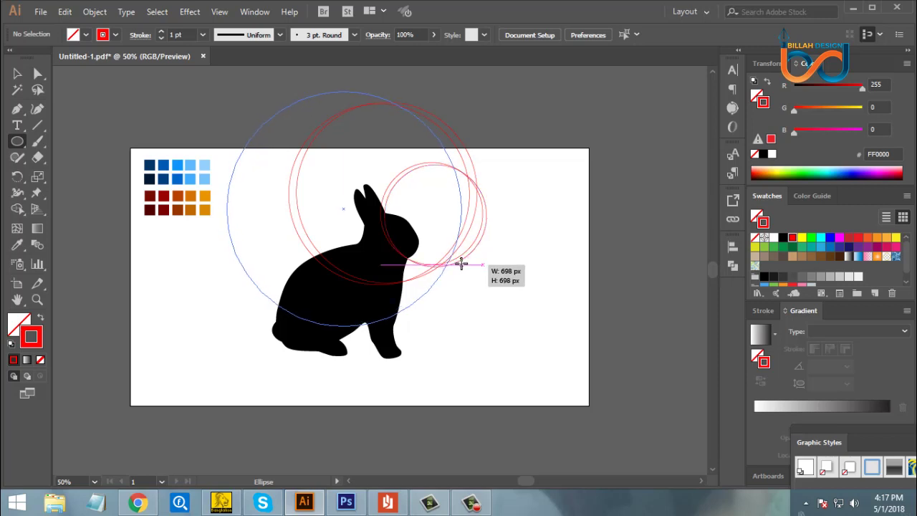
pyautogui.moveTo(462, 263); pyautogui.dragTo(462, 264)
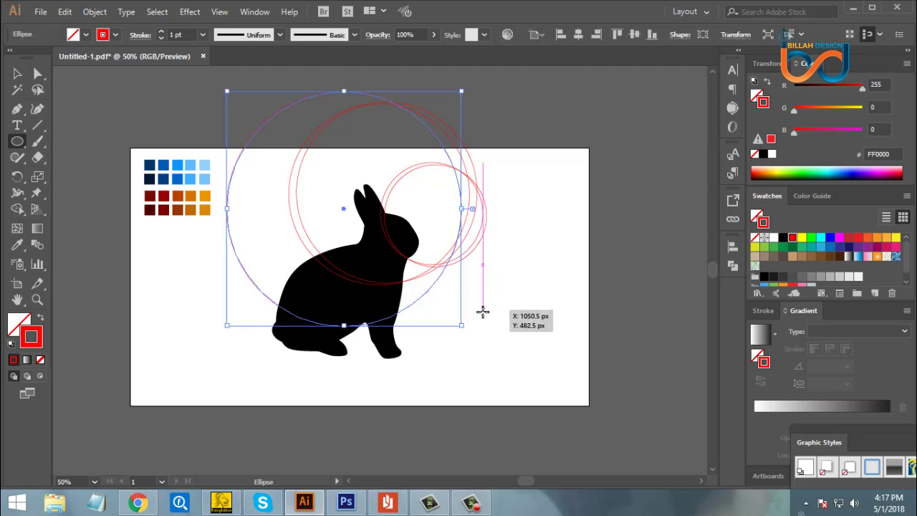
pyautogui.press('v')
pyautogui.click(496, 330)
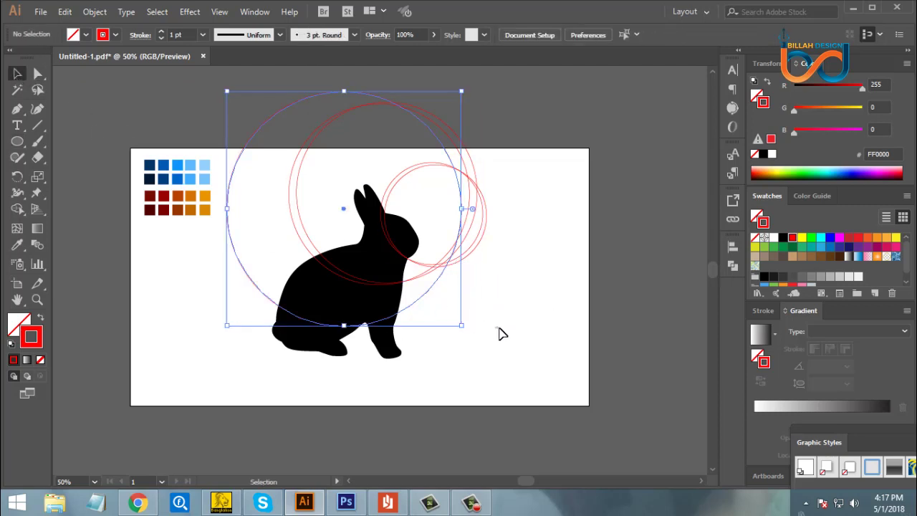
# Nudge the largest circle slightly upward over the rabbit's lower body
pyautogui.hotkey('ctrl', '+')
pyautogui.hotkey('ctrl', '+')
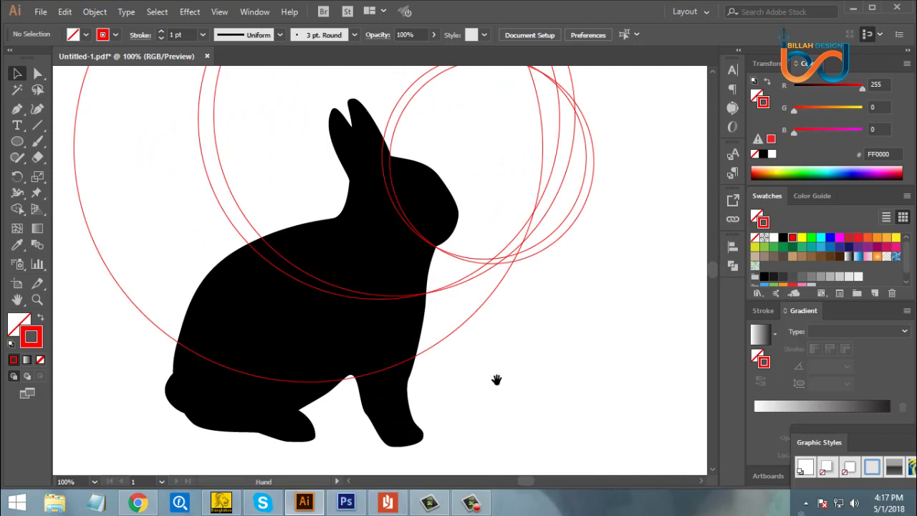
pyautogui.moveTo(495, 378); pyautogui.dragTo(500, 344)
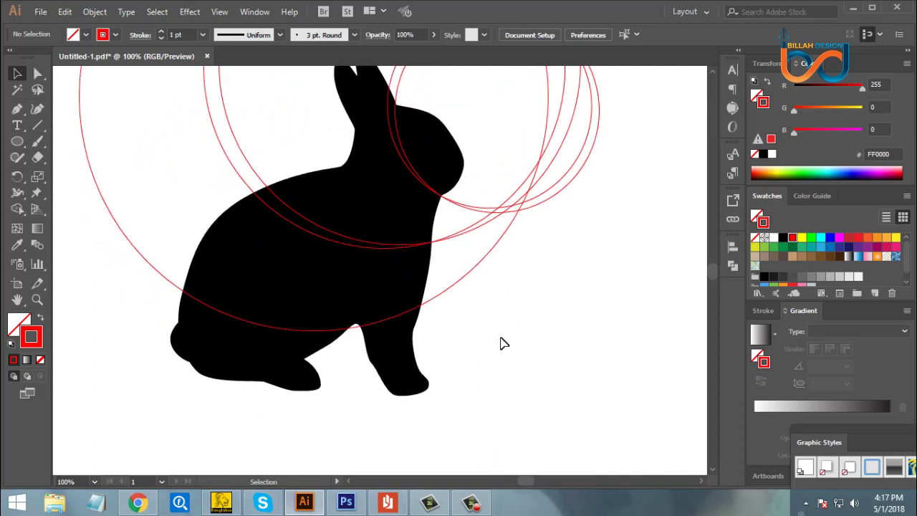
pyautogui.click(454, 297)
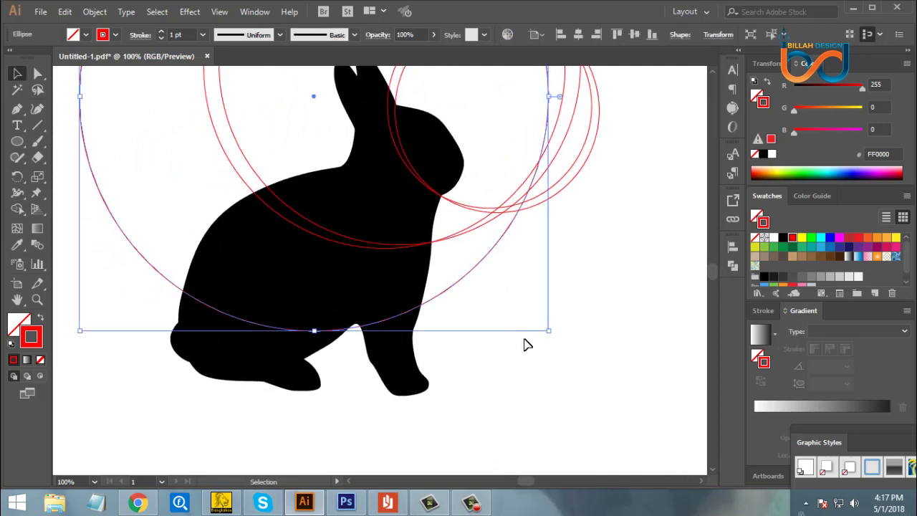
pyautogui.press('Up')
pyautogui.press('Up')
pyautogui.press('Up')
pyautogui.press('Up')
pyautogui.press('Up')
pyautogui.press('Up')
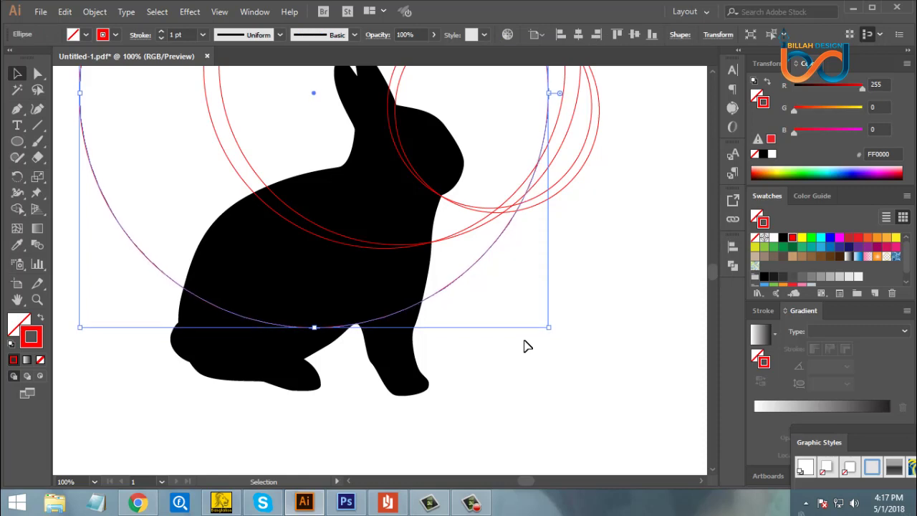
# Make a copy of the largest circle rotated by 5° around the point where it crosses the rabbit's lower chest
pyautogui.moveTo(494, 360); pyautogui.dragTo(500, 364)
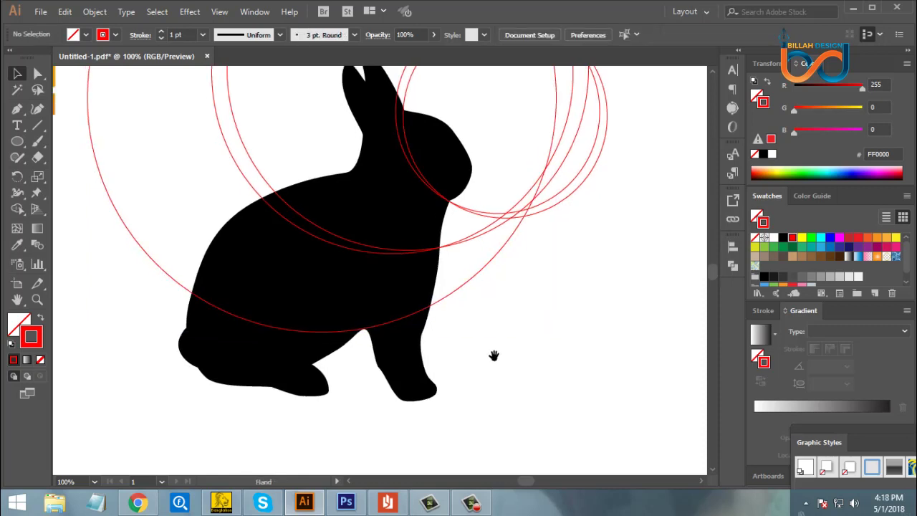
pyautogui.click(447, 304)
pyautogui.click(451, 313)
pyautogui.click(453, 303)
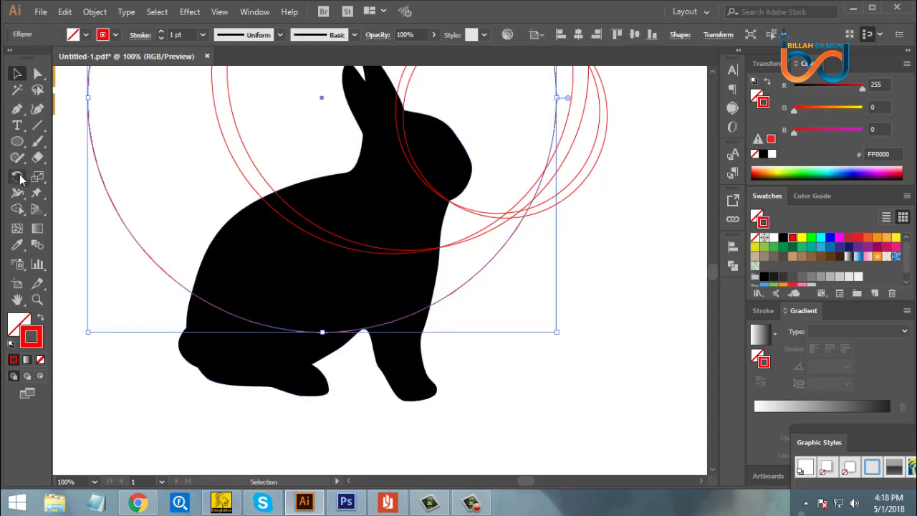
pyautogui.click(18, 177)
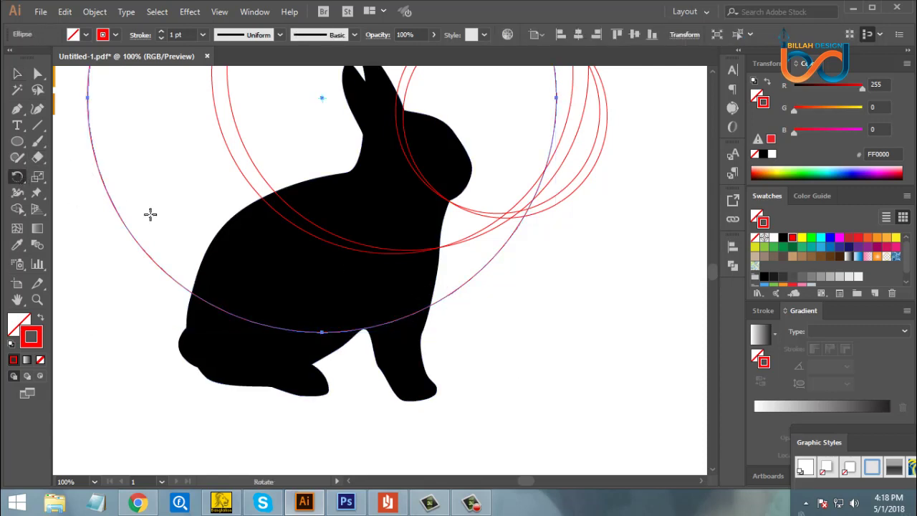
pyautogui.keyDown('alt'); pyautogui.click(430, 306); pyautogui.keyUp('alt')
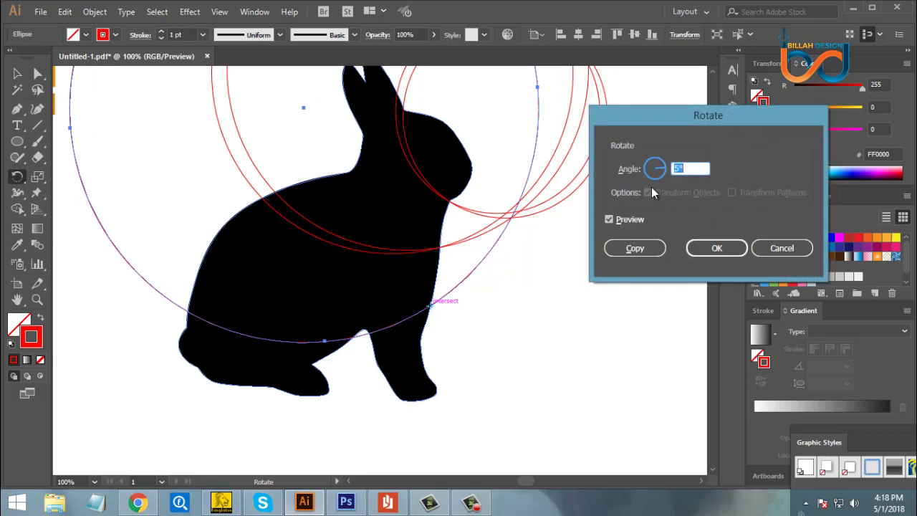
pyautogui.click(635, 250)
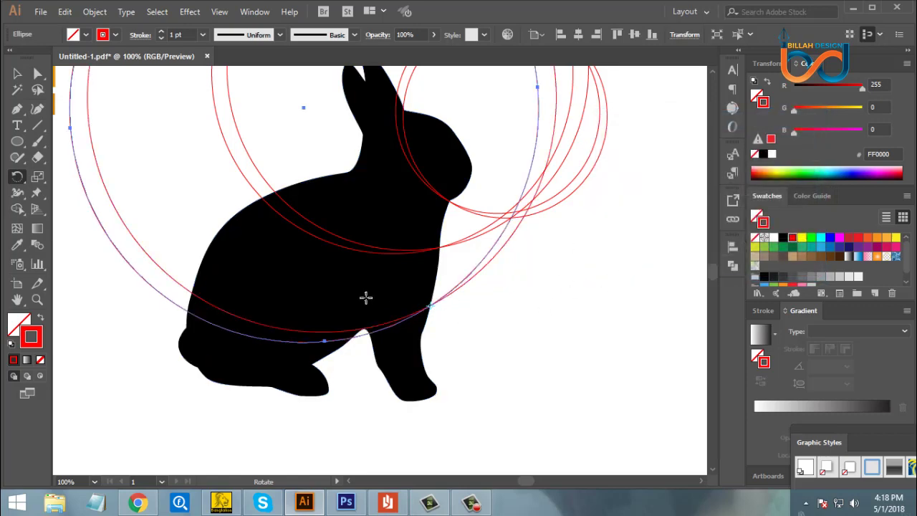
pyautogui.click(18, 73)
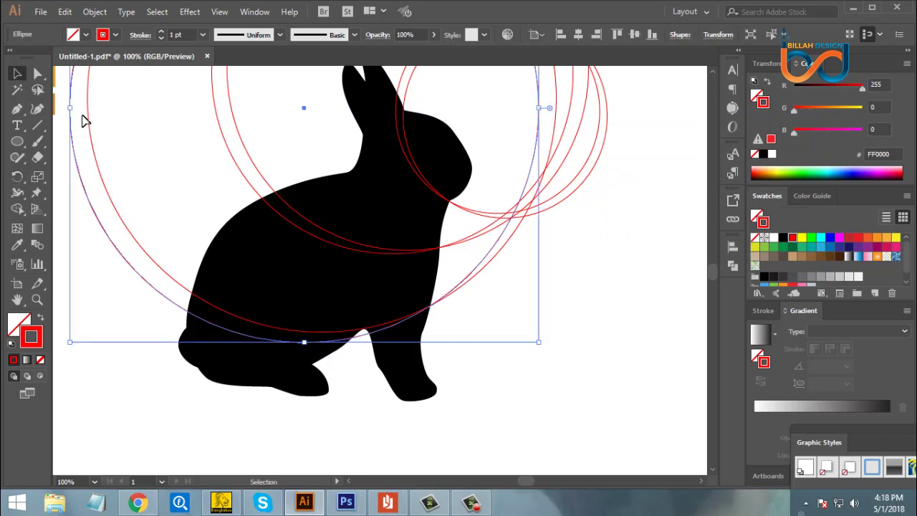
pyautogui.click(194, 177)
# Rotate the outer of the two small head circles slightly further toward the ear around the chin point to widen the gap between them
pyautogui.moveTo(518, 348); pyautogui.dragTo(519, 358)
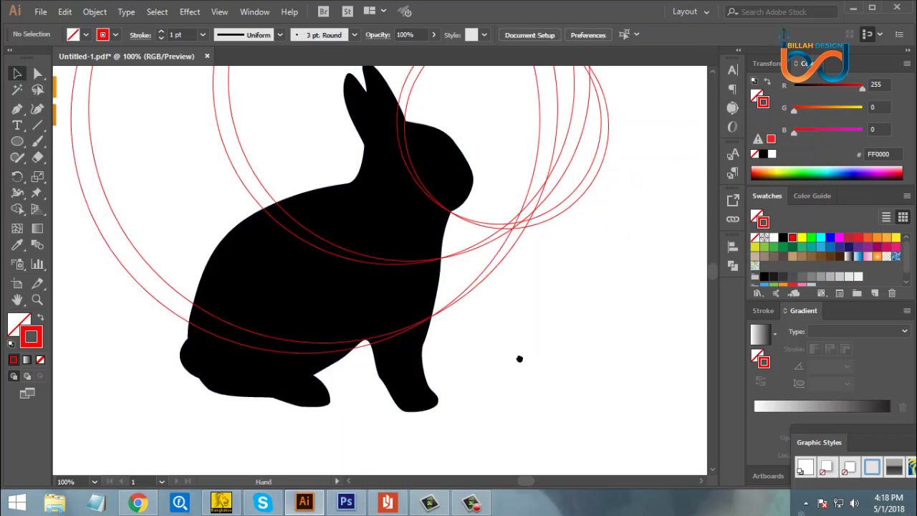
pyautogui.hotkey('ctrl', '-')
pyautogui.hotkey('ctrl', '-')
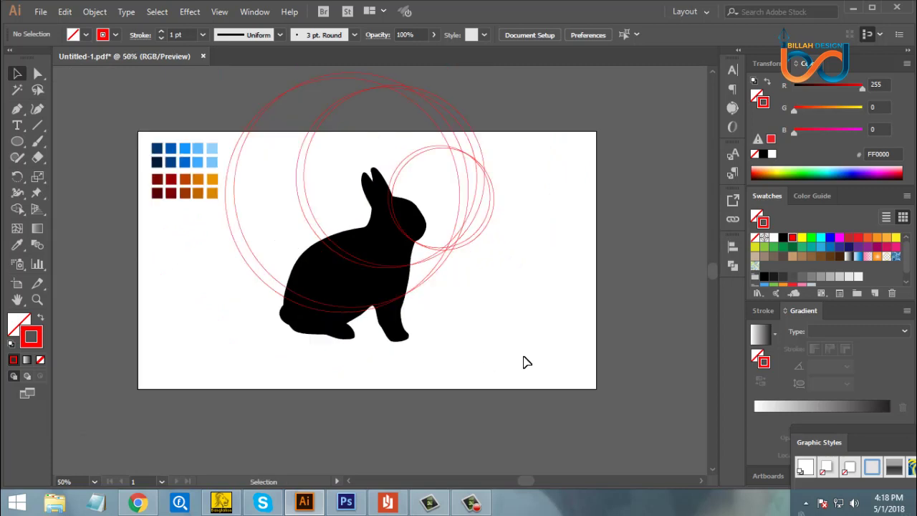
pyautogui.moveTo(484, 310); pyautogui.dragTo(499, 316)
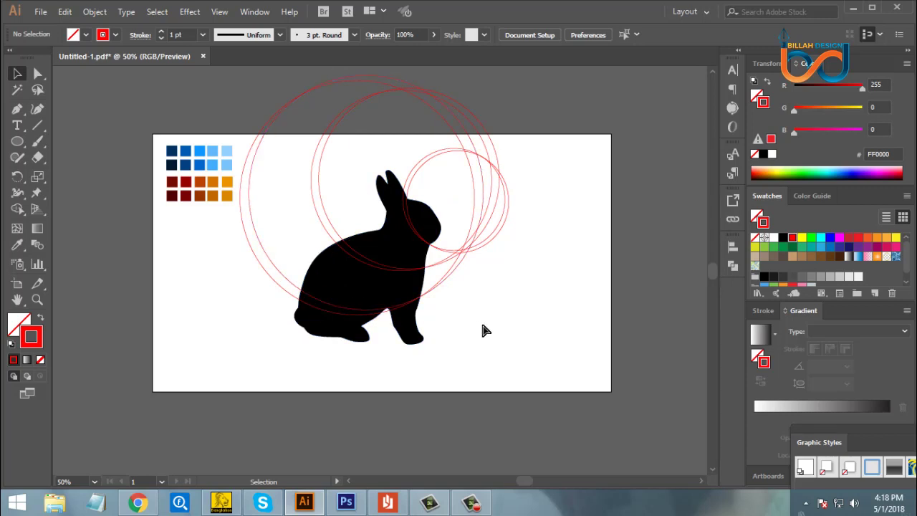
pyautogui.hotkey('ctrl', '=')
pyautogui.scroll(1, 518, 302)
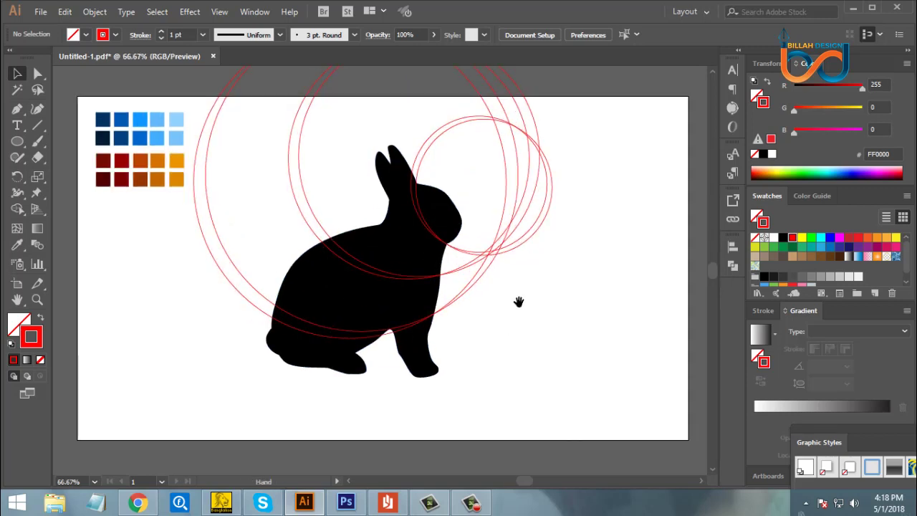
pyautogui.click(428, 142)
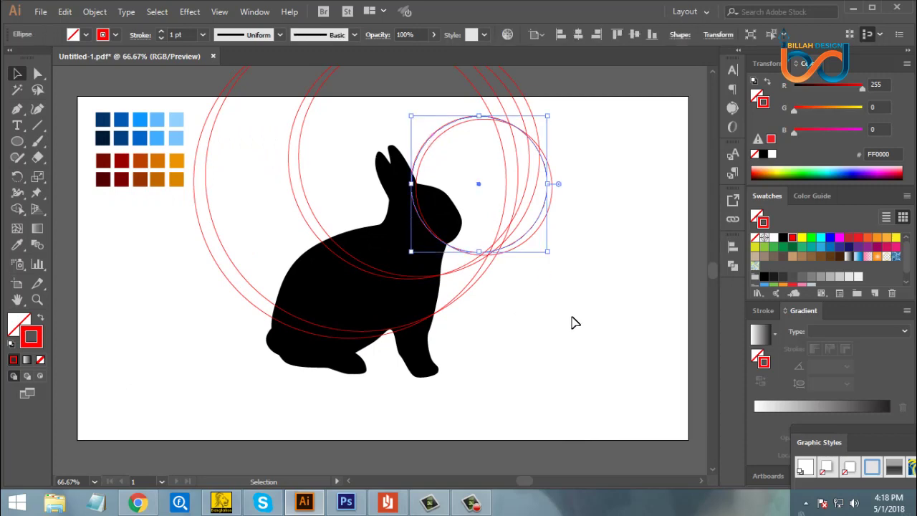
pyautogui.hotkey('ctrl', '=')
pyautogui.hotkey('ctrl', '=')
pyautogui.moveTo(358, 321); pyautogui.dragTo(415, 230)
pyautogui.click(323, 148)
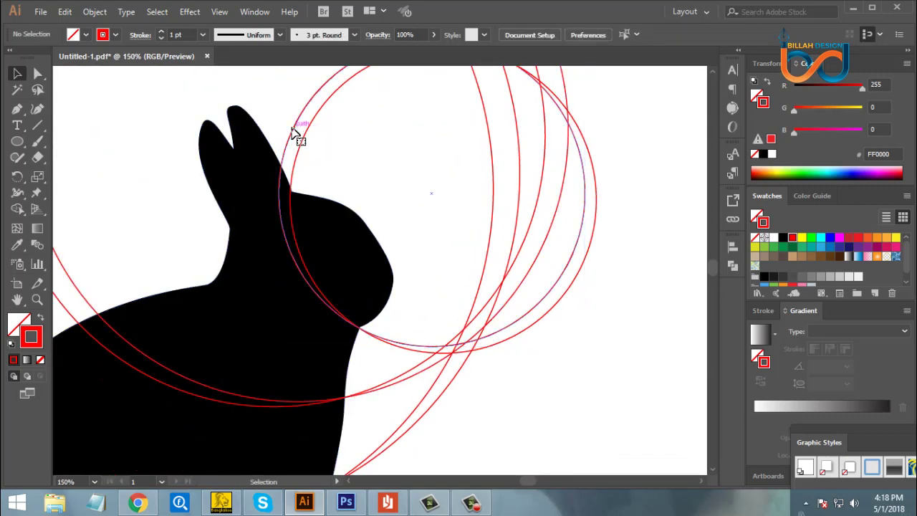
pyautogui.click(293, 133)
pyautogui.click(17, 176)
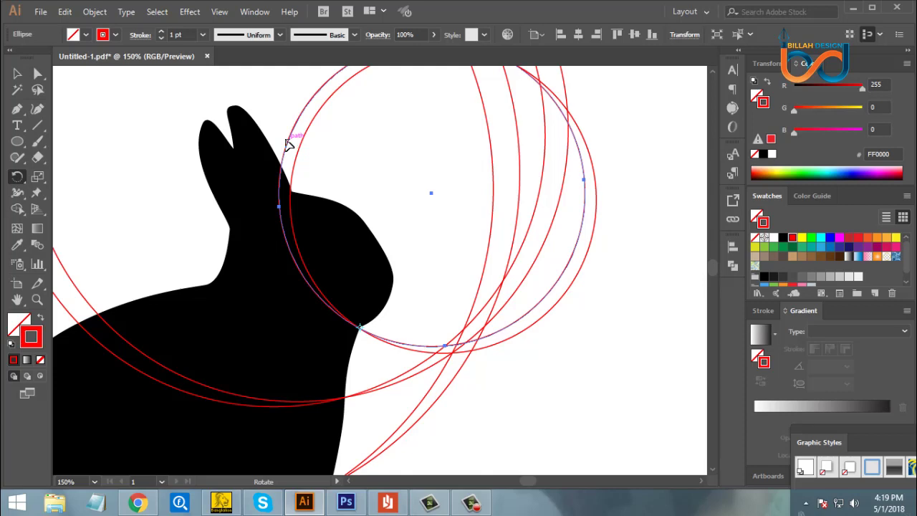
pyautogui.moveTo(285, 143); pyautogui.dragTo(282, 143)
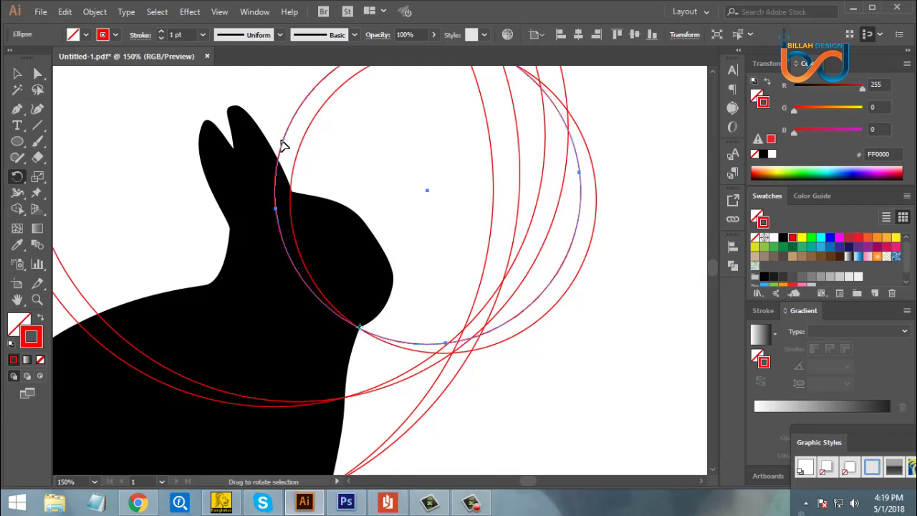
pyautogui.press('space')
pyautogui.moveTo(285, 337); pyautogui.dragTo(365, 252)
pyautogui.press('v')
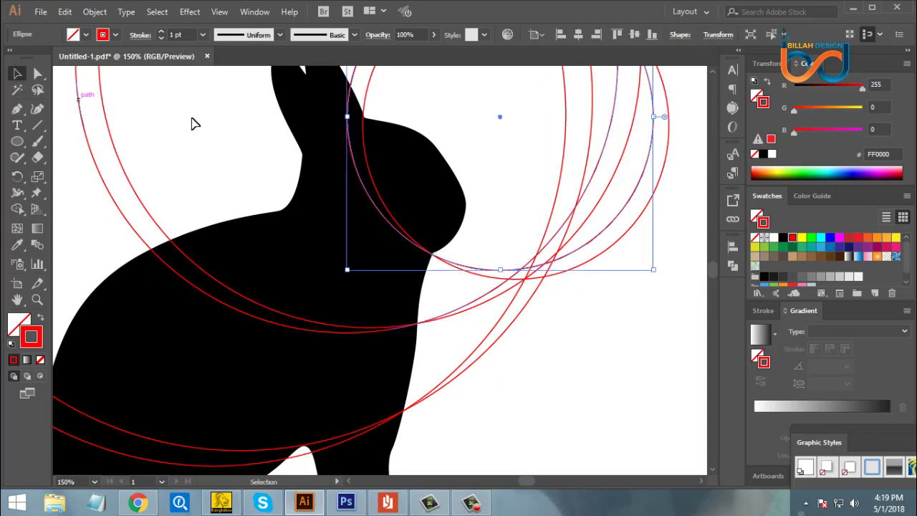
# Rotate the outer of the two middle circles slightly outward around the chest crossing point to widen the gap between them
pyautogui.click(192, 122)
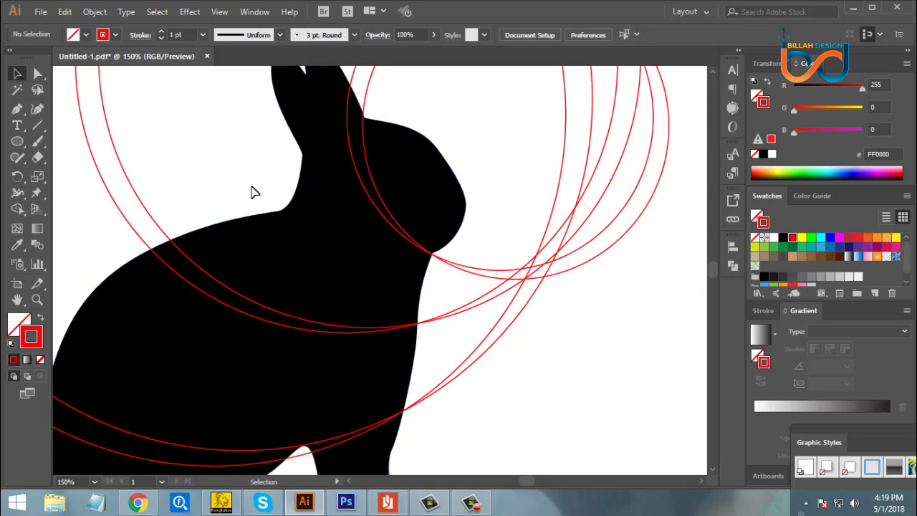
pyautogui.press('space')
pyautogui.moveTo(212, 194); pyautogui.dragTo(222, 164)
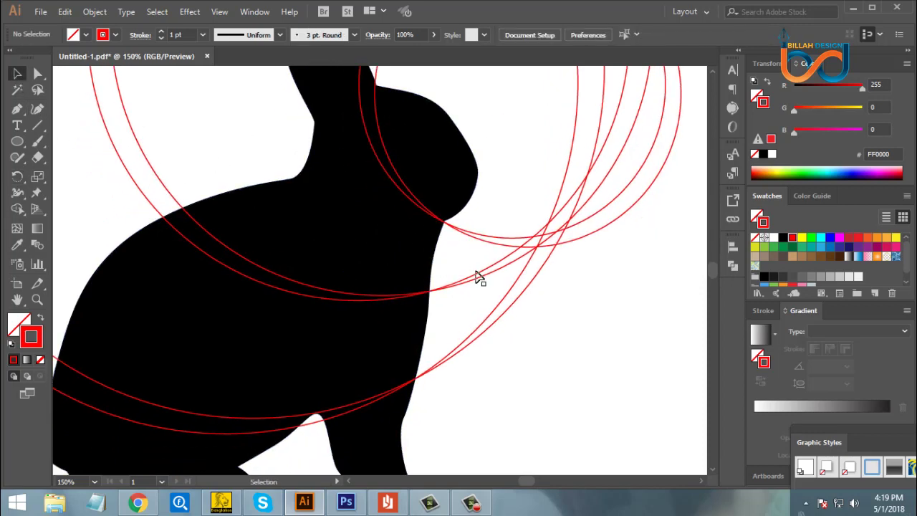
pyautogui.click(152, 203)
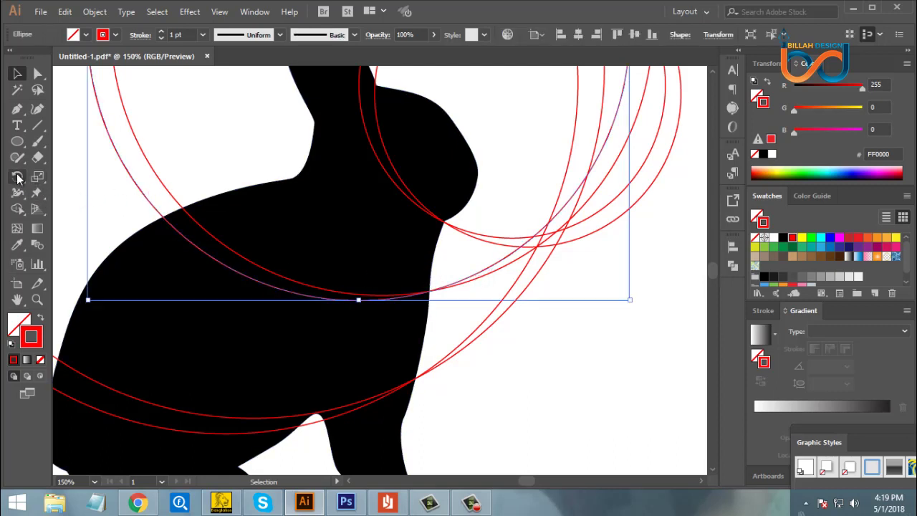
pyautogui.click(17, 177)
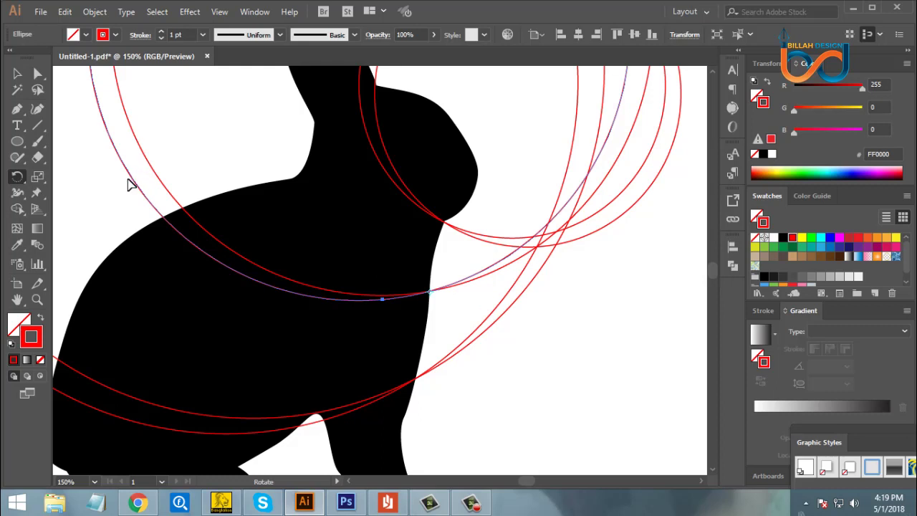
pyautogui.moveTo(129, 184); pyautogui.dragTo(126, 189)
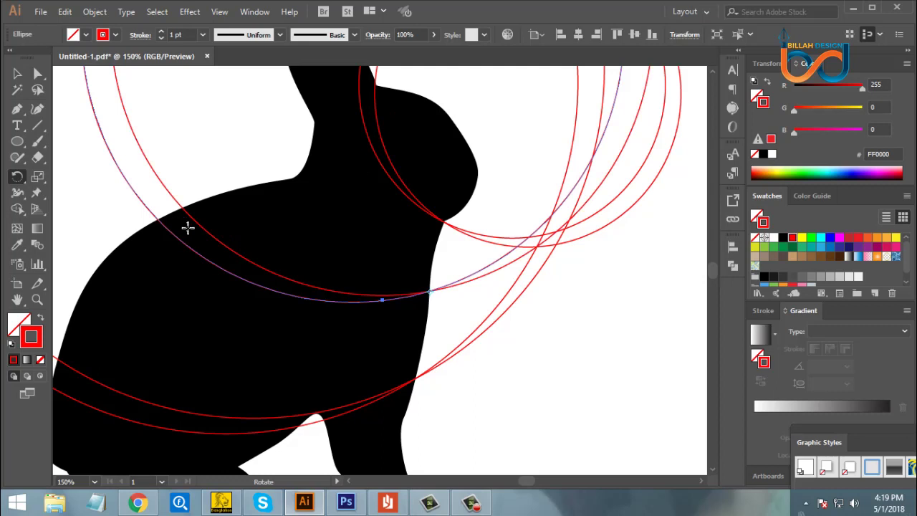
pyautogui.scroll(-1, 192, 231)
pyautogui.scroll(-1, 193, 219)
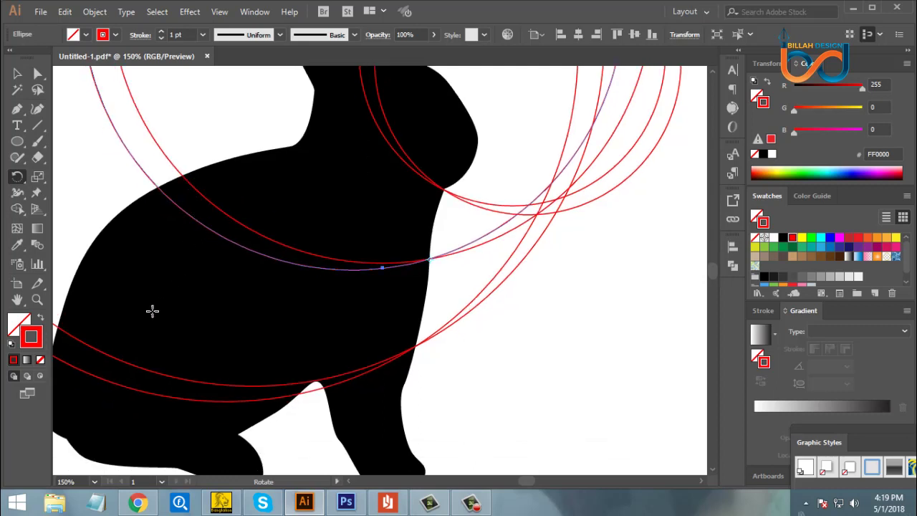
pyautogui.click(17, 74)
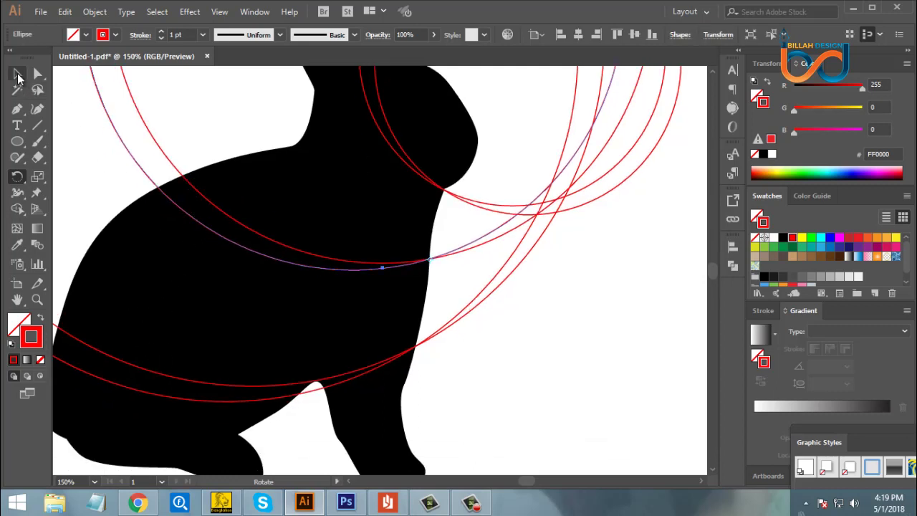
pyautogui.click(584, 364)
# Select the rabbit silhouette together with all six circles and split them with the Pathfinder Divide operation
pyautogui.hotkey('ctrl', '-')
pyautogui.hotkey('ctrl', '-')
pyautogui.hotkey('ctrl', '-')
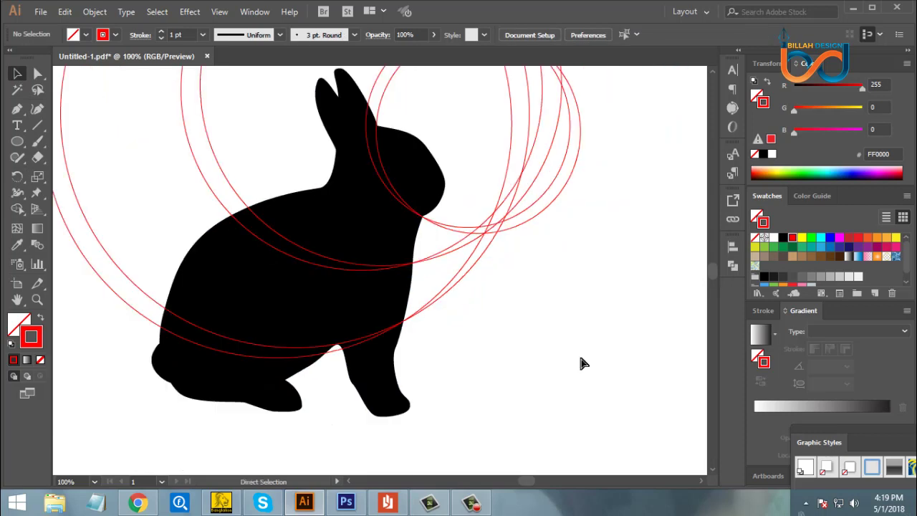
pyautogui.moveTo(529, 325); pyautogui.dragTo(535, 329)
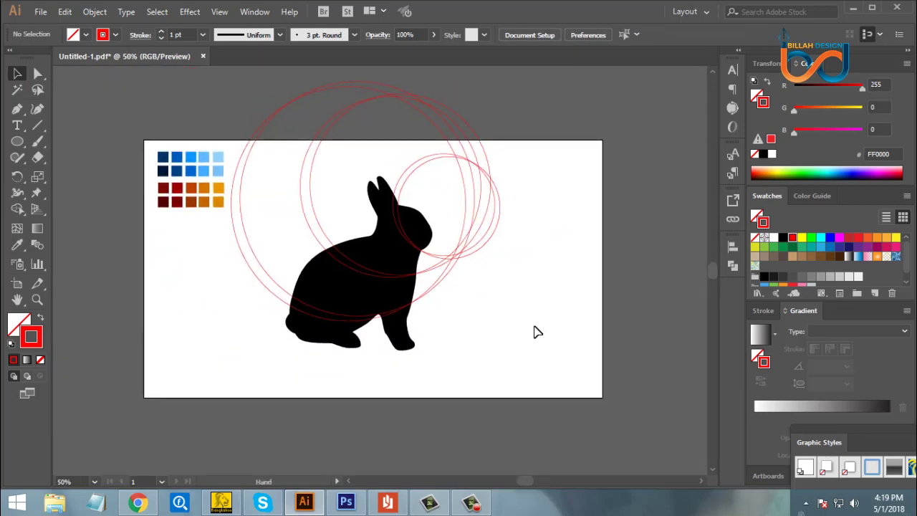
pyautogui.moveTo(308, 375); pyautogui.dragTo(464, 201)
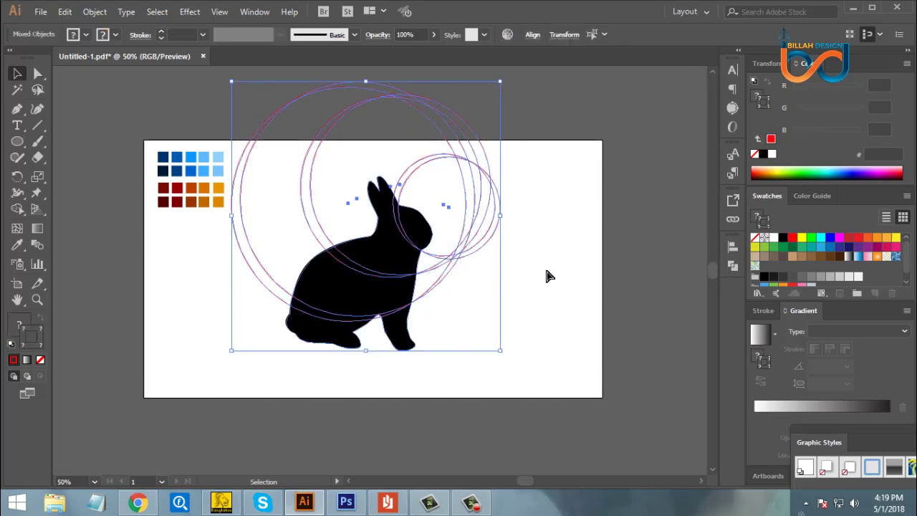
pyautogui.hotkey('ctrl', '=')
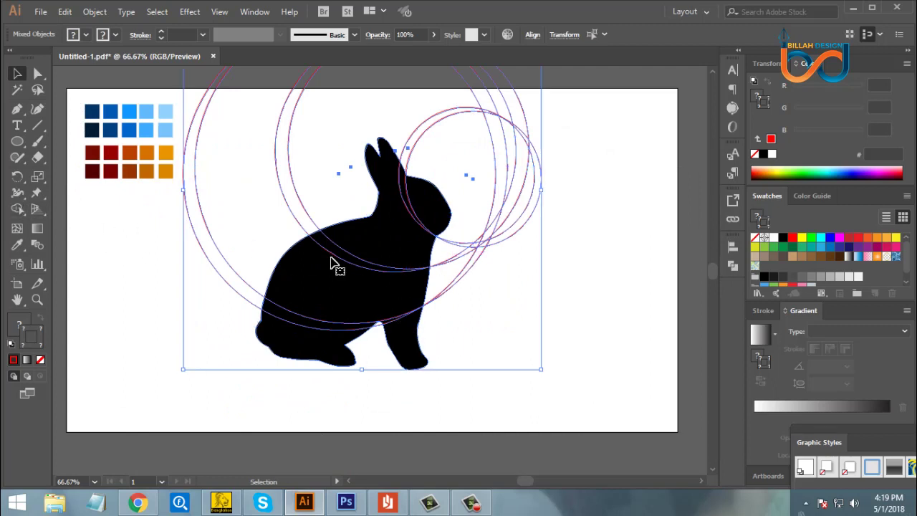
pyautogui.click(732, 268)
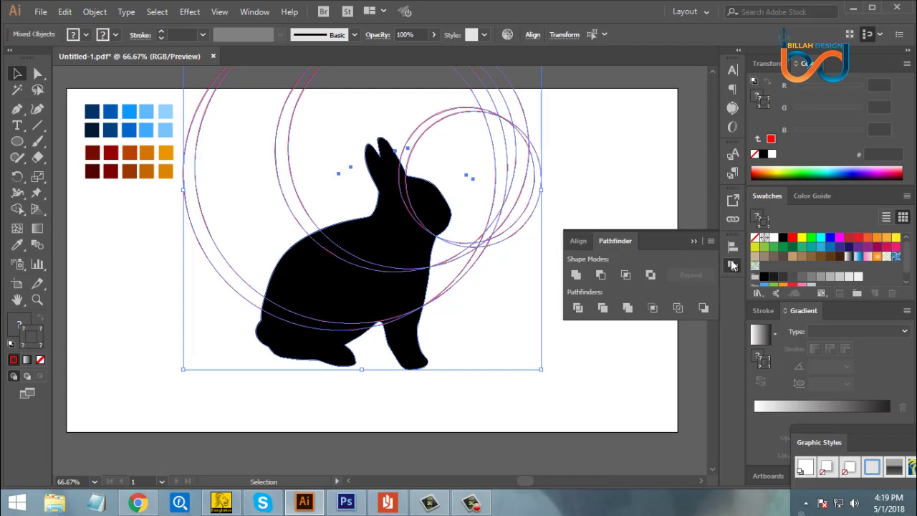
pyautogui.click(577, 307)
pyautogui.click(732, 267)
# Ungroup the divided rabbit and circle pieces
pyautogui.rightClick(610, 208)
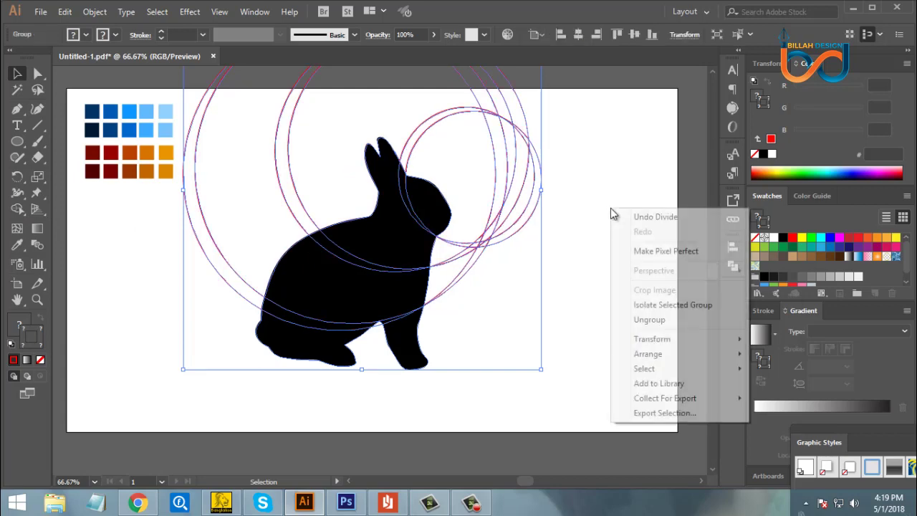
pyautogui.click(647, 321)
pyautogui.click(614, 267)
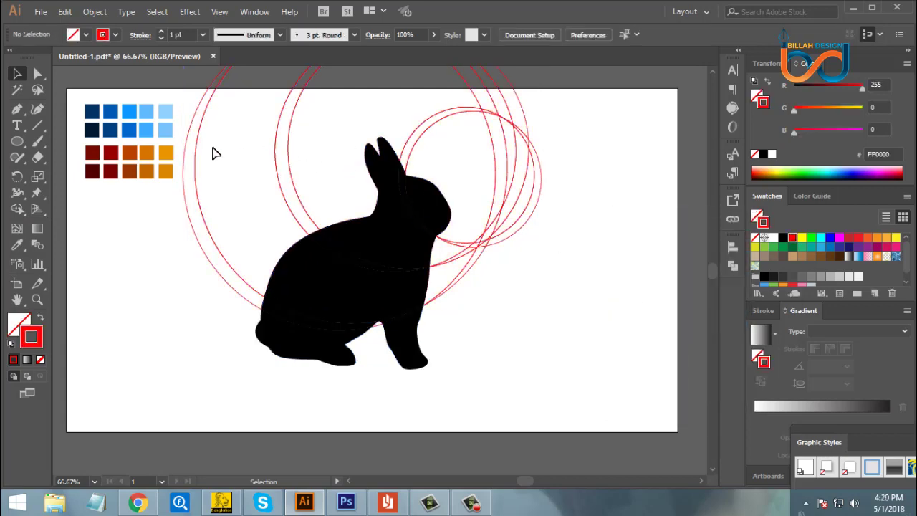
# Select all leftover red-stroked circle pieces with the Magic Wand tool and delete them, keeping only the black rabbit pieces
pyautogui.click(18, 91)
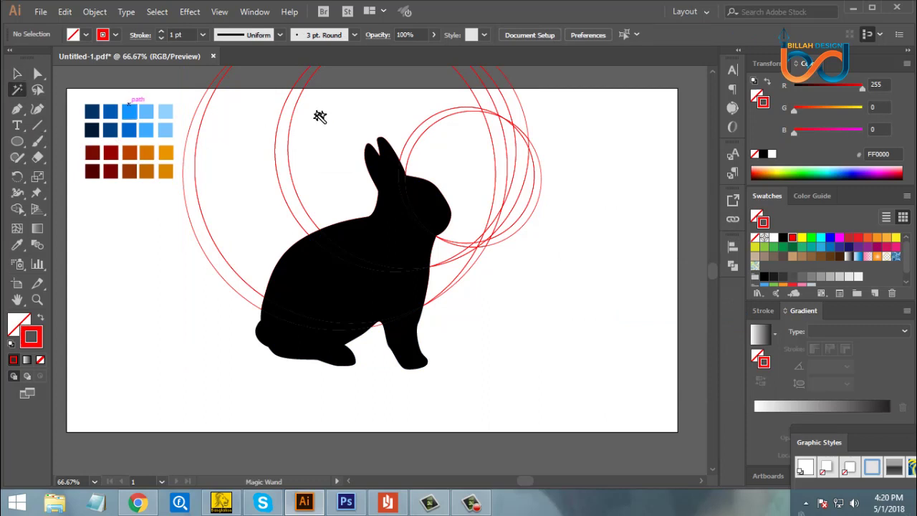
pyautogui.click(473, 109)
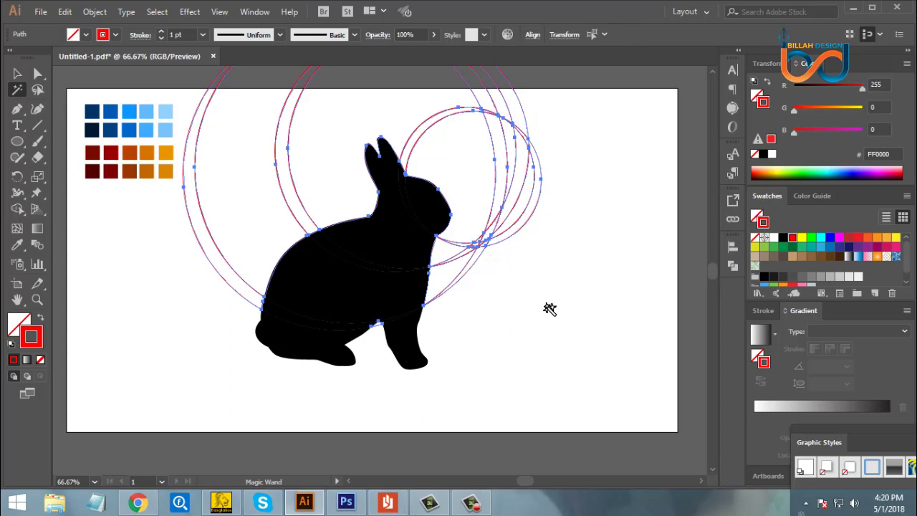
pyautogui.press('Delete')
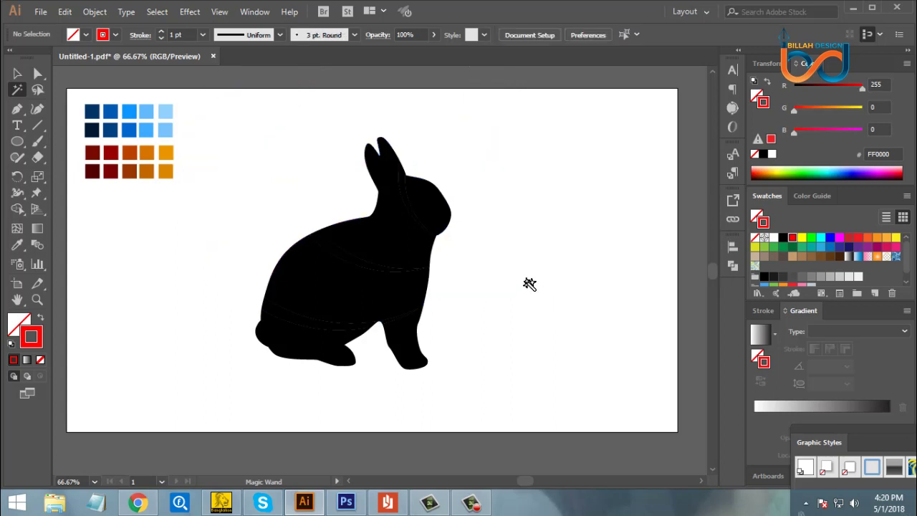
pyautogui.press('v')
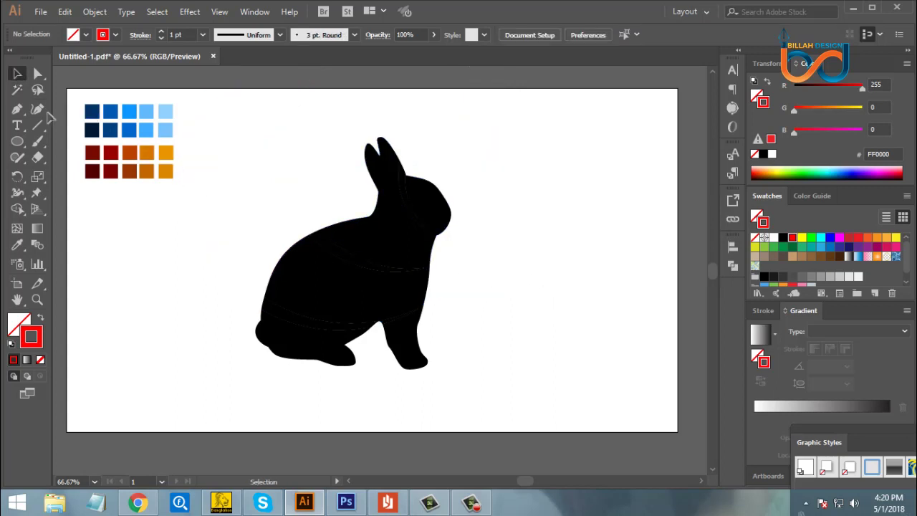
# Examine how the rabbit is divided around the belly, hind body and front leg
pyautogui.click(303, 352)
pyautogui.click(428, 396)
pyautogui.click(401, 315)
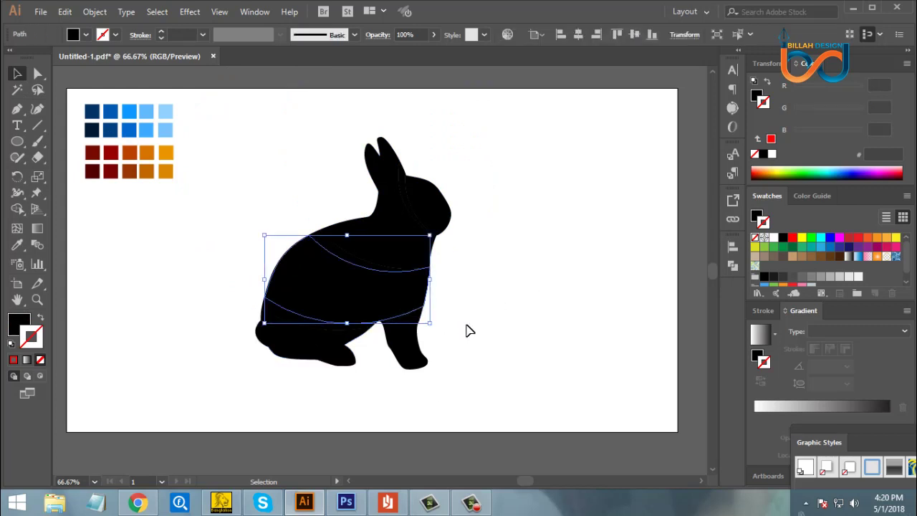
pyautogui.click(466, 327)
pyautogui.click(384, 315)
pyautogui.click(395, 399)
pyautogui.hotkey('ctrl', '=')
pyautogui.hotkey('ctrl', '=')
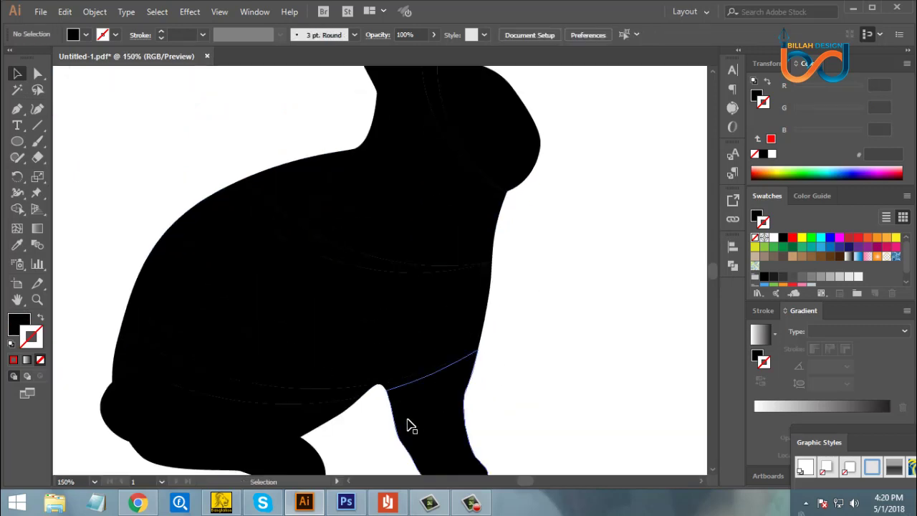
pyautogui.scroll(-1, 440, 372)
pyautogui.hotkey('ctrl', '-')
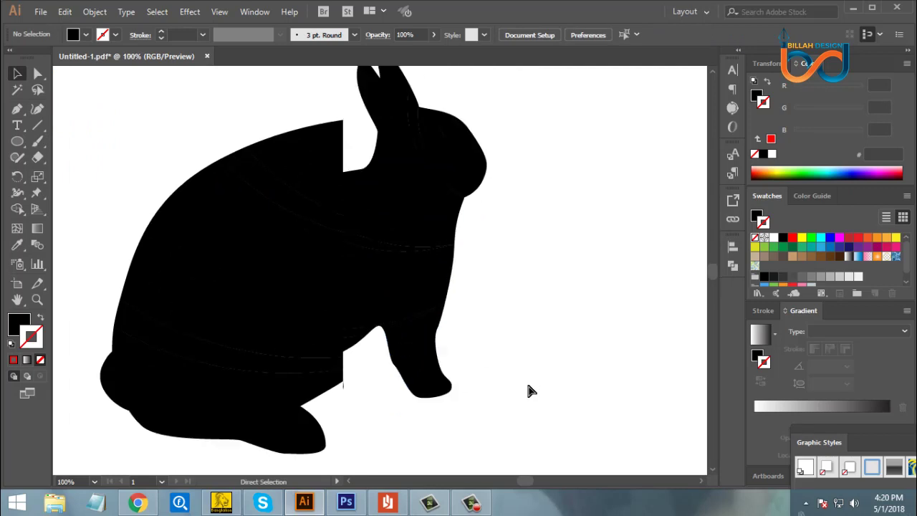
pyautogui.hotkey('ctrl', '-')
pyautogui.moveTo(495, 311); pyautogui.dragTo(500, 314)
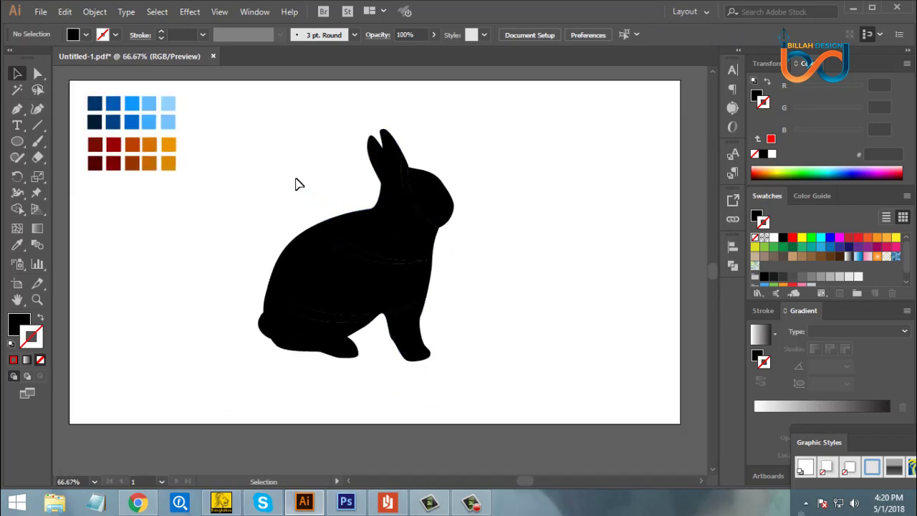
# Place a copy of the whole divided rabbit to its right and shift the original toward the palette to make room
pyautogui.moveTo(242, 140); pyautogui.dragTo(505, 398)
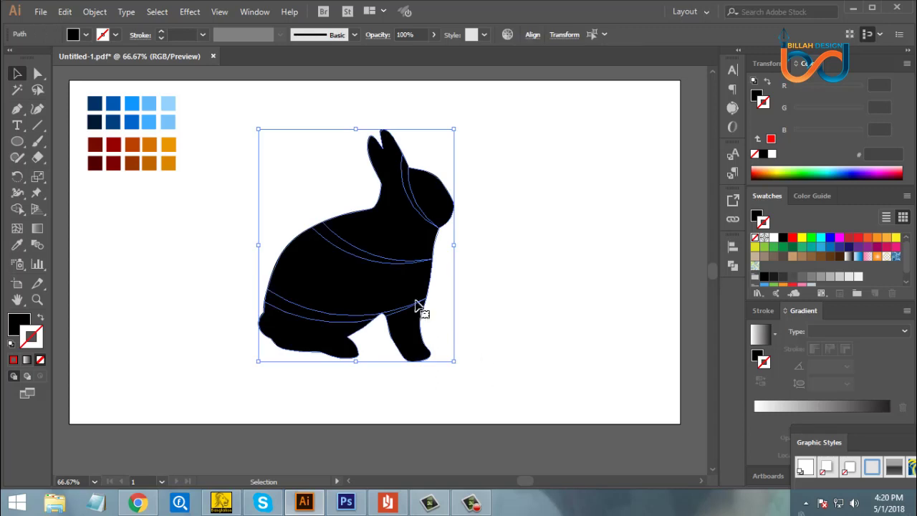
pyautogui.moveTo(399, 291); pyautogui.dragTo(603, 287)
pyautogui.click(572, 382)
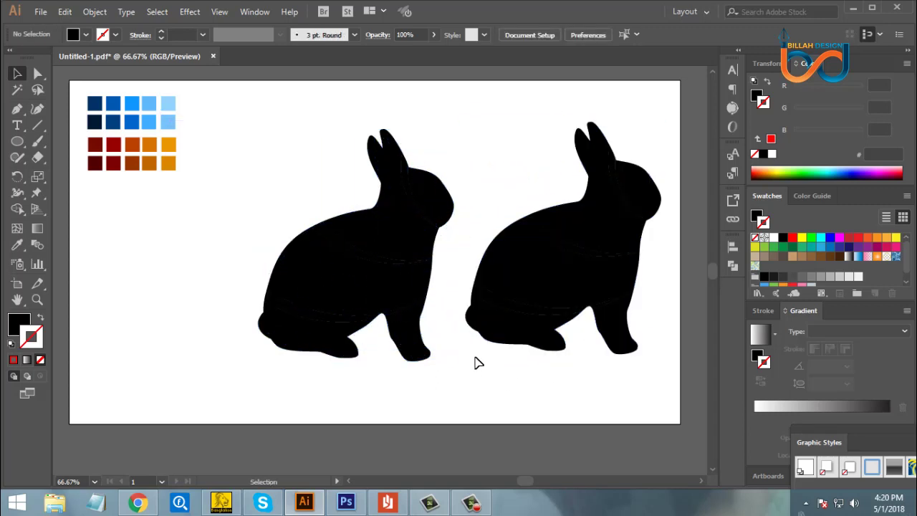
pyautogui.press('space')
pyautogui.moveTo(227, 127); pyautogui.dragTo(344, 309)
pyautogui.click(436, 361)
# Fill the original rabbit's face piece with the first dark red of the upper red-orange palette row using the Eyedropper
pyautogui.click(395, 186)
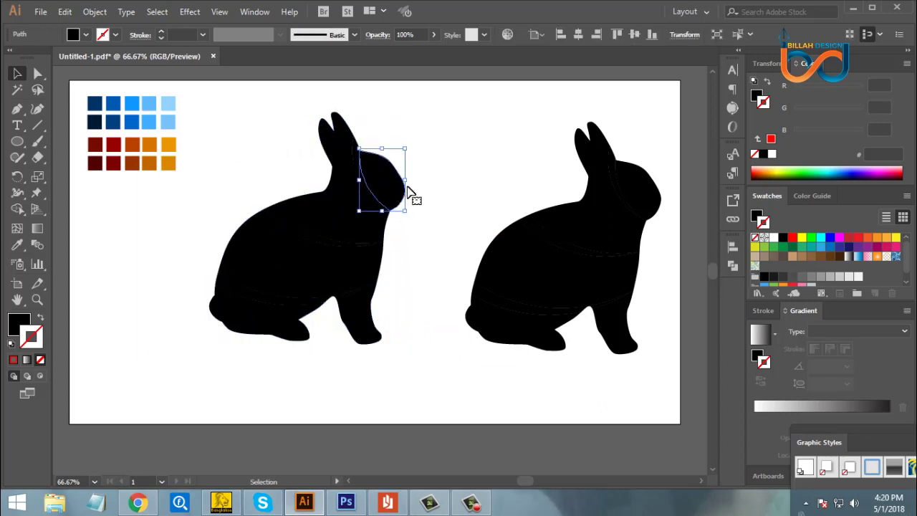
pyautogui.click(16, 244)
pyautogui.click(91, 146)
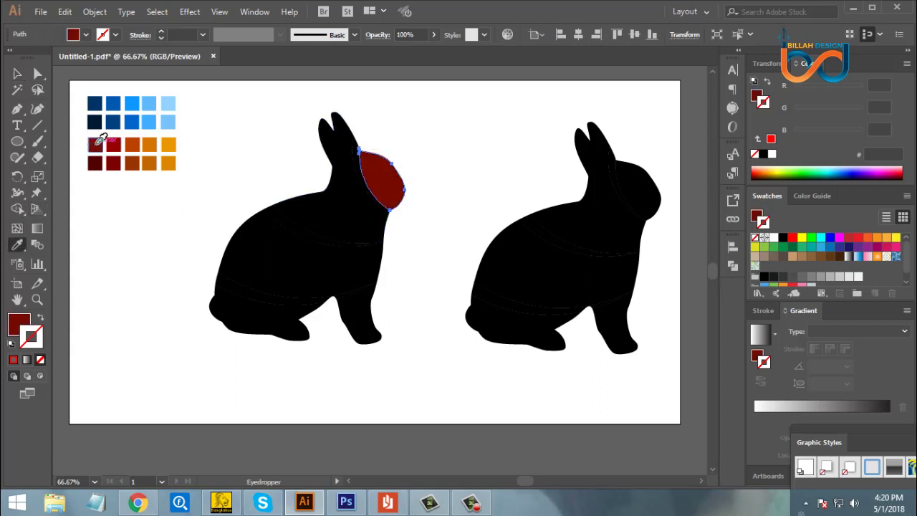
pyautogui.click(16, 73)
pyautogui.click(223, 243)
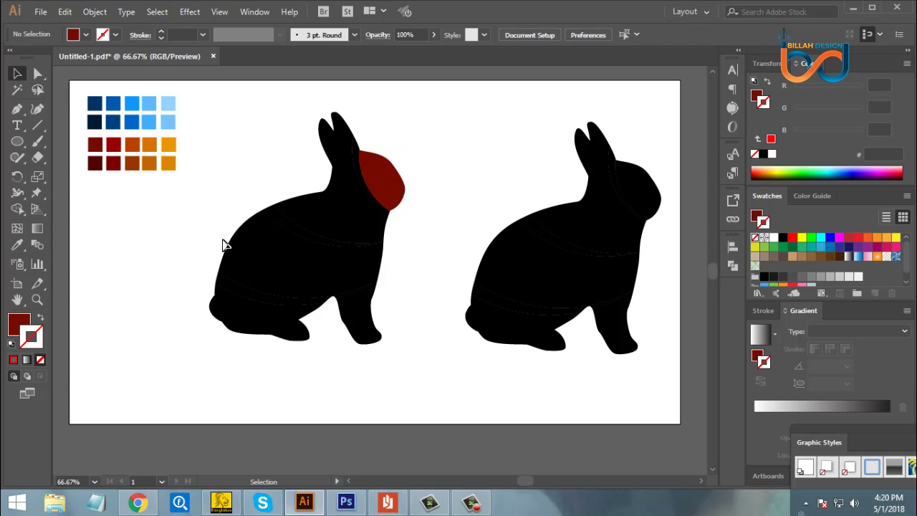
# Fill the narrow strip behind the face with the darkest maroon, the first swatch of the lower red-orange palette row
pyautogui.click(387, 188)
pyautogui.click(447, 245)
pyautogui.click(361, 166)
pyautogui.click(17, 244)
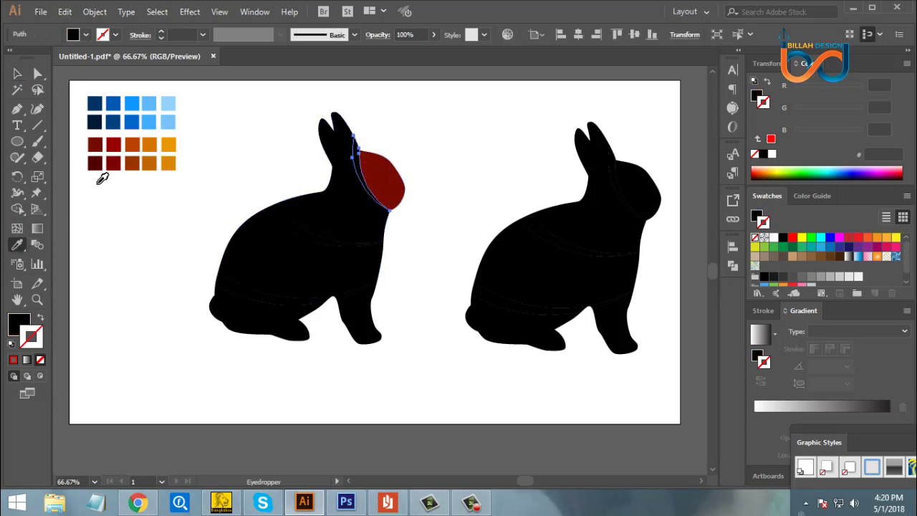
pyautogui.click(95, 162)
pyautogui.click(16, 73)
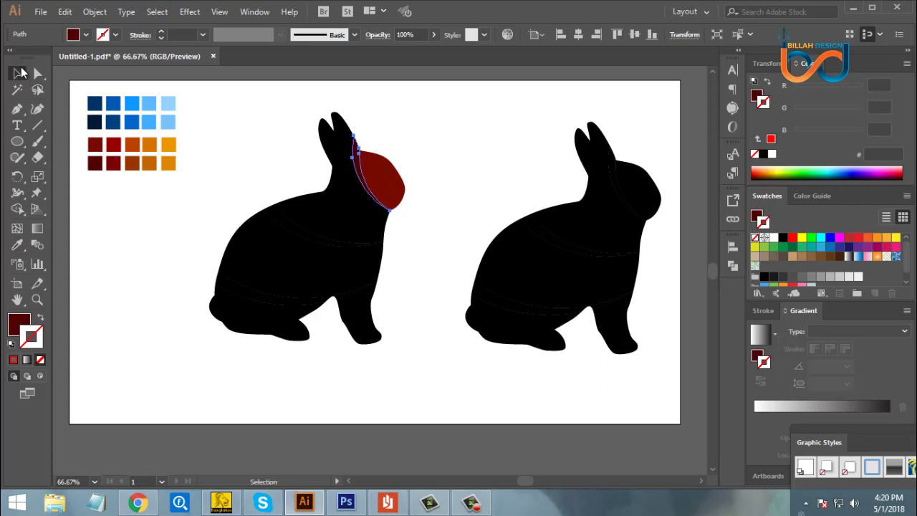
pyautogui.click(115, 227)
# Fill the ears and neck piece with the second, brighter red of the upper red-orange palette row
pyautogui.click(342, 148)
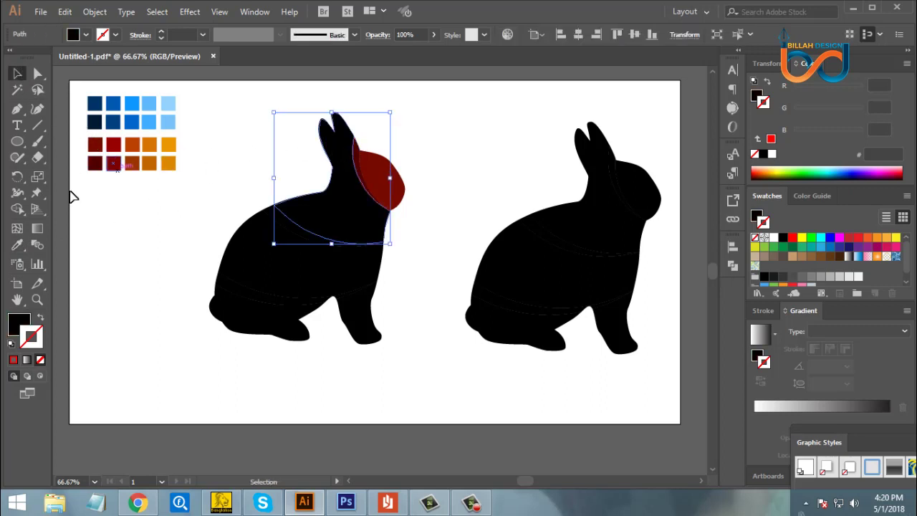
pyautogui.click(17, 245)
pyautogui.click(116, 144)
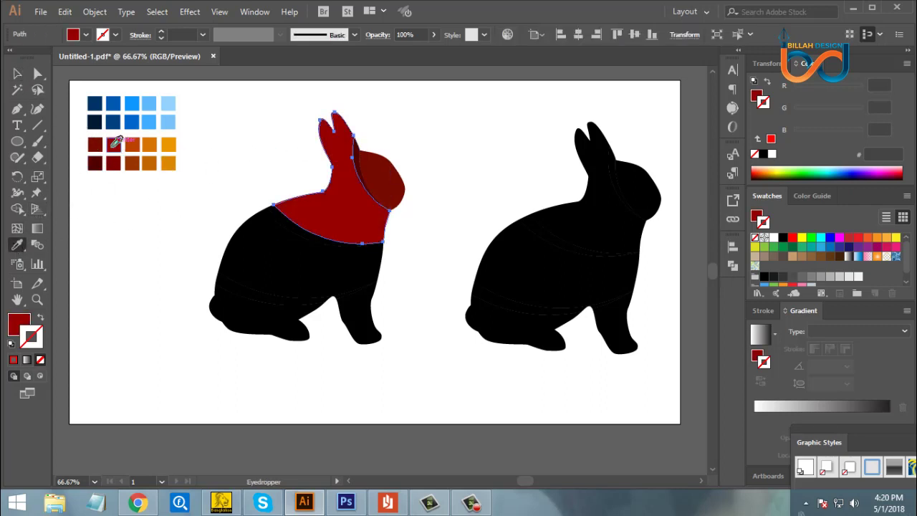
# Fill the narrow strip below the neck piece with the second dark red of the lower red-orange palette row
pyautogui.click(38, 74)
pyautogui.click(277, 215)
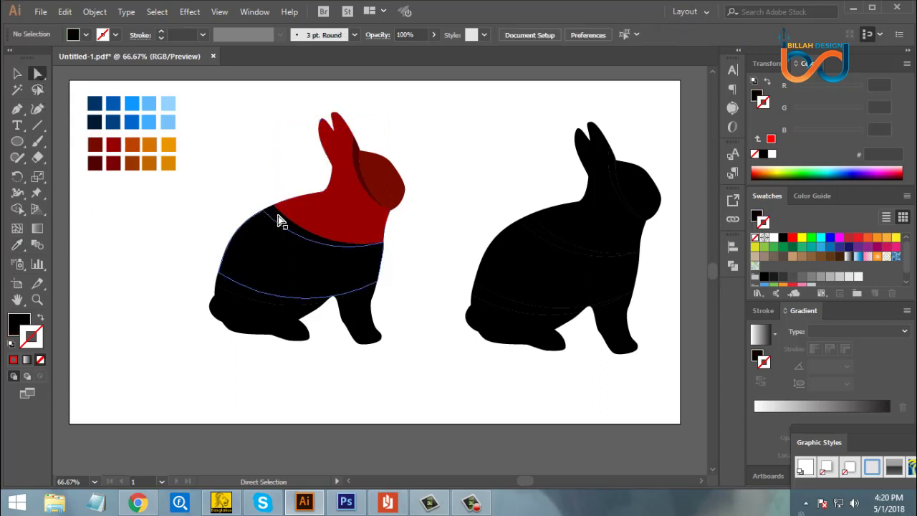
pyautogui.click(280, 219)
pyautogui.click(17, 244)
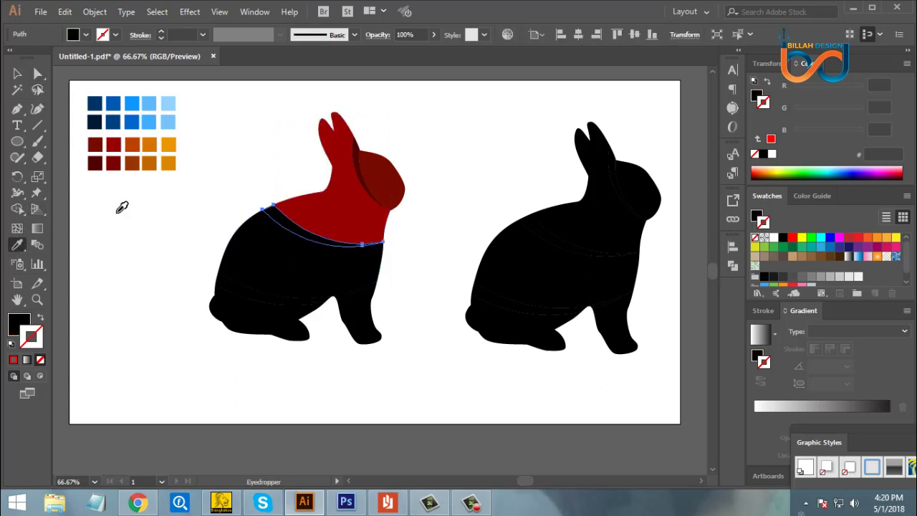
pyautogui.click(114, 145)
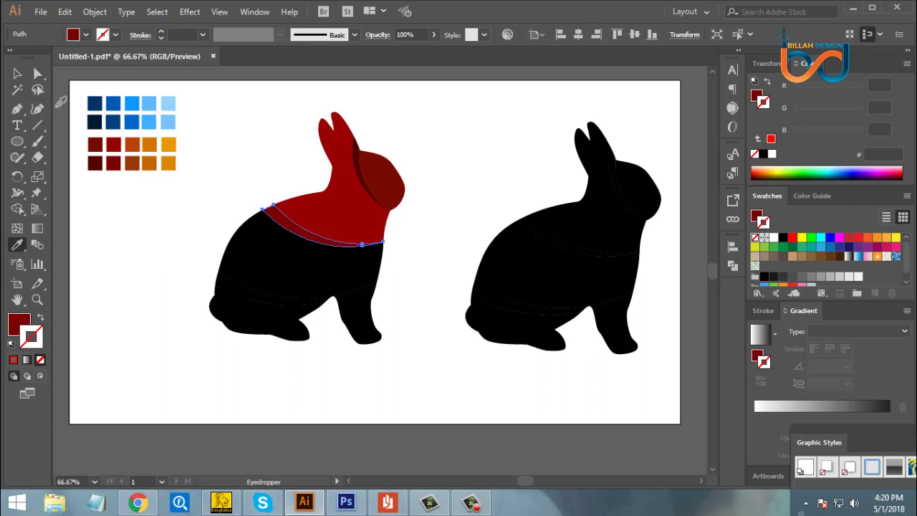
pyautogui.click(38, 74)
pyautogui.click(84, 256)
# Fill the large middle body piece of the original rabbit with the third swatch, burnt orange, of the upper red-orange palette row
pyautogui.click(262, 260)
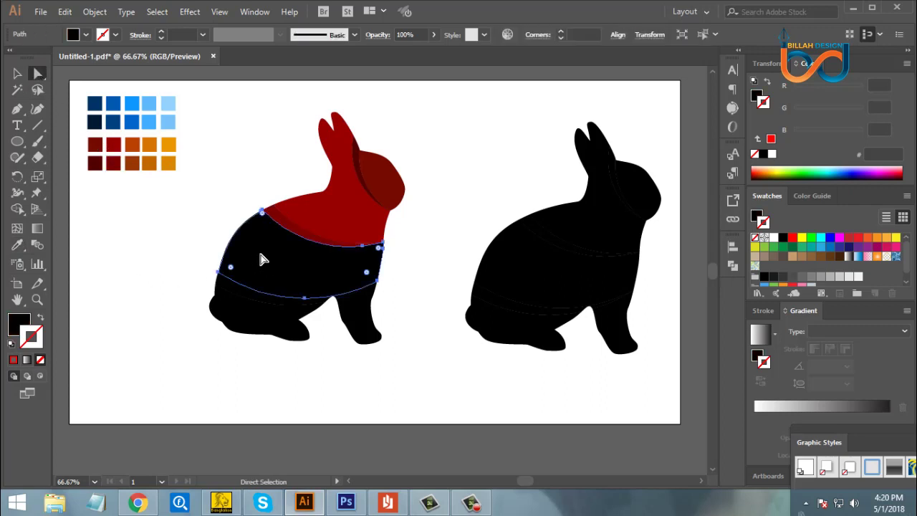
pyautogui.click(17, 244)
pyautogui.click(132, 145)
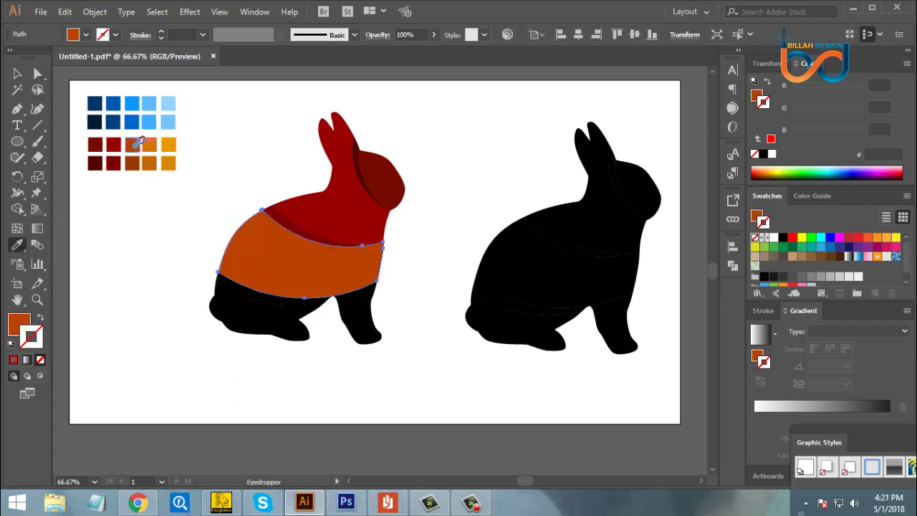
pyautogui.click(38, 74)
pyautogui.click(104, 276)
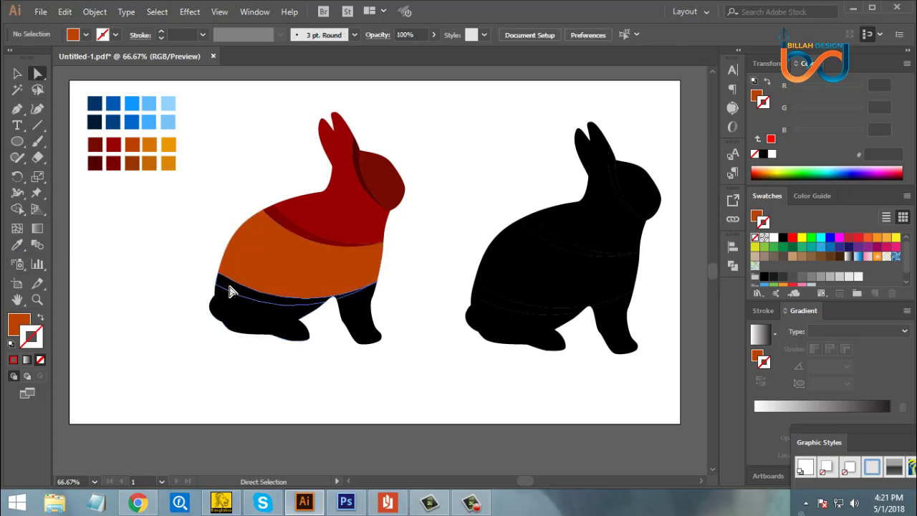
# Fill the narrow strip below the body piece with the third swatch, dark brown-orange, of the lower red-orange palette row
pyautogui.click(231, 292)
pyautogui.click(17, 244)
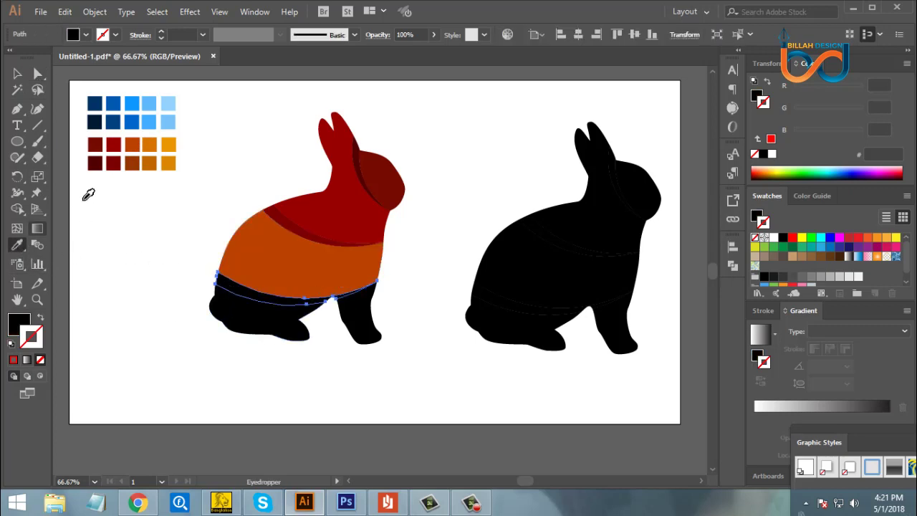
pyautogui.click(133, 162)
pyautogui.click(17, 74)
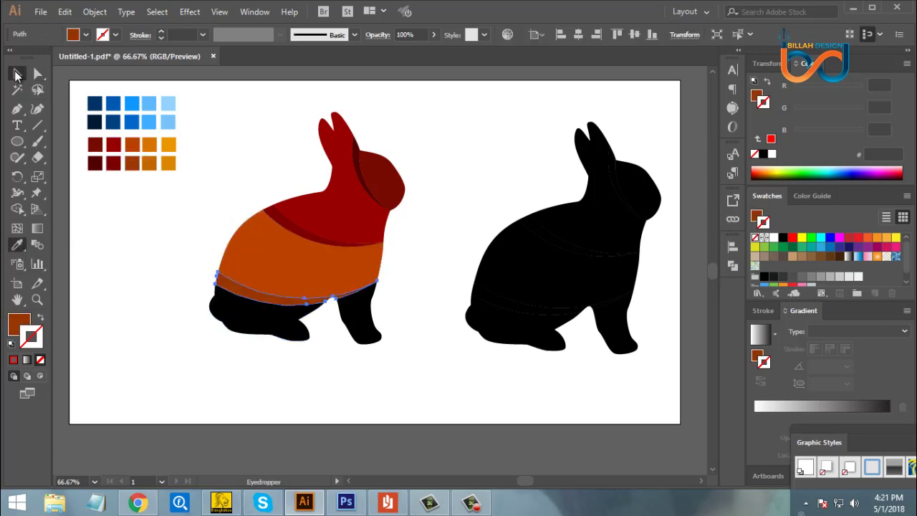
pyautogui.click(159, 321)
# Fill both the hind-leg and front-leg pieces with the fourth swatch, orange, of the upper red-orange palette row
pyautogui.click(267, 333)
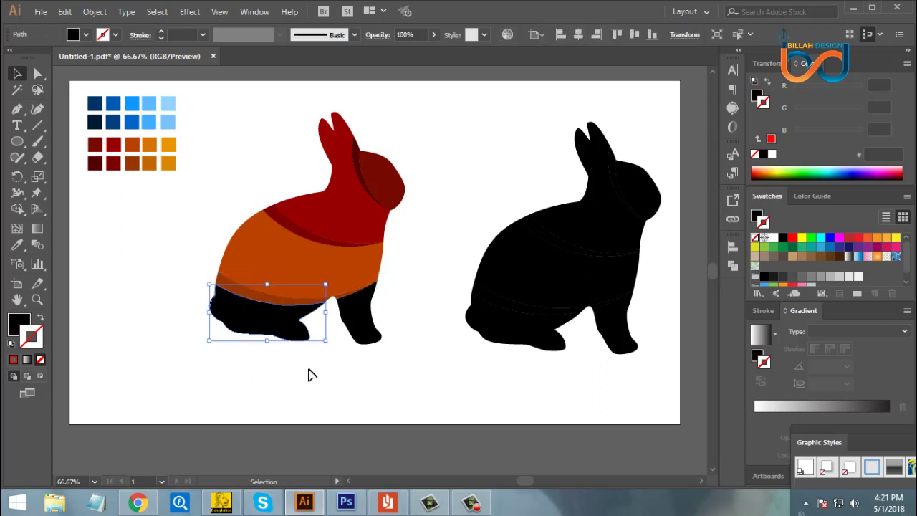
pyautogui.keyDown('shift'); pyautogui.click(364, 338); pyautogui.keyUp('shift')
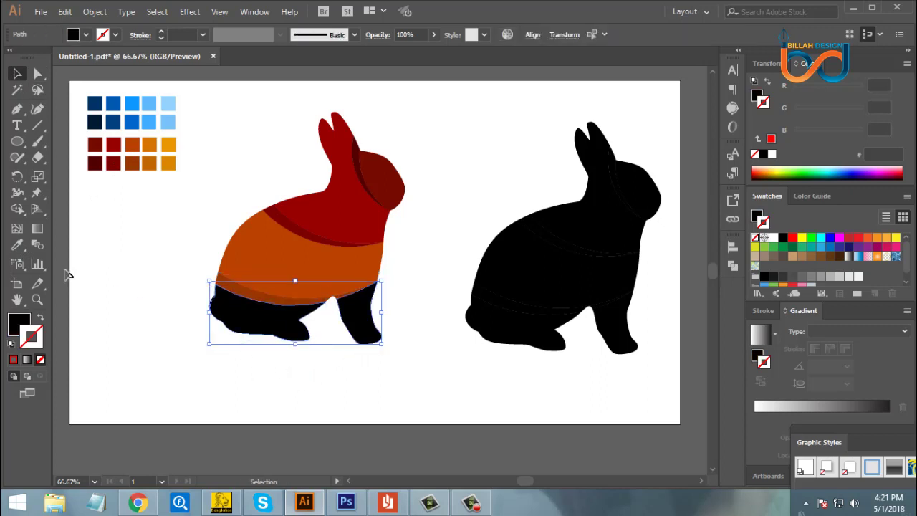
pyautogui.click(17, 244)
pyautogui.click(151, 147)
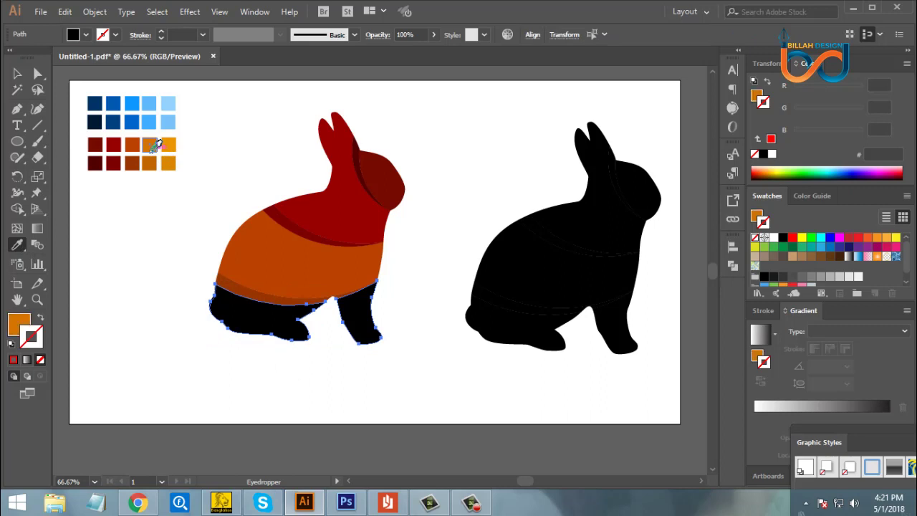
pyautogui.click(17, 73)
pyautogui.click(183, 303)
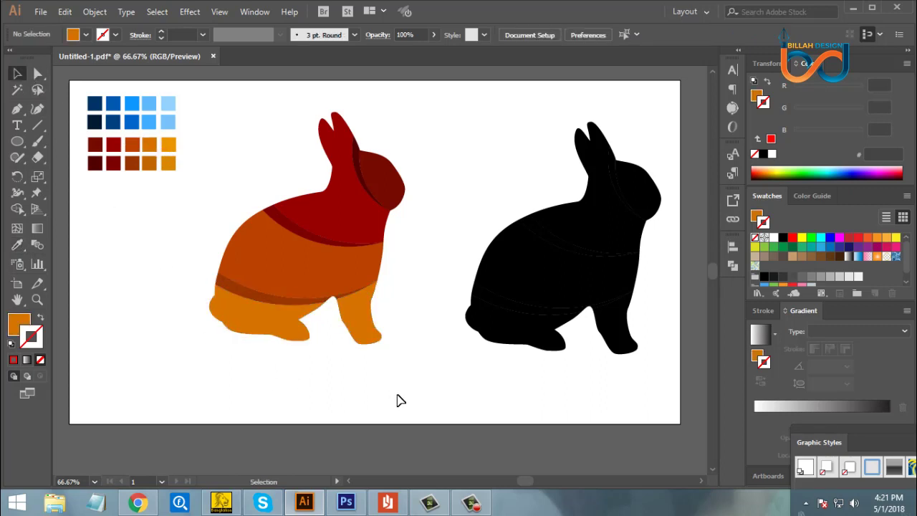
# Examine the coloured rabbit and compare it with the finished two-rabbit reference design in Untitled-1.pdf in Reader
pyautogui.hotkey('ctrl', '-')
pyautogui.hotkey('ctrl', '-')
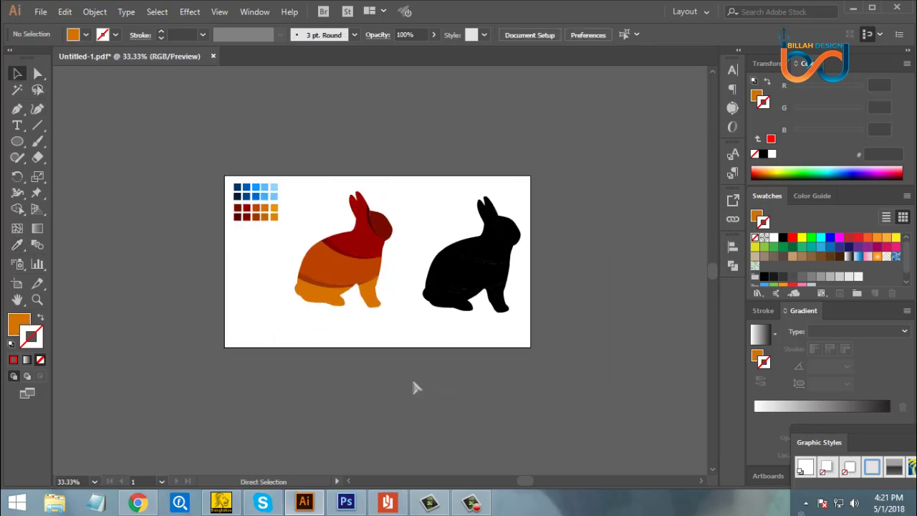
pyautogui.hotkey('ctrl', '=')
pyautogui.hotkey('ctrl', '=')
pyautogui.moveTo(422, 356); pyautogui.dragTo(417, 358)
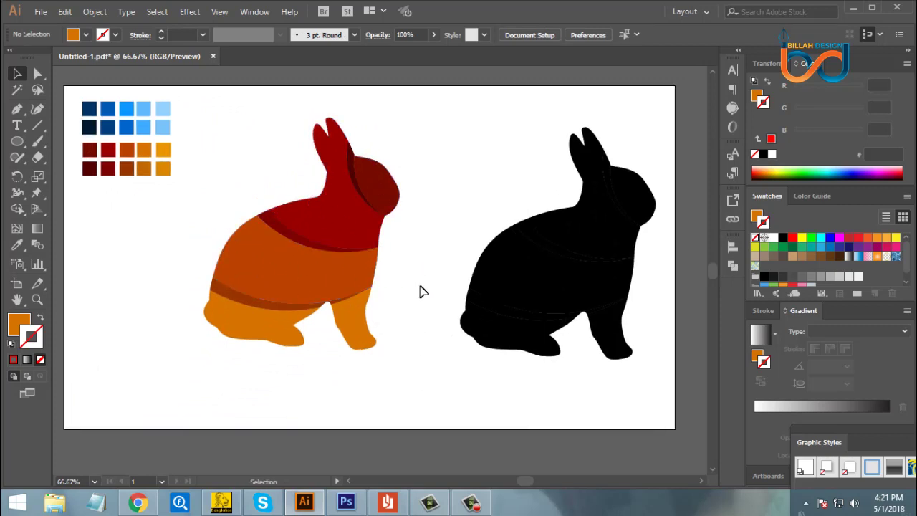
pyautogui.click(388, 502)
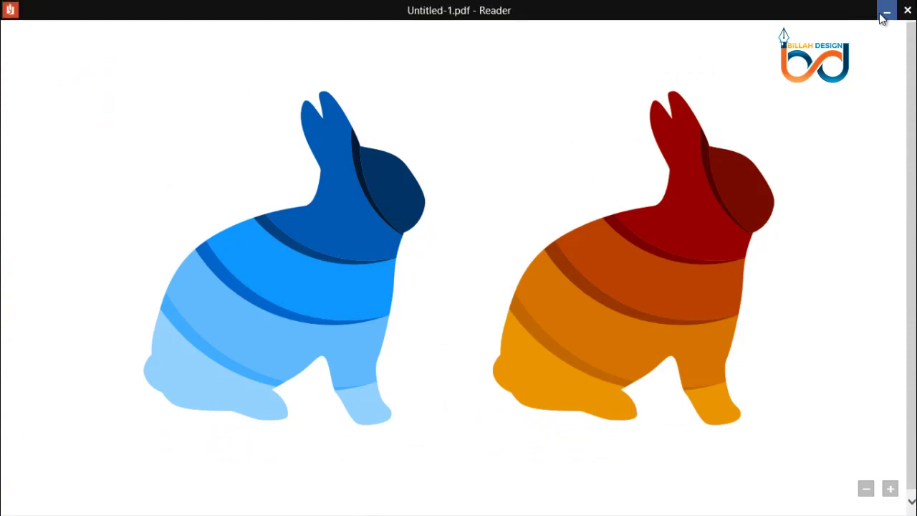
pyautogui.click(887, 11)
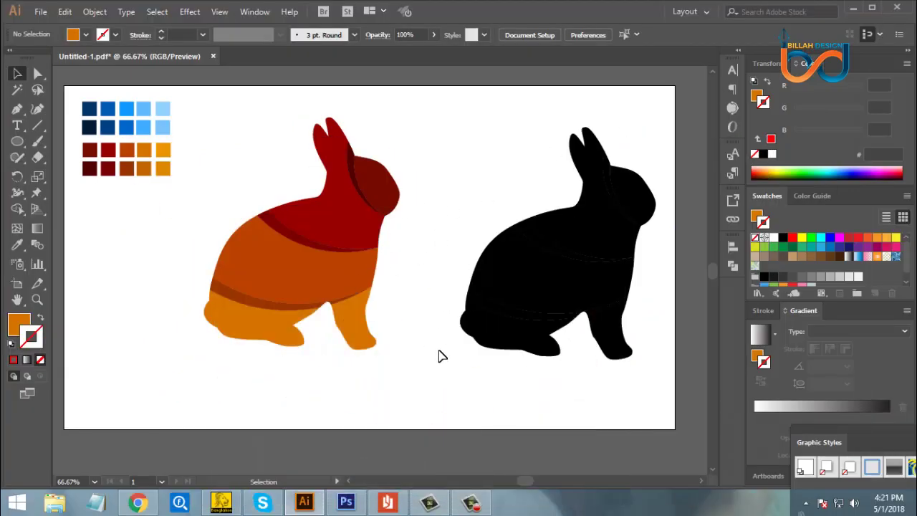
pyautogui.moveTo(418, 346)
pyautogui.mouseDown()
pyautogui.moveTo(427, 344)
pyautogui.moveTo(369, 344)
pyautogui.moveTo(426, 344)
pyautogui.mouseUp()
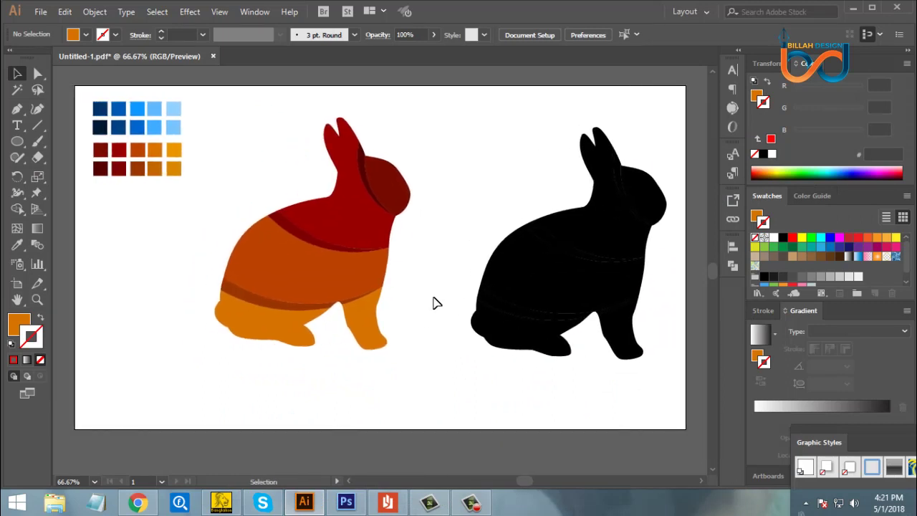
# Duplicate all pieces of the coloured rabbit in place and unite the copies into one silhouette with Pathfinder
pyautogui.moveTo(206, 111); pyautogui.dragTo(430, 385)
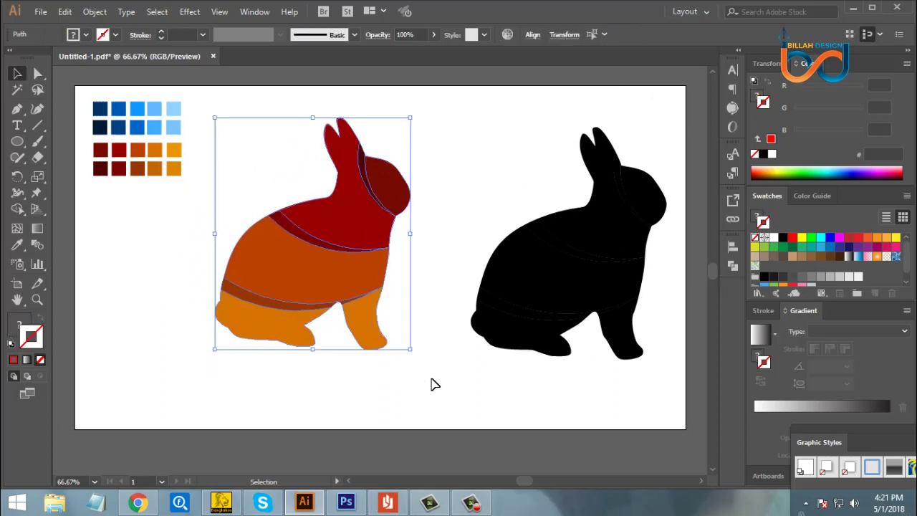
pyautogui.press('a')
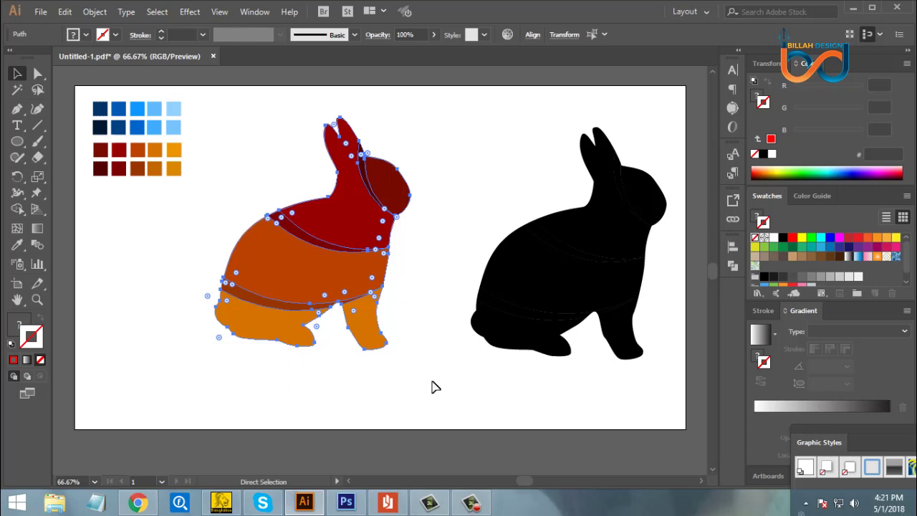
pyautogui.press('v')
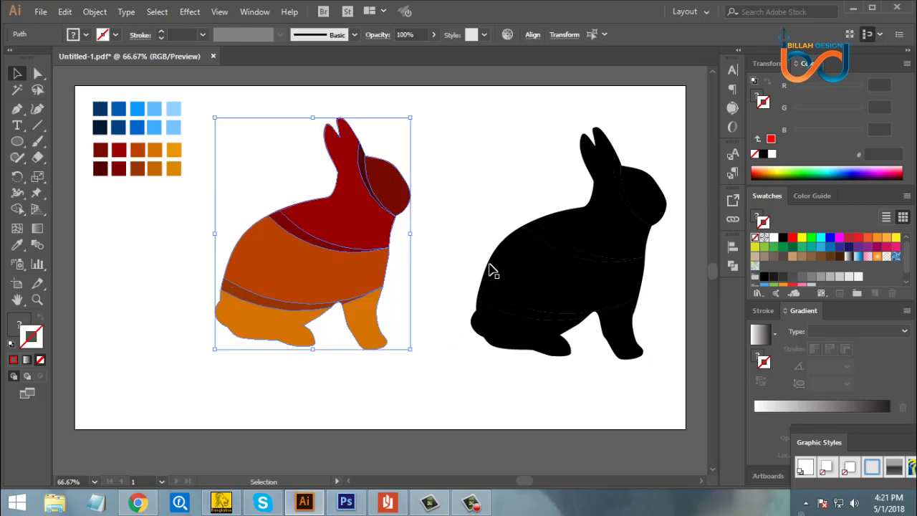
pyautogui.click(732, 265)
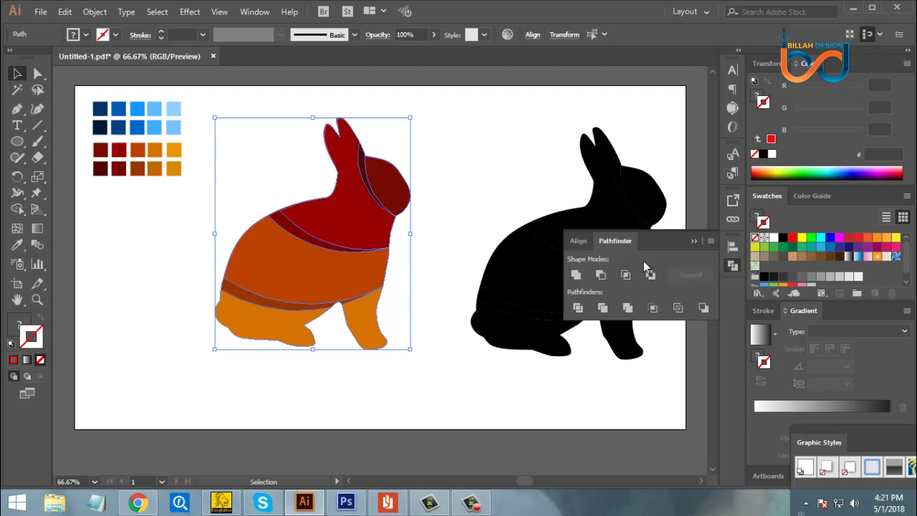
pyautogui.click(576, 275)
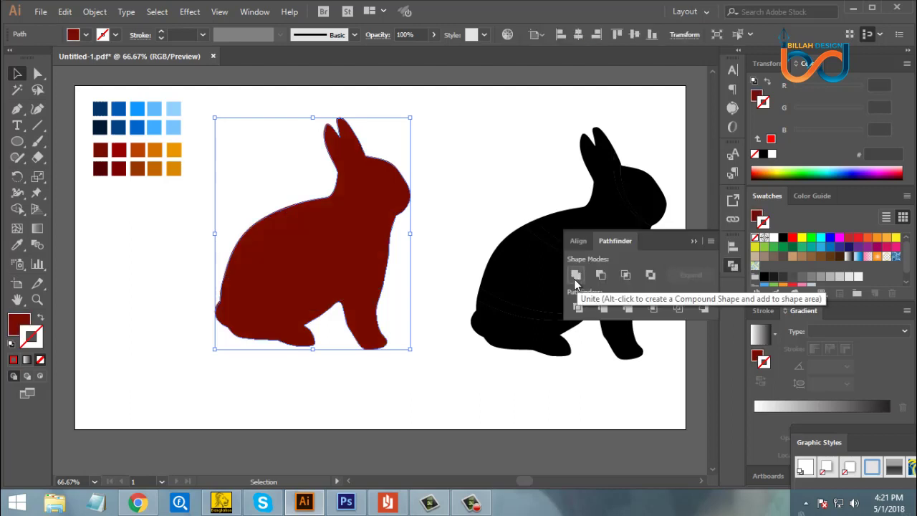
# Fill the united silhouette with the fourth orange of the upper red-orange palette row and send it to the back
pyautogui.click(17, 244)
pyautogui.click(154, 152)
pyautogui.press('v')
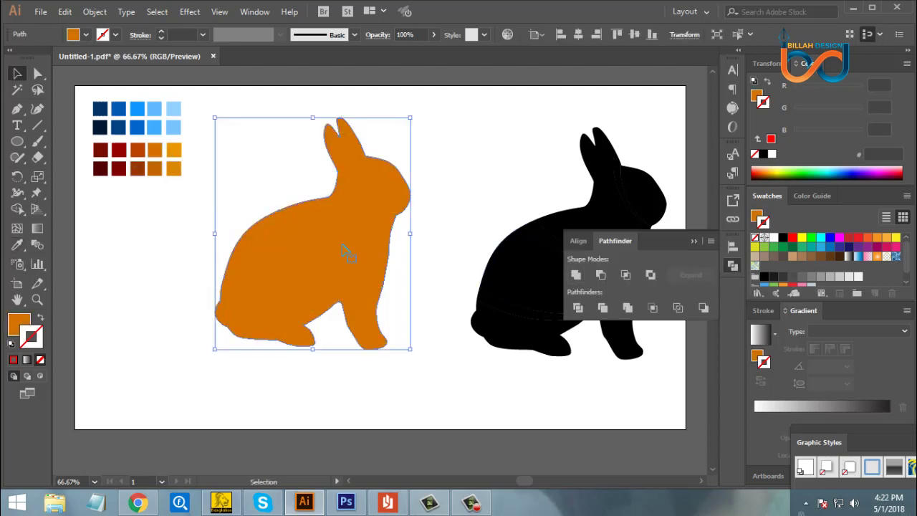
pyautogui.rightClick(319, 248)
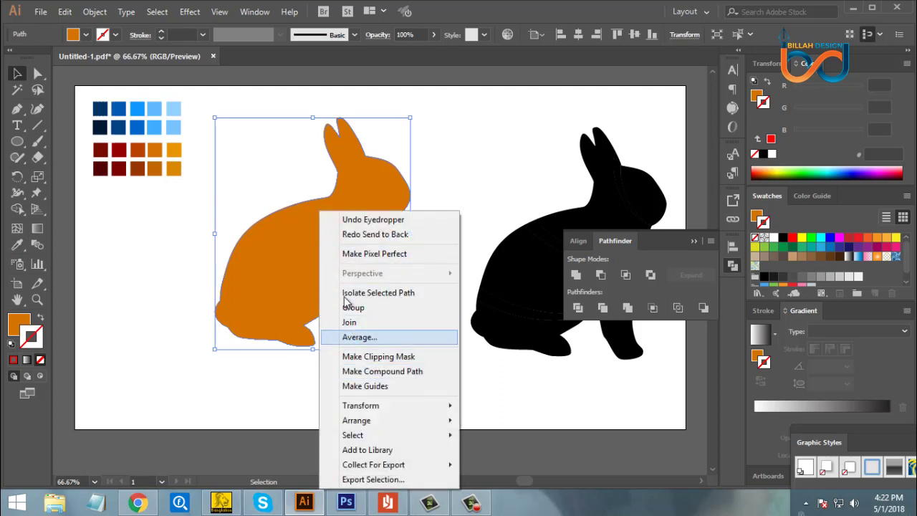
pyautogui.moveTo(379, 427)
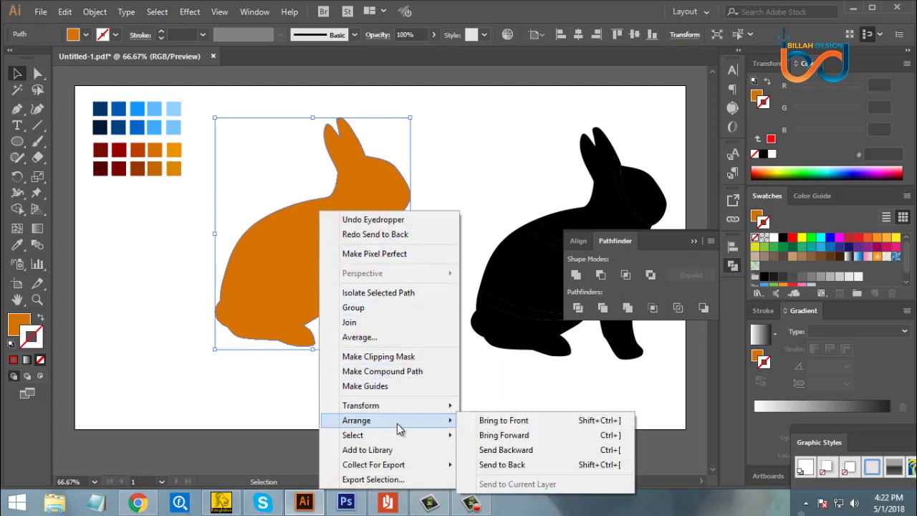
pyautogui.click(500, 465)
pyautogui.click(441, 347)
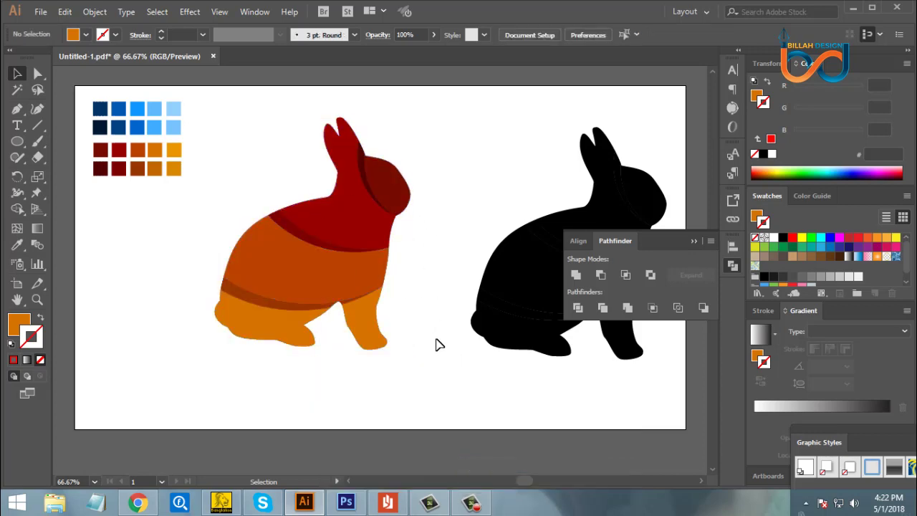
# Group all the coloured rabbit pieces together with the orange silhouette behind them
pyautogui.moveTo(416, 118); pyautogui.dragTo(239, 377)
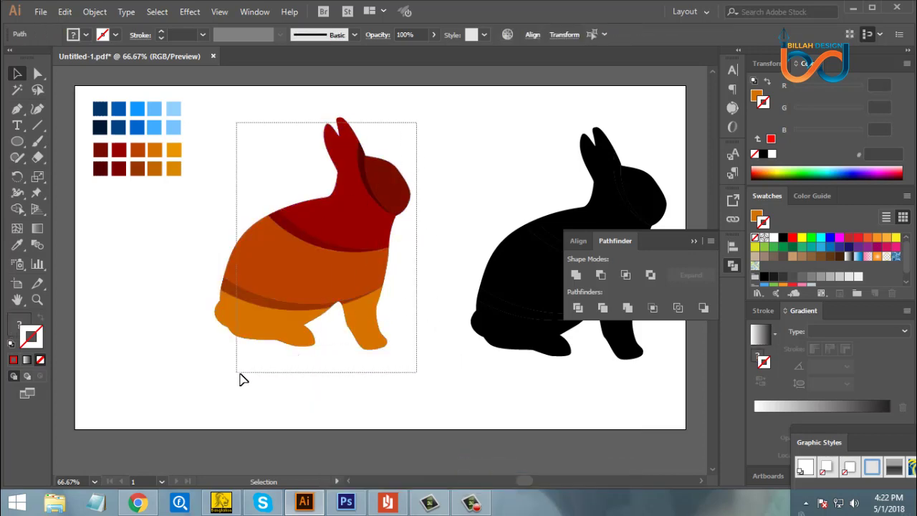
pyautogui.press('a')
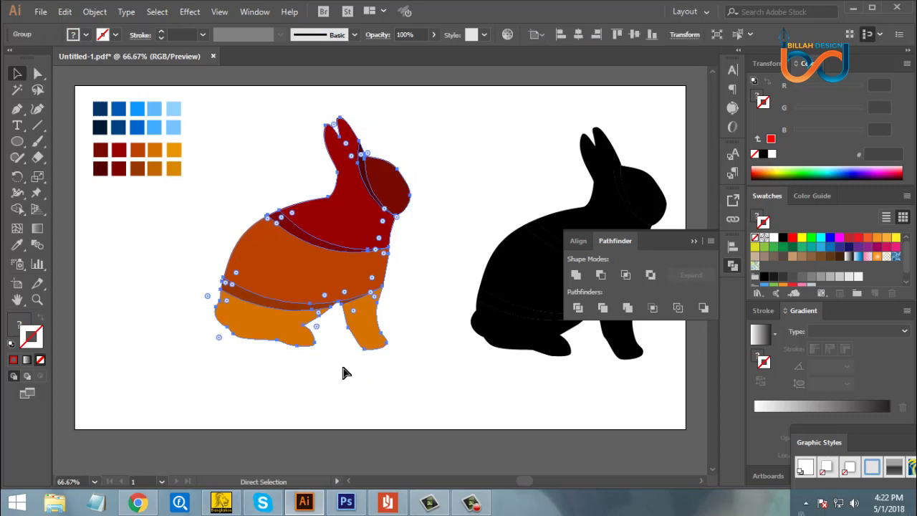
pyautogui.press('v')
# Scale the grouped red-orange rabbit down to about three quarters and move it below the colour palette
pyautogui.moveTo(365, 274); pyautogui.dragTo(364, 229)
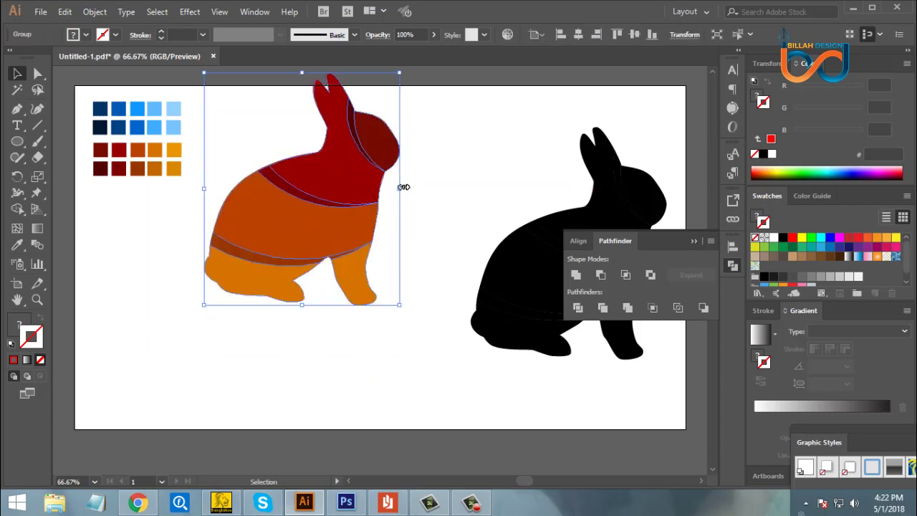
pyautogui.moveTo(402, 74); pyautogui.dragTo(369, 114)
pyautogui.click(430, 337)
pyautogui.moveTo(430, 337); pyautogui.dragTo(401, 338)
pyautogui.moveTo(286, 220); pyautogui.dragTo(125, 352)
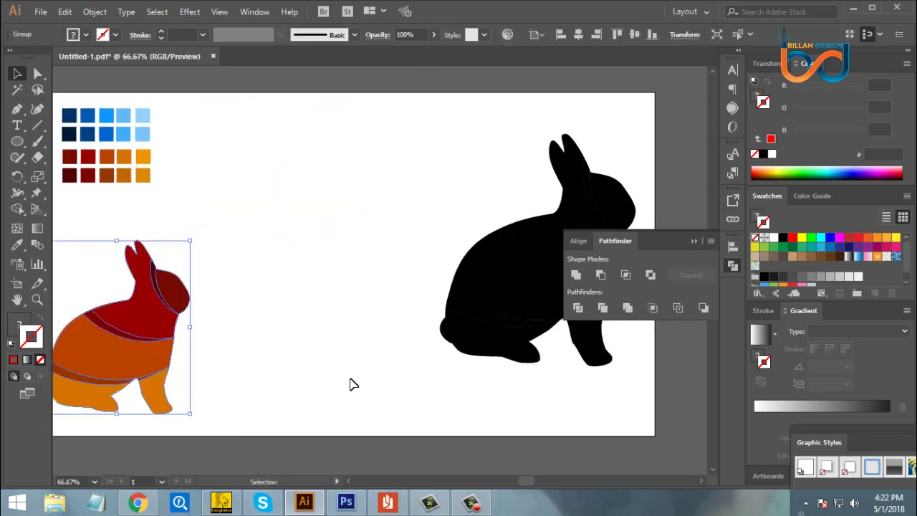
# Move all pieces of the black rabbit together towards the middle of the artboard
pyautogui.click(391, 147)
pyautogui.moveTo(406, 149); pyautogui.dragTo(642, 421)
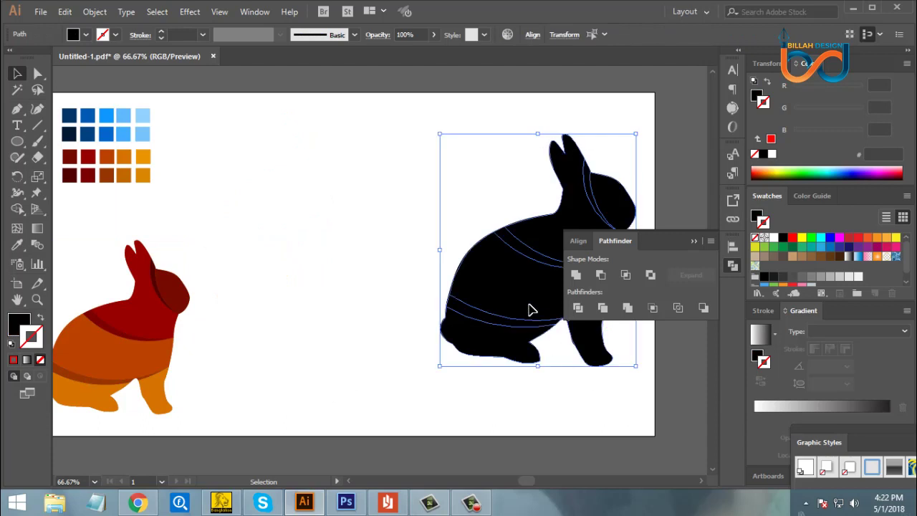
pyautogui.moveTo(528, 308); pyautogui.dragTo(387, 307)
pyautogui.click(487, 373)
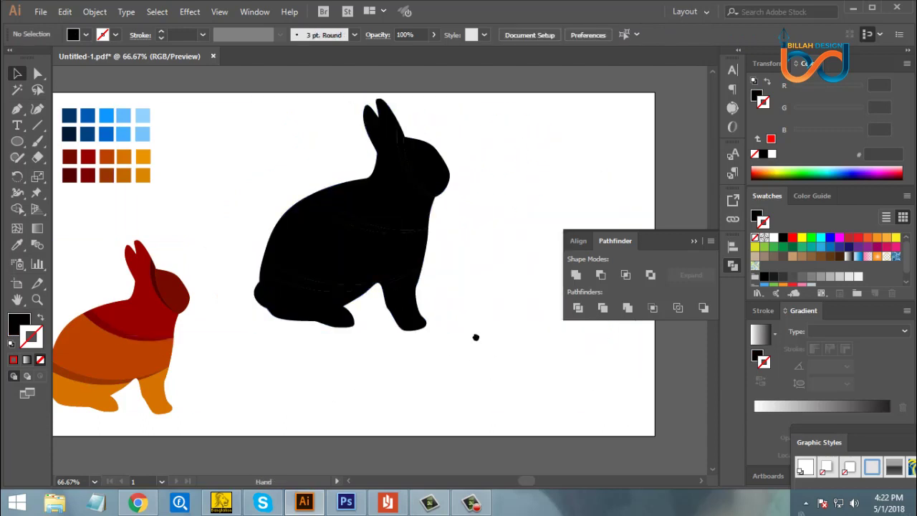
pyautogui.moveTo(476, 337); pyautogui.dragTo(523, 345)
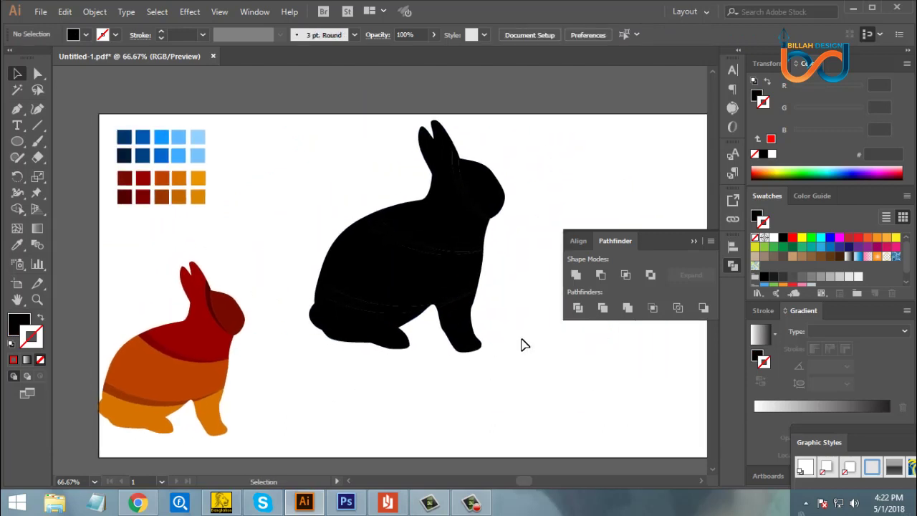
# Fill the black rabbit's face piece with the first dark blue of the upper blue palette row using the Eyedropper
pyautogui.click(504, 200)
pyautogui.click(26, 245)
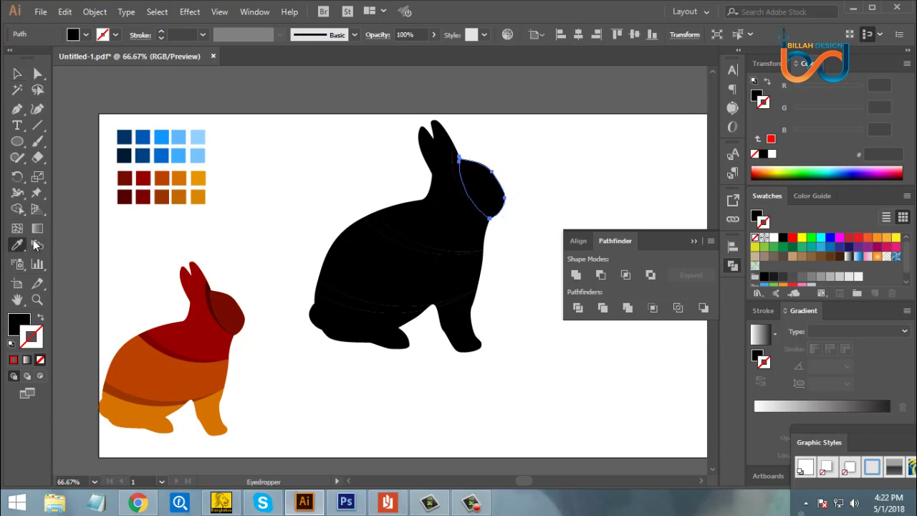
pyautogui.click(126, 136)
pyautogui.click(17, 73)
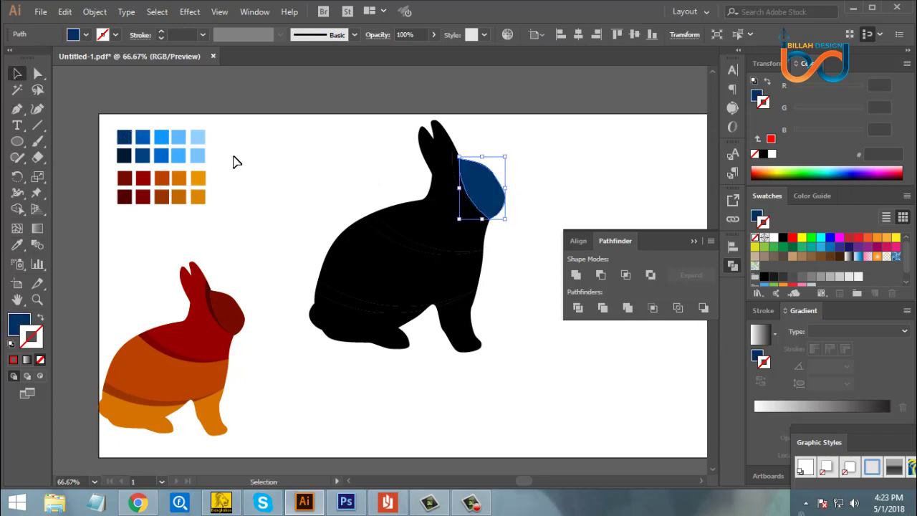
pyautogui.click(236, 160)
# Fill the narrow strip behind the blue face with the darkest navy, the first swatch of the lower blue palette row
pyautogui.click(459, 165)
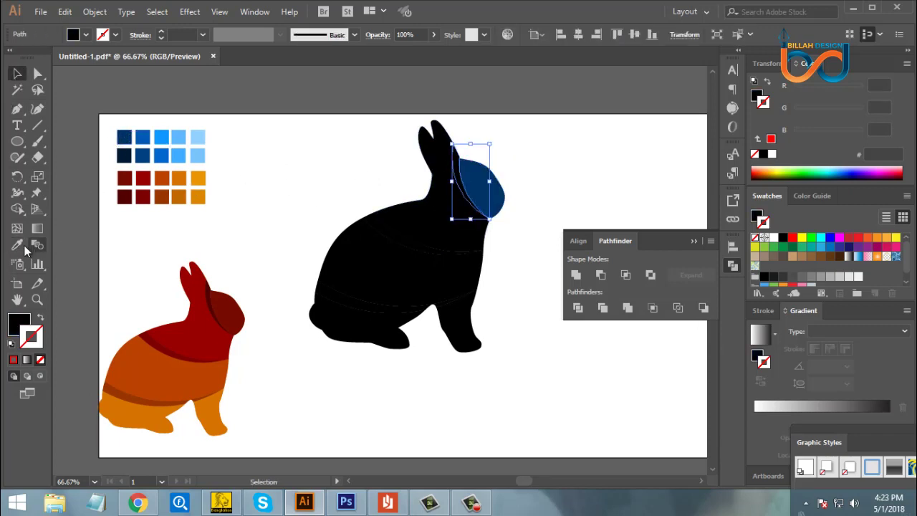
pyautogui.click(17, 245)
pyautogui.click(124, 156)
pyautogui.click(17, 73)
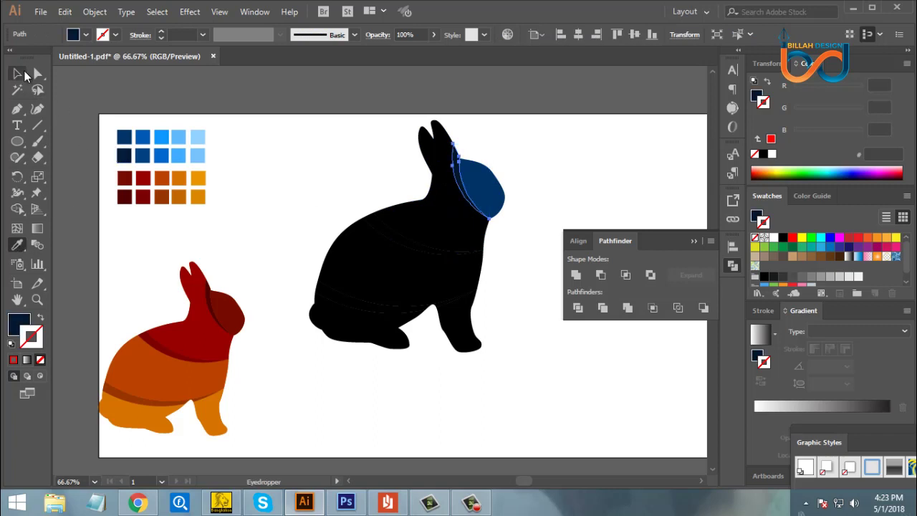
pyautogui.click(366, 172)
# Fill the black rabbit's ears-and-neck piece with the second blue of the upper blue palette row using the Eyedropper
pyautogui.click(438, 154)
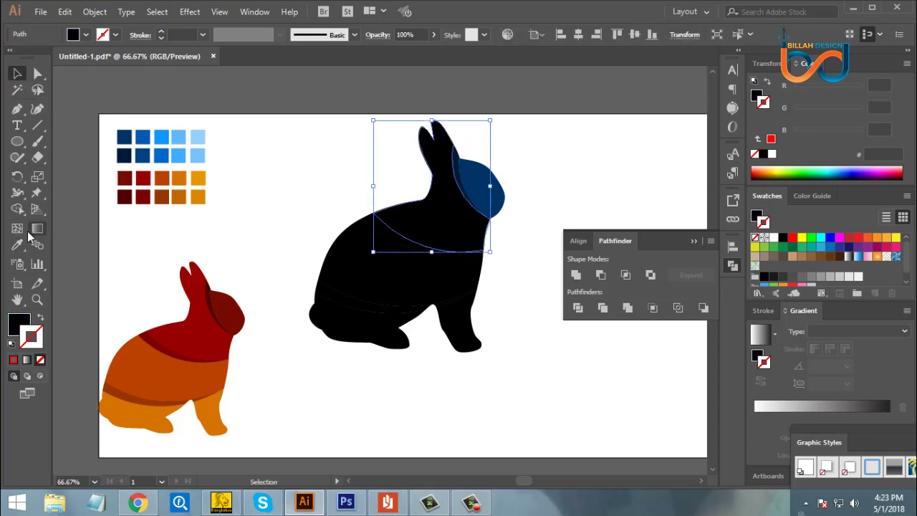
pyautogui.click(17, 245)
pyautogui.click(143, 137)
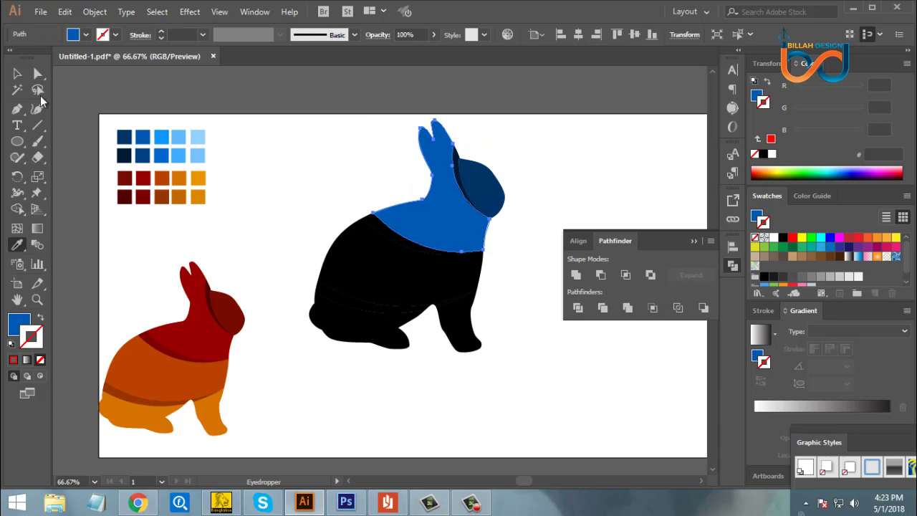
pyautogui.click(17, 73)
pyautogui.click(235, 139)
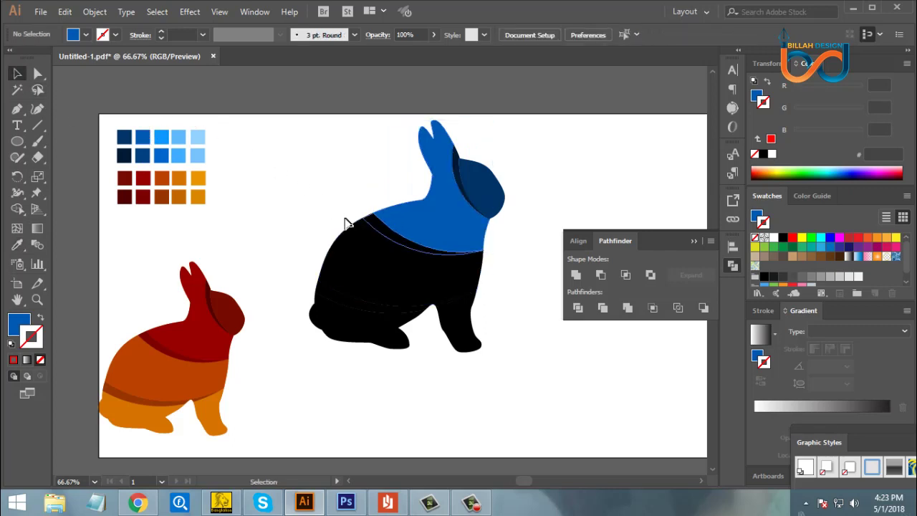
# Fill the narrow strip below the neck piece with the second dark blue of the lower blue palette row
pyautogui.click(344, 224)
pyautogui.click(17, 245)
pyautogui.click(143, 155)
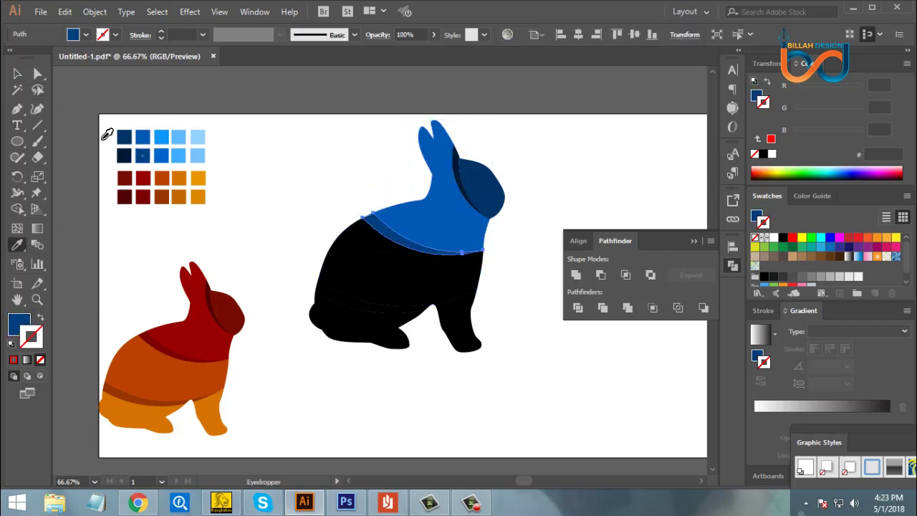
pyautogui.click(18, 74)
pyautogui.click(201, 118)
# Fill the rabbit's large middle body piece with the third, bright blue of the upper blue palette row
pyautogui.click(365, 252)
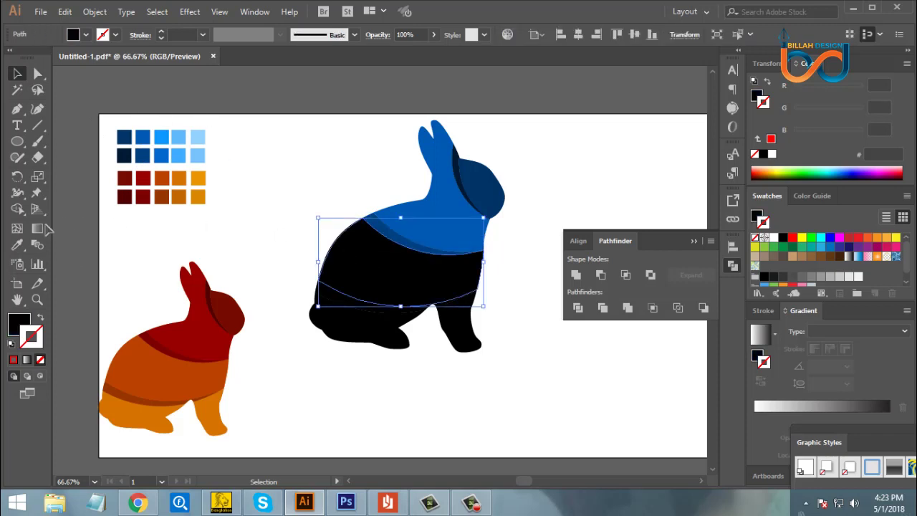
pyautogui.click(18, 245)
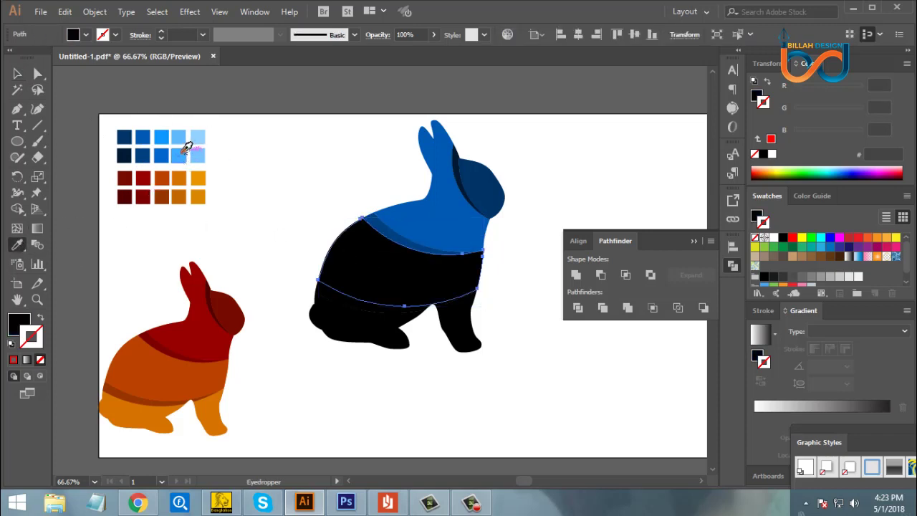
pyautogui.click(170, 129)
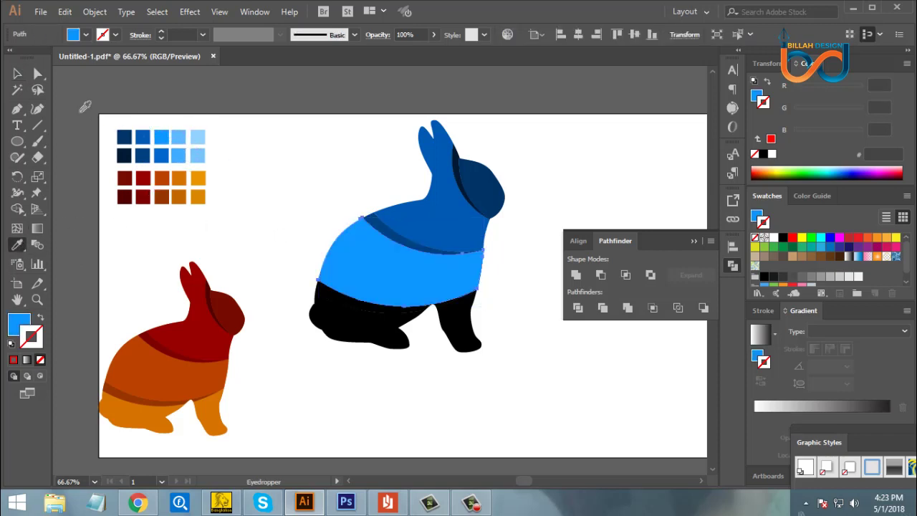
pyautogui.click(18, 74)
pyautogui.click(199, 156)
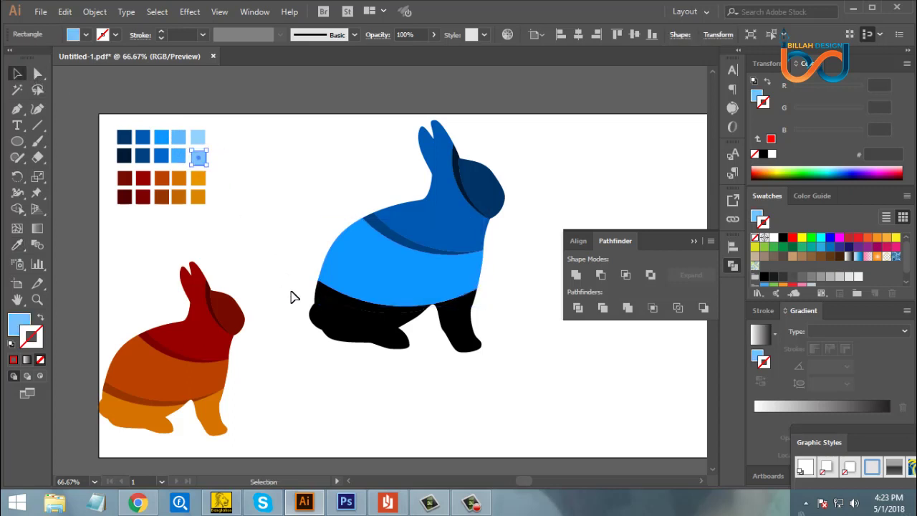
# Fill the narrow strip below the bright blue body piece with the third blue of the lower blue palette row
pyautogui.click(341, 305)
pyautogui.click(19, 245)
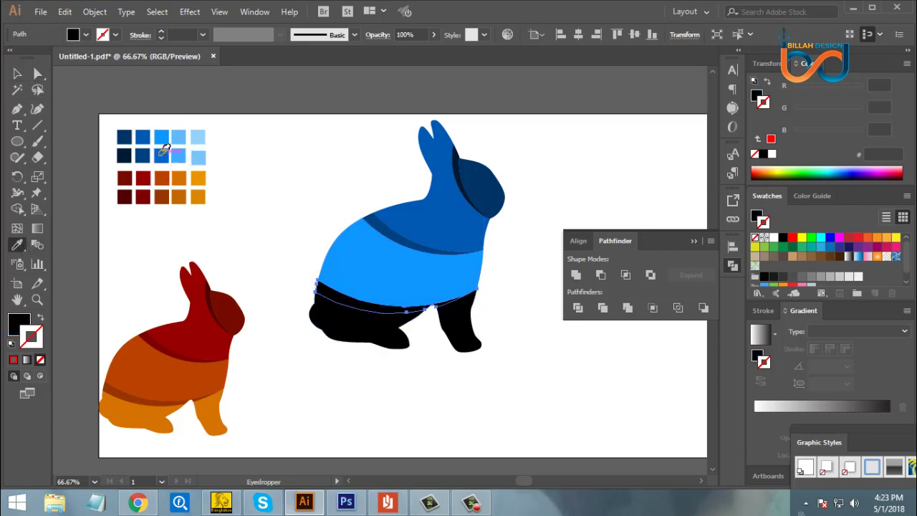
pyautogui.click(164, 150)
pyautogui.click(18, 73)
pyautogui.click(287, 291)
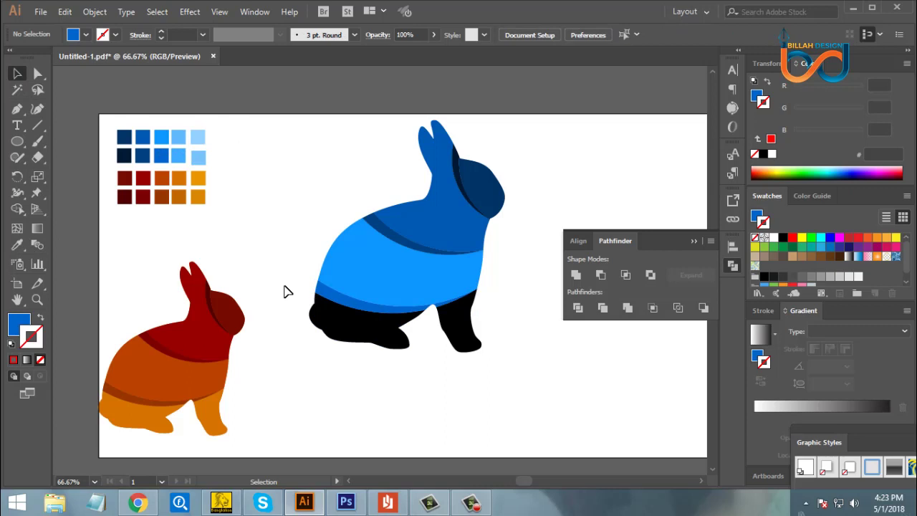
# Fill the hindquarters and front leg pieces together with the fourth, light blue of the lower blue palette row
pyautogui.click(345, 326)
pyautogui.keyDown('shift'); pyautogui.click(462, 339); pyautogui.keyUp('shift')
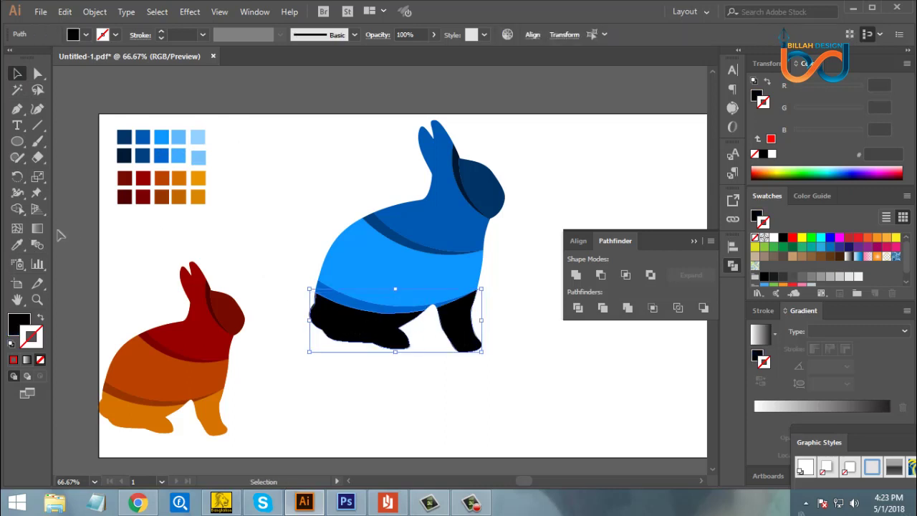
pyautogui.click(17, 245)
pyautogui.click(178, 151)
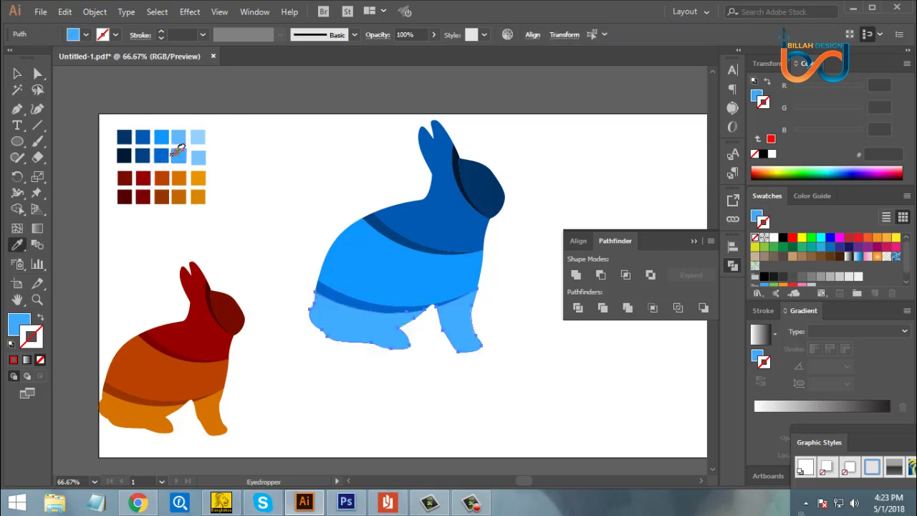
pyautogui.click(17, 73)
pyautogui.click(342, 377)
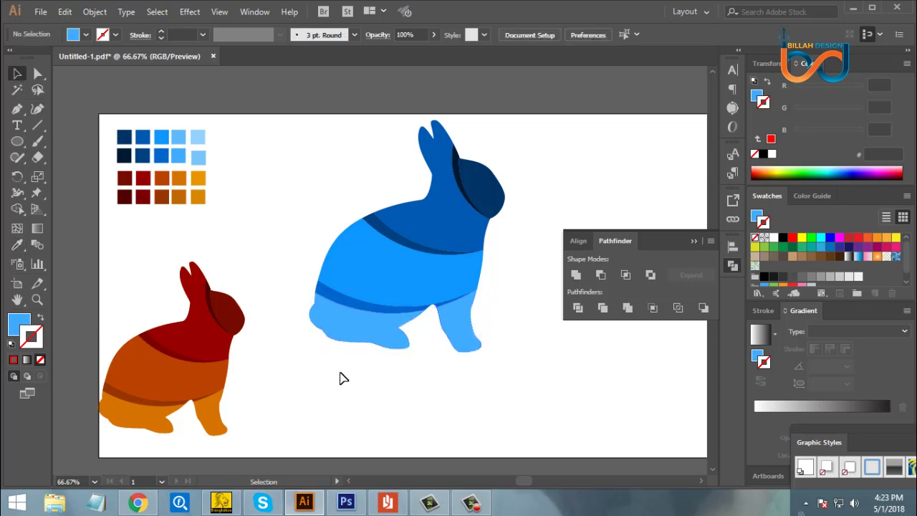
# Duplicate all pieces of the blue rabbit in place and unite the copy into one silhouette with Pathfinder
pyautogui.moveTo(390, 248); pyautogui.dragTo(493, 362)
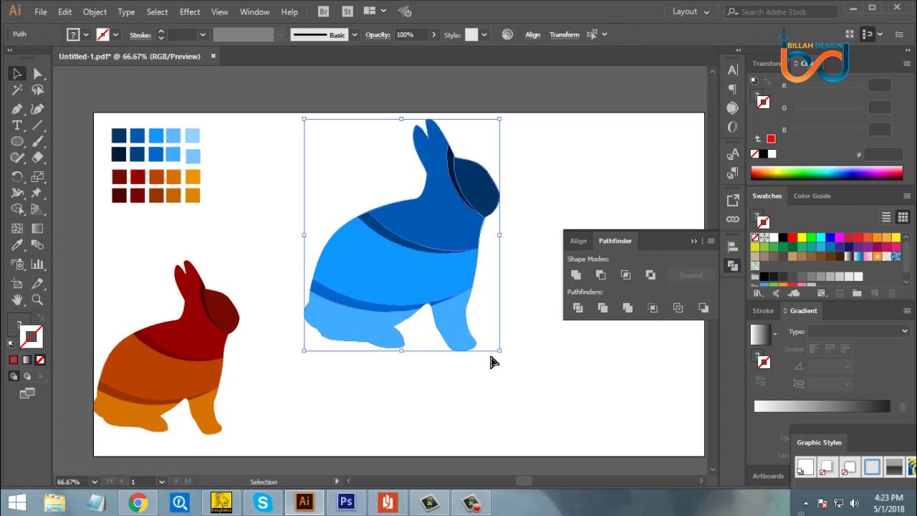
pyautogui.press('a')
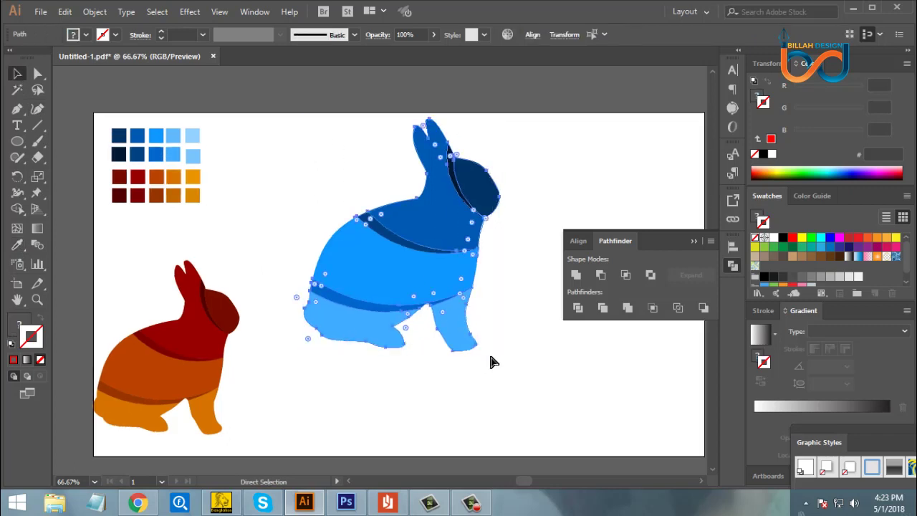
pyautogui.press('v')
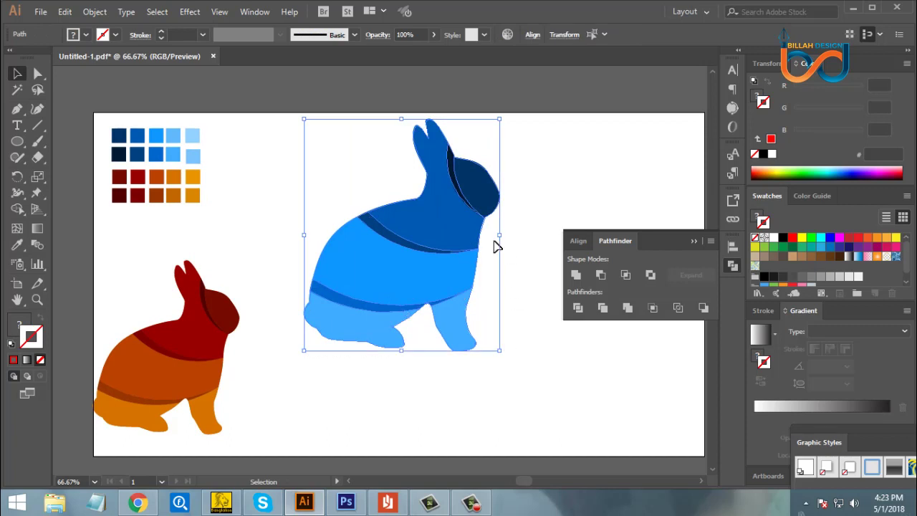
pyautogui.click(576, 275)
# Fill the united rabbit silhouette with the fourth, light blue of the lower blue palette row using the Eyedropper
pyautogui.click(18, 245)
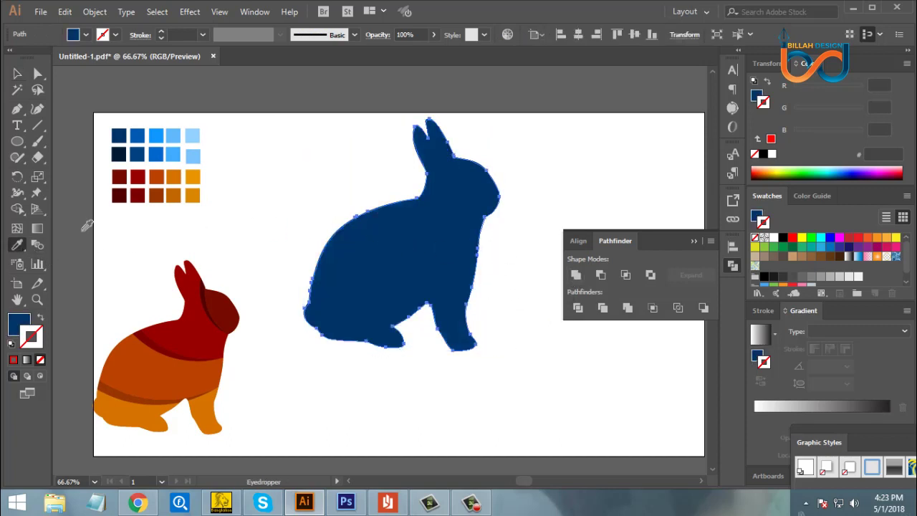
pyautogui.click(175, 154)
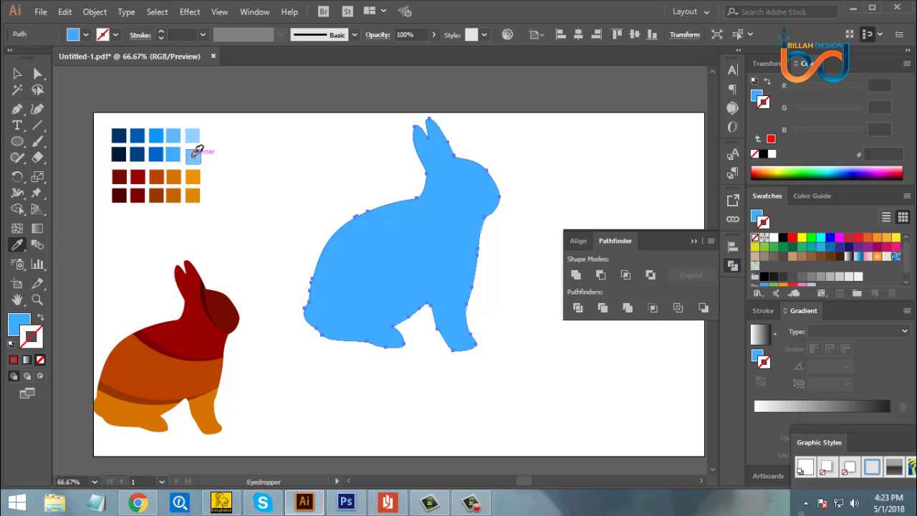
pyautogui.click(194, 154)
pyautogui.click(173, 153)
pyautogui.press('v')
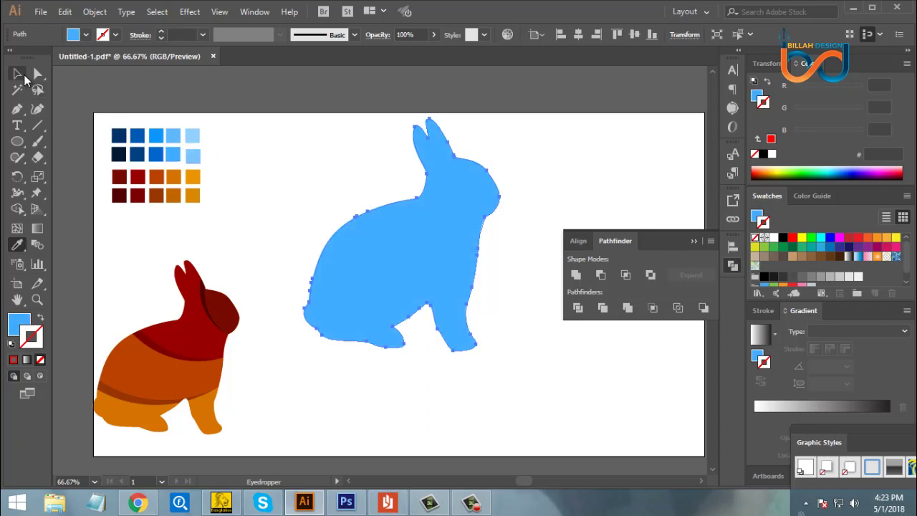
# Send the light blue silhouette to the back, behind the coloured rabbit pieces
pyautogui.rightClick(403, 252)
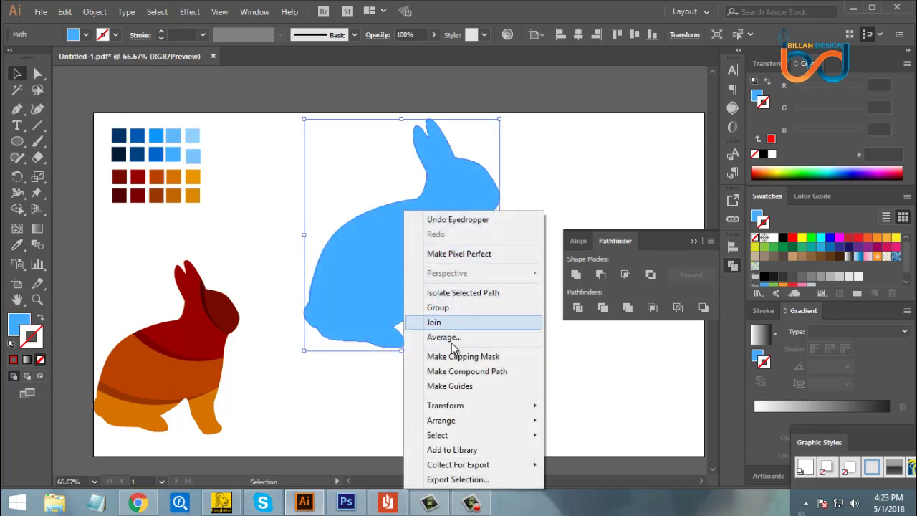
pyautogui.moveTo(460, 409)
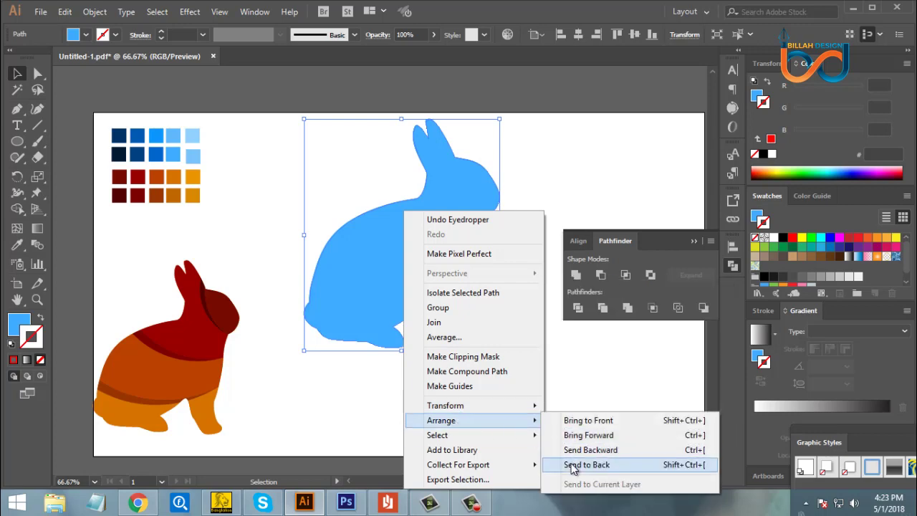
pyautogui.click(575, 465)
pyautogui.click(550, 369)
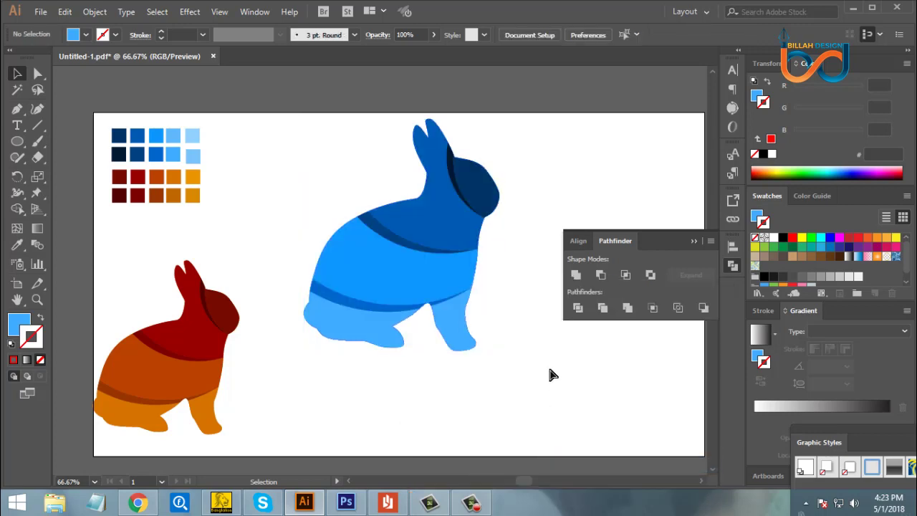
# Move the blue rabbit to the right half of the artboard and place the red-orange rabbit beside it, right of the palette
pyautogui.hotkey('ctrl', '-')
pyautogui.click(733, 265)
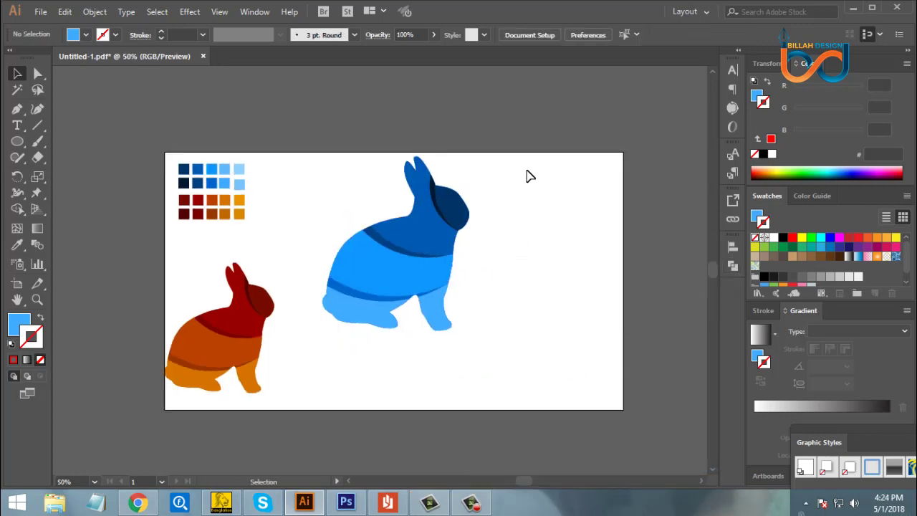
pyautogui.moveTo(527, 175); pyautogui.dragTo(327, 372)
pyautogui.moveTo(384, 273); pyautogui.dragTo(523, 432)
pyautogui.moveTo(172, 397); pyautogui.dragTo(280, 306)
pyautogui.moveTo(196, 328); pyautogui.dragTo(364, 256)
# Enlarge the red-orange rabbit proportionally to about the blue rabbit's height and align it beside the blue one
pyautogui.click(434, 248)
pyautogui.moveTo(444, 192); pyautogui.dragTo(299, 363)
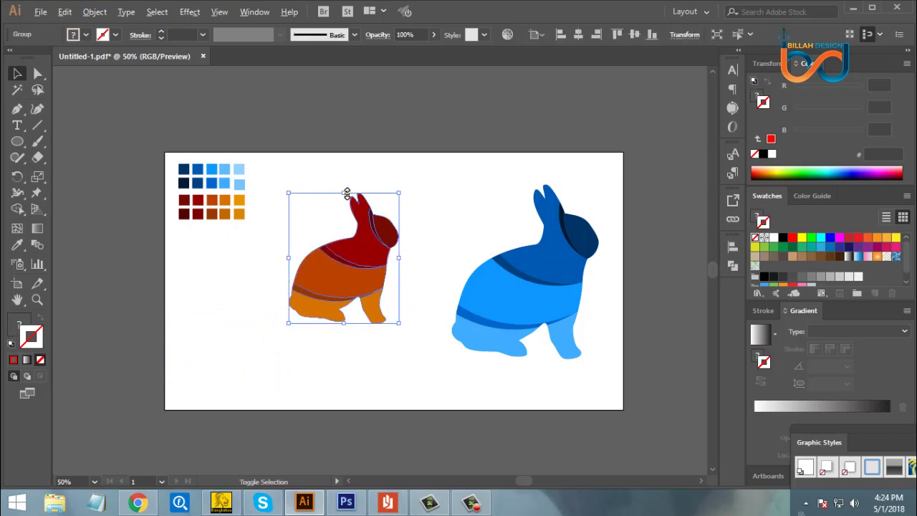
pyautogui.moveTo(347, 193); pyautogui.dragTo(358, 169)
pyautogui.moveTo(377, 264); pyautogui.dragTo(358, 276)
pyautogui.click(456, 387)
pyautogui.moveTo(455, 387); pyautogui.dragTo(450, 381)
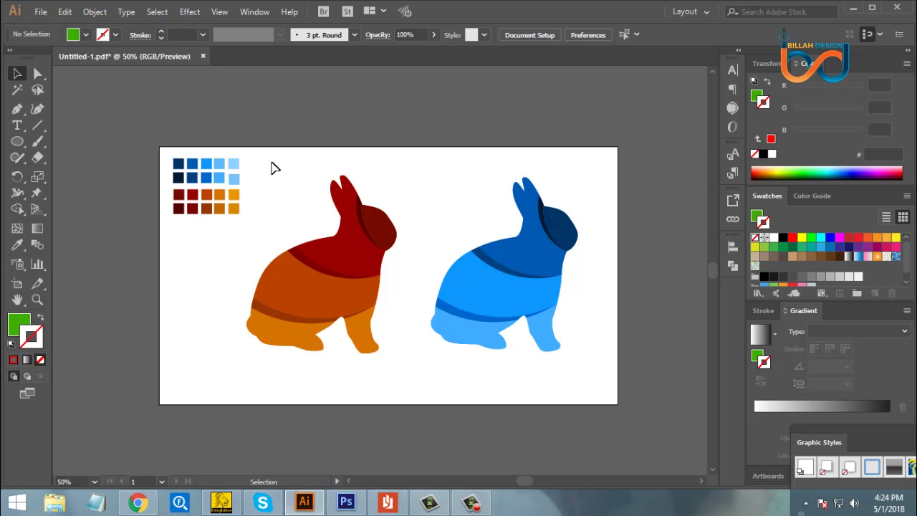
pyautogui.moveTo(272, 164)
pyautogui.mouseDown()
pyautogui.moveTo(368, 278)
pyautogui.moveTo(391, 389)
pyautogui.mouseUp()
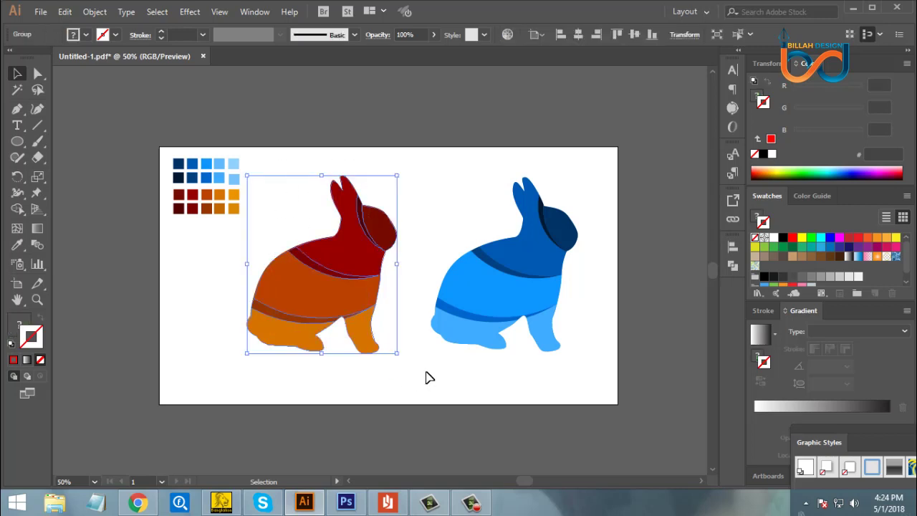
pyautogui.click(426, 377)
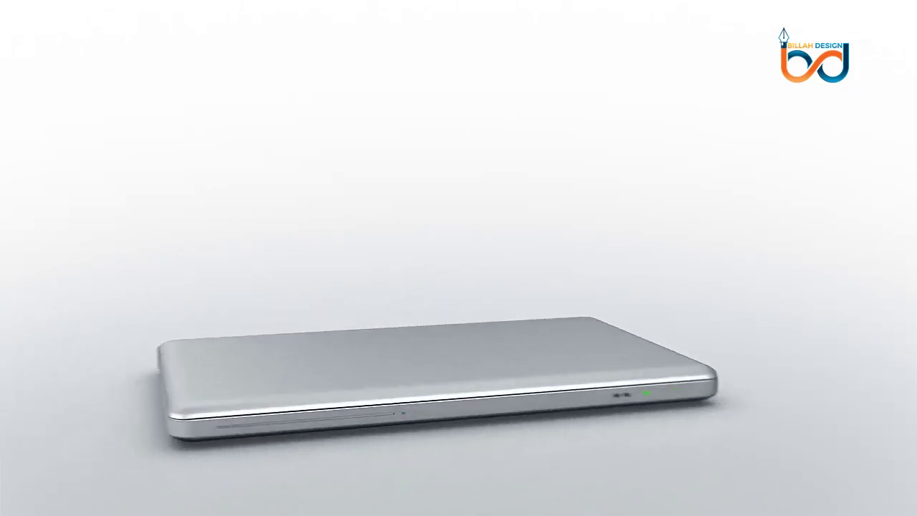